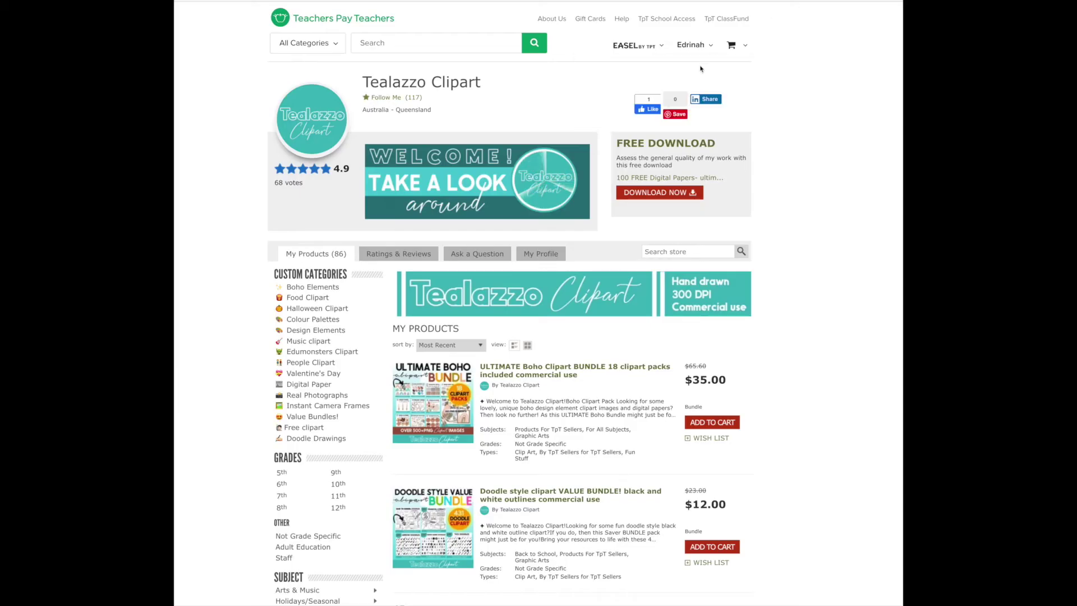
- Open the store's product listings and go to the management page for its custom categories
mouse_move(703, 50)
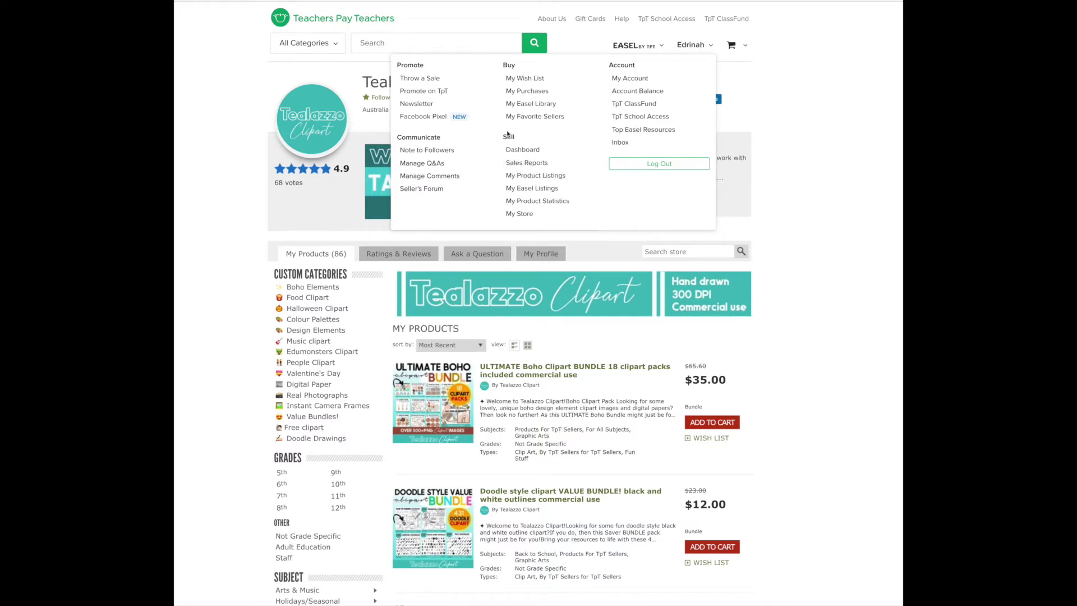
click(545, 182)
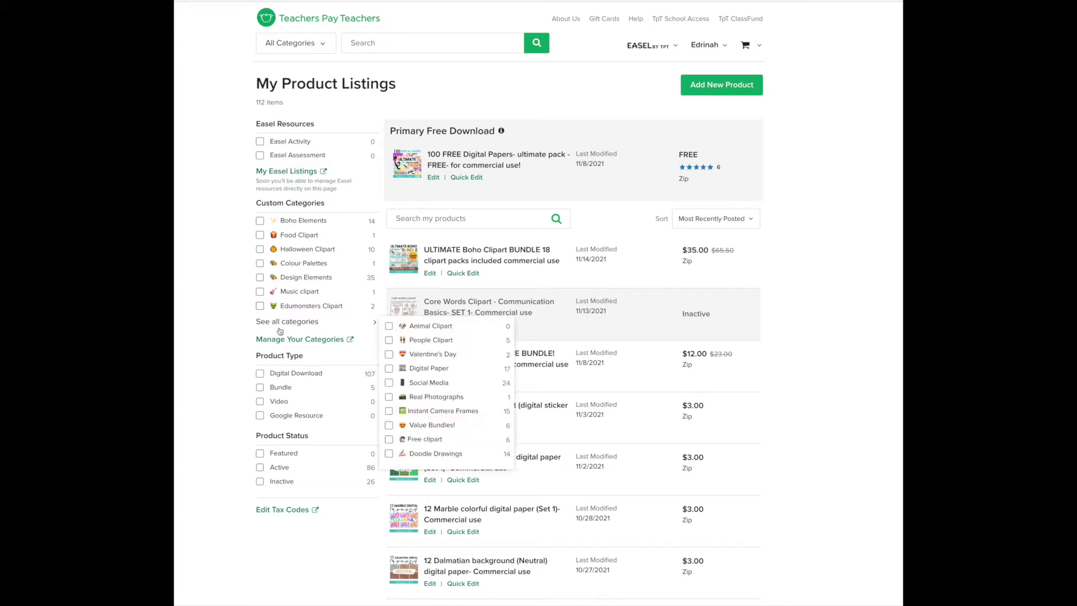
mouse_move(258, 327)
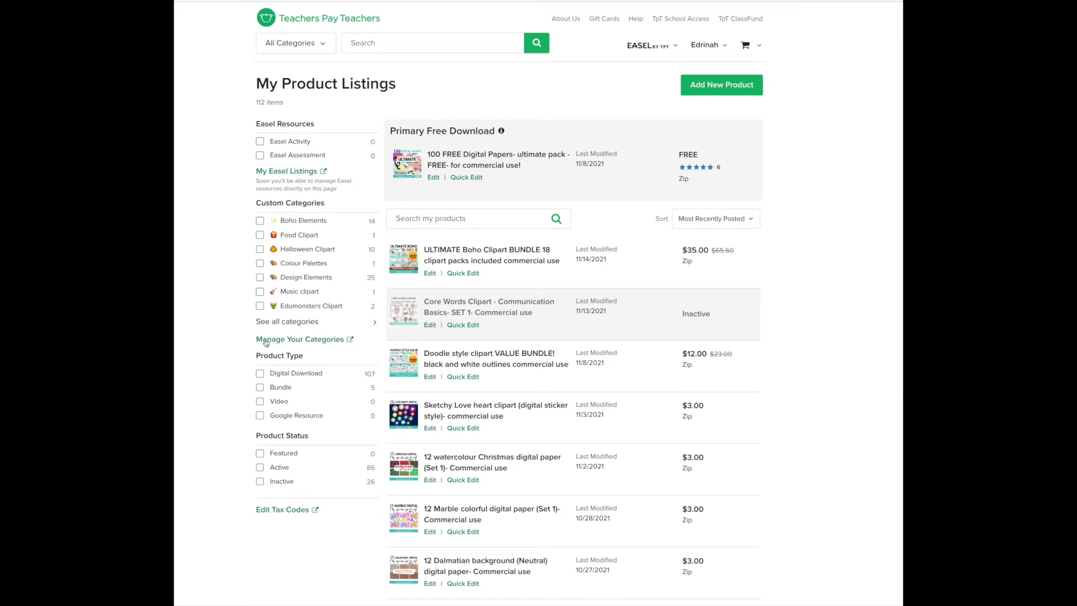
click(330, 340)
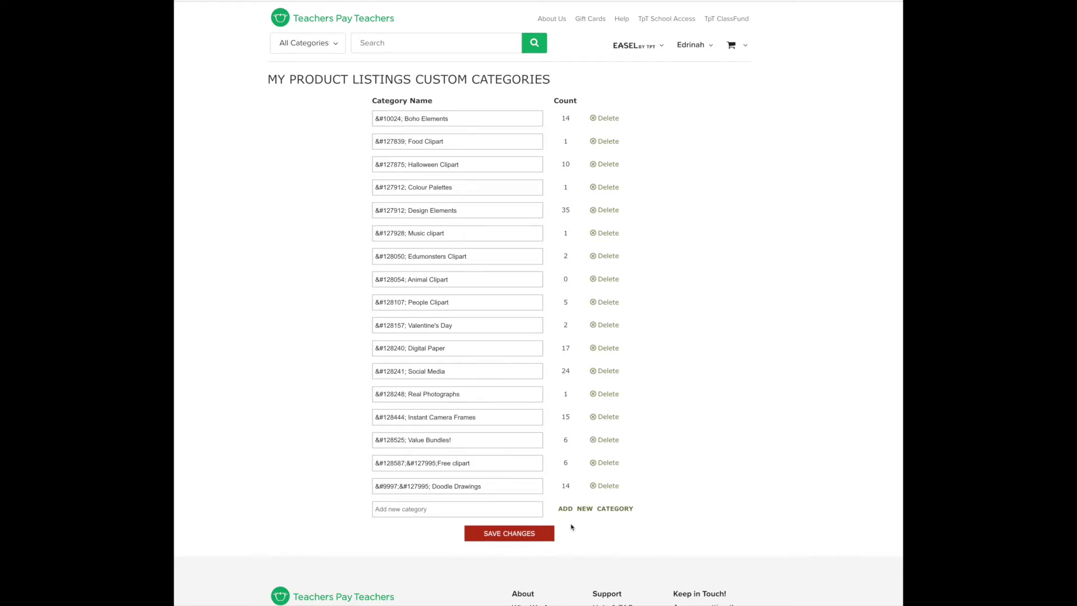
- Add a new custom category named "Christmas", save the changes, and check the full category list in the product listings
click(477, 509)
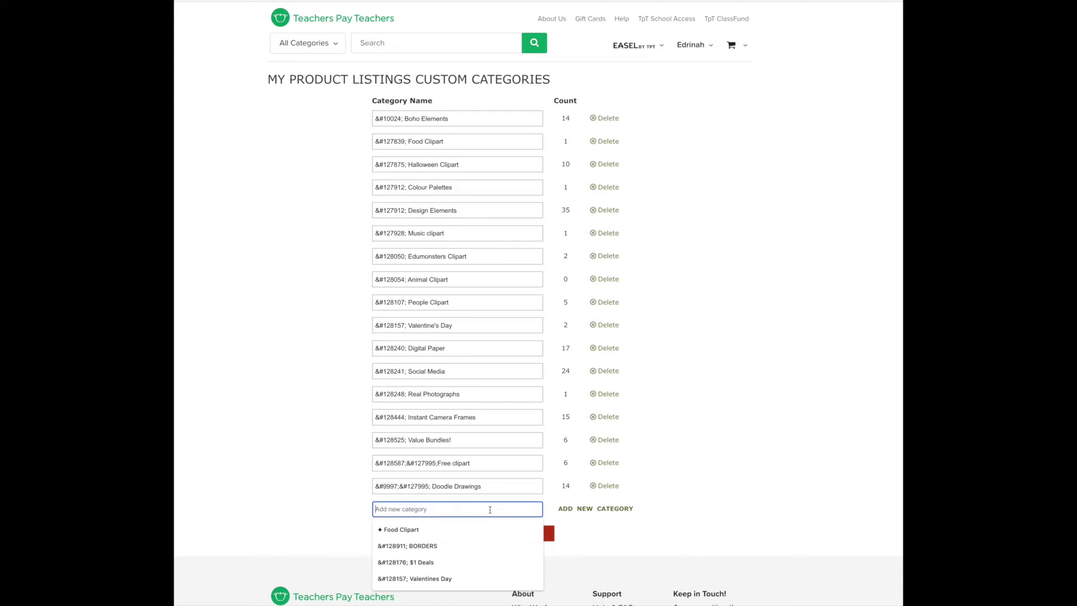
text(C)
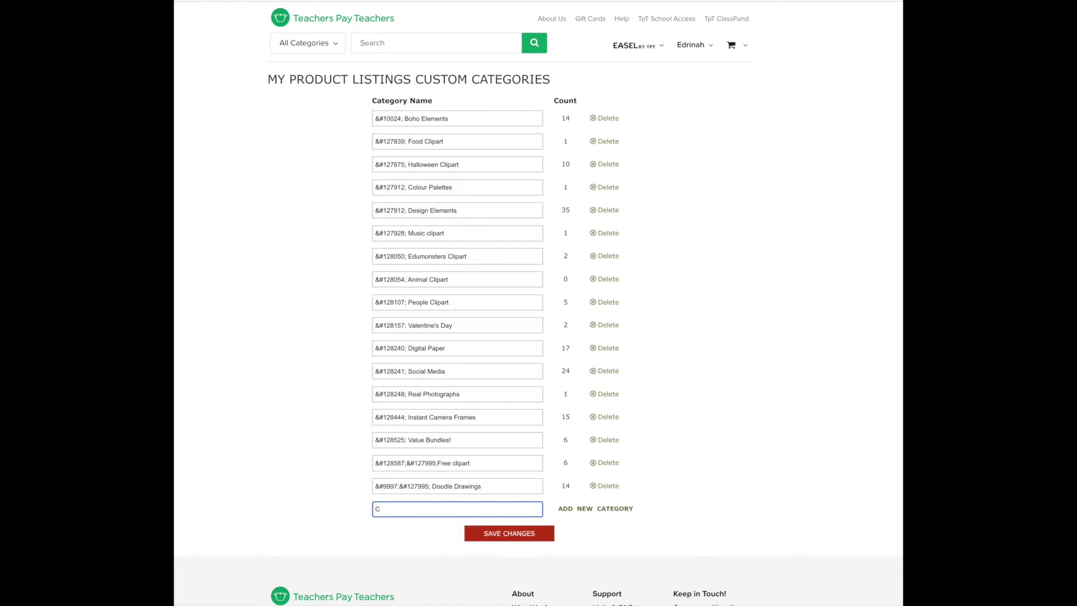
text(hristmas)
click(567, 510)
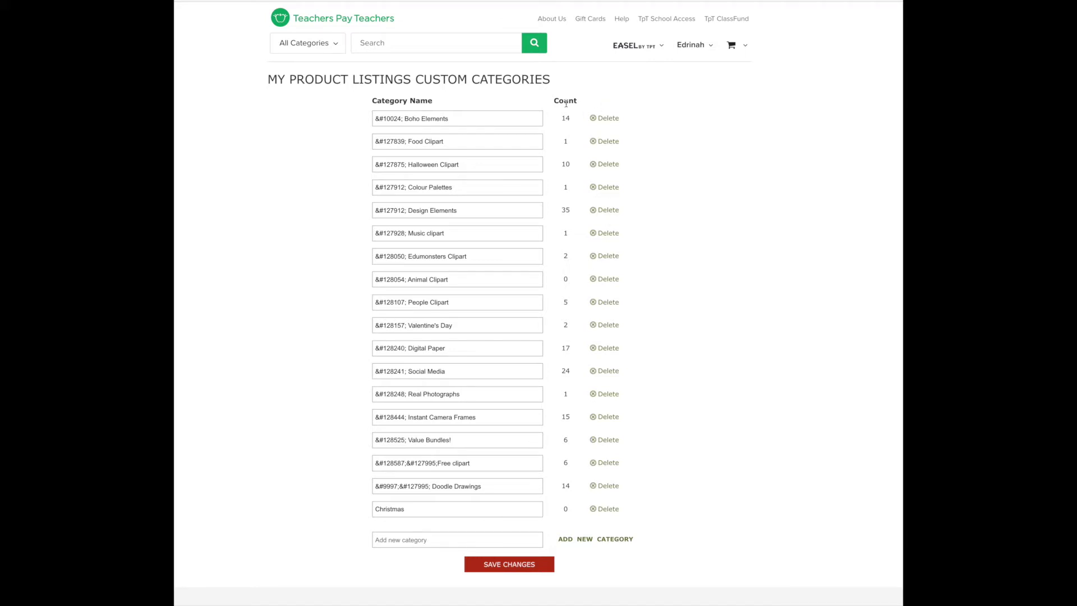
click(526, 564)
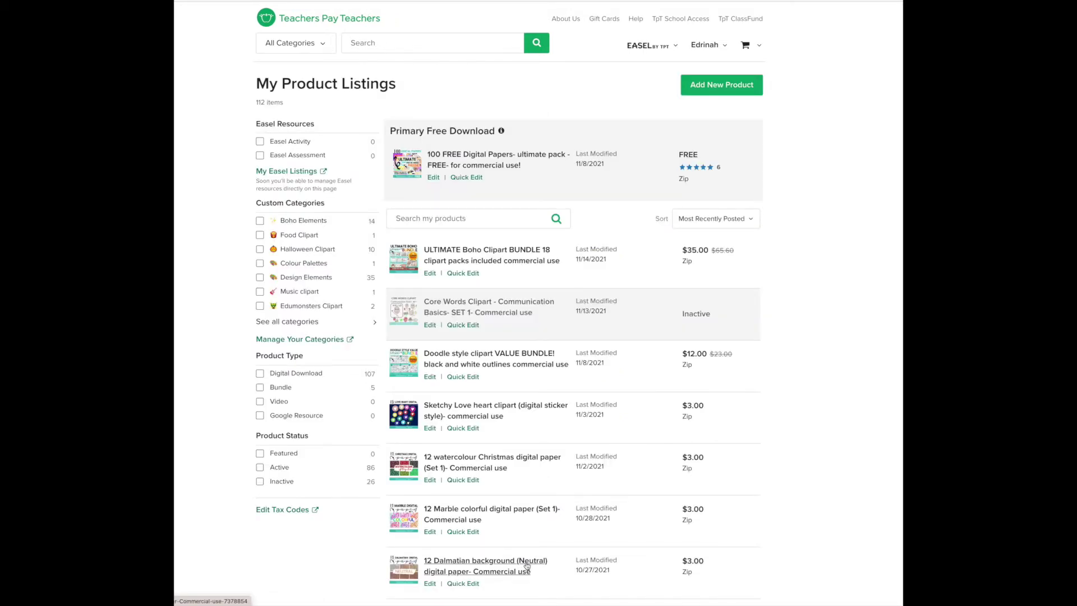
mouse_move(347, 322)
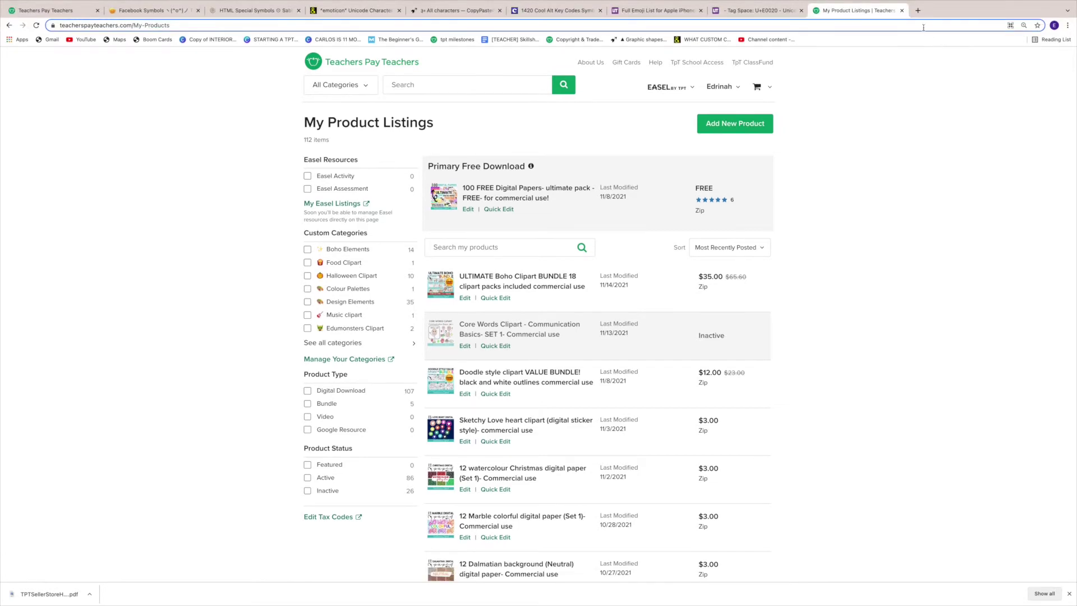
- Search Google for "ascii" in a new browser tab
click(917, 10)
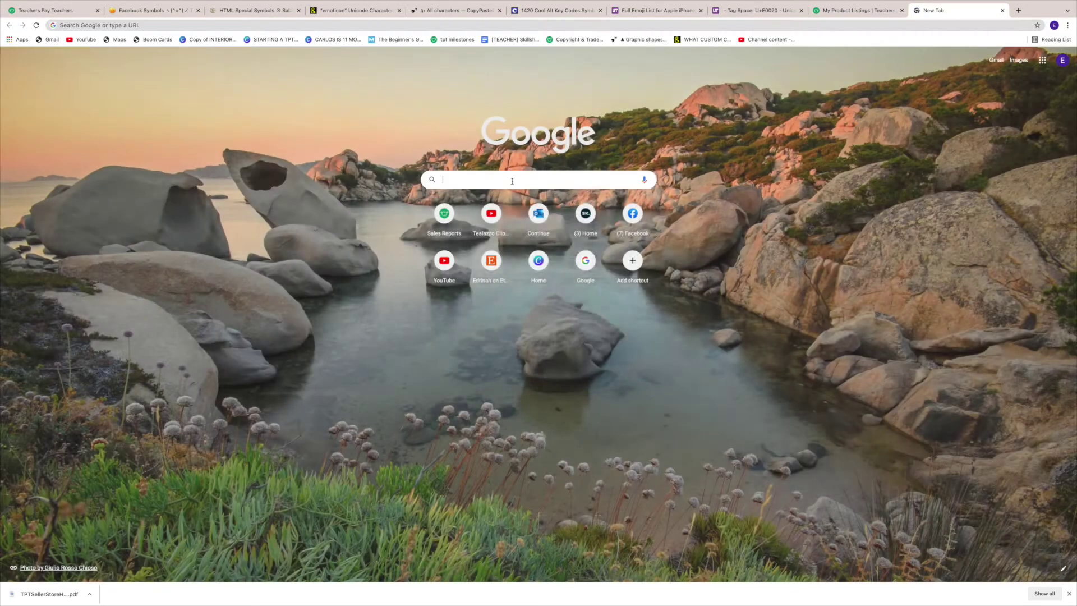
click(512, 181)
text(a)
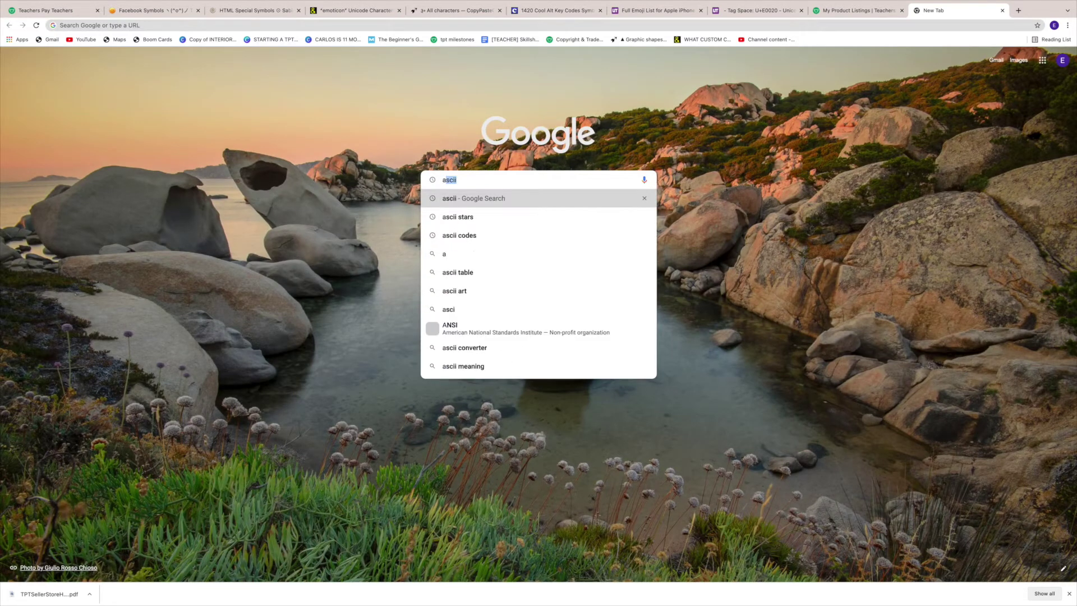
text(scii)
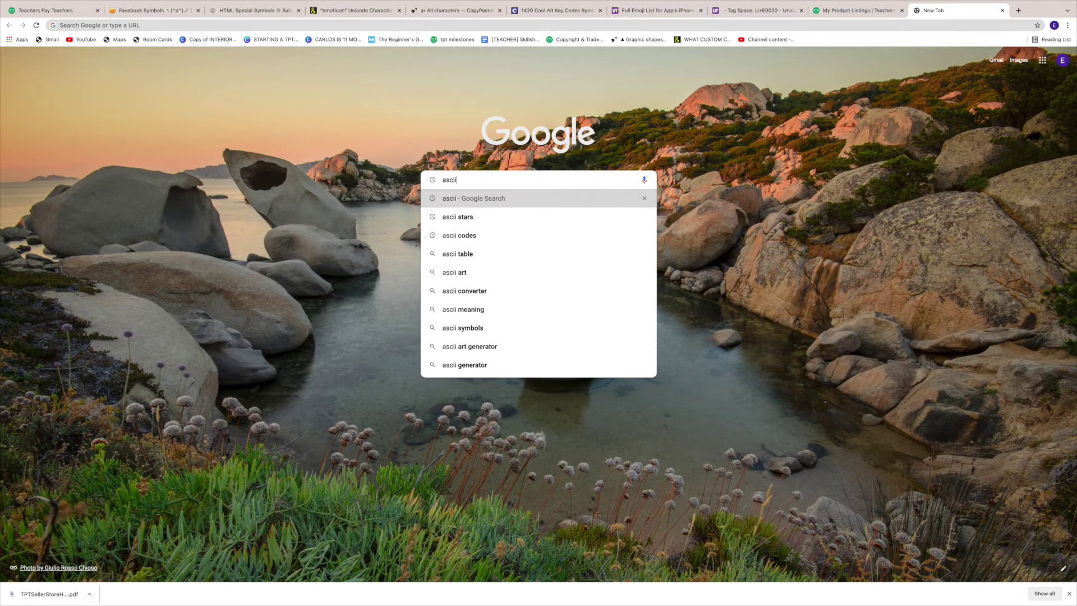
key(Return)
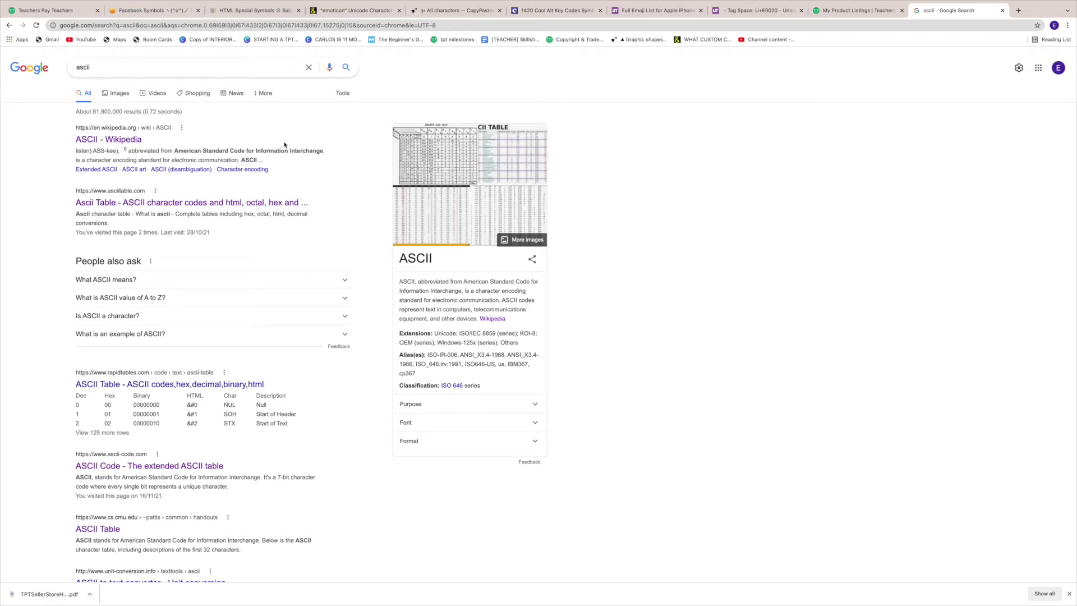
- Refine the Google search to "ascii codes" and look over the results
click(144, 69)
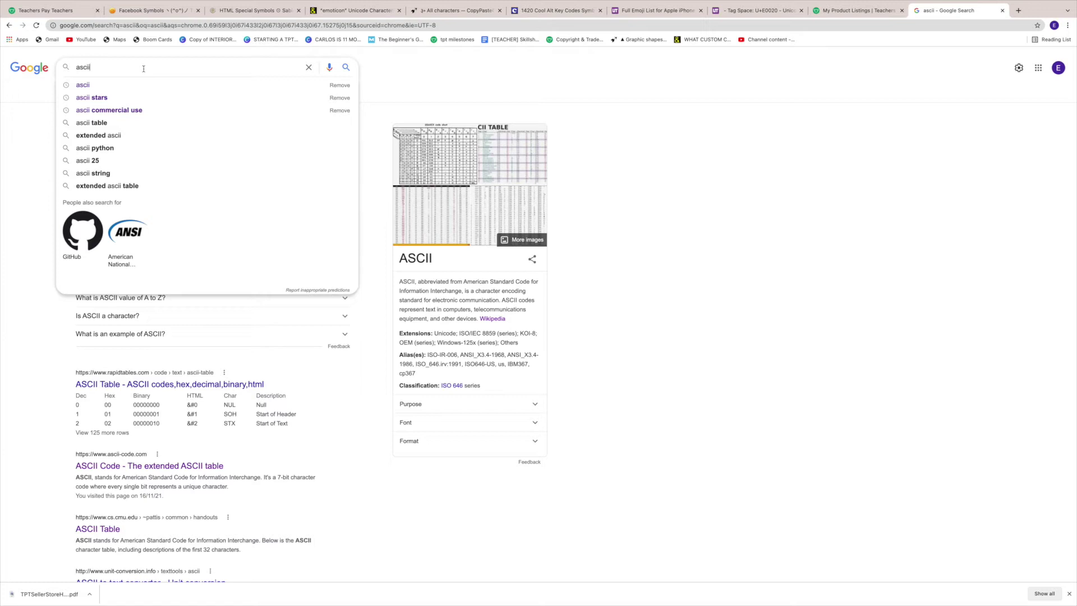
text(codes)
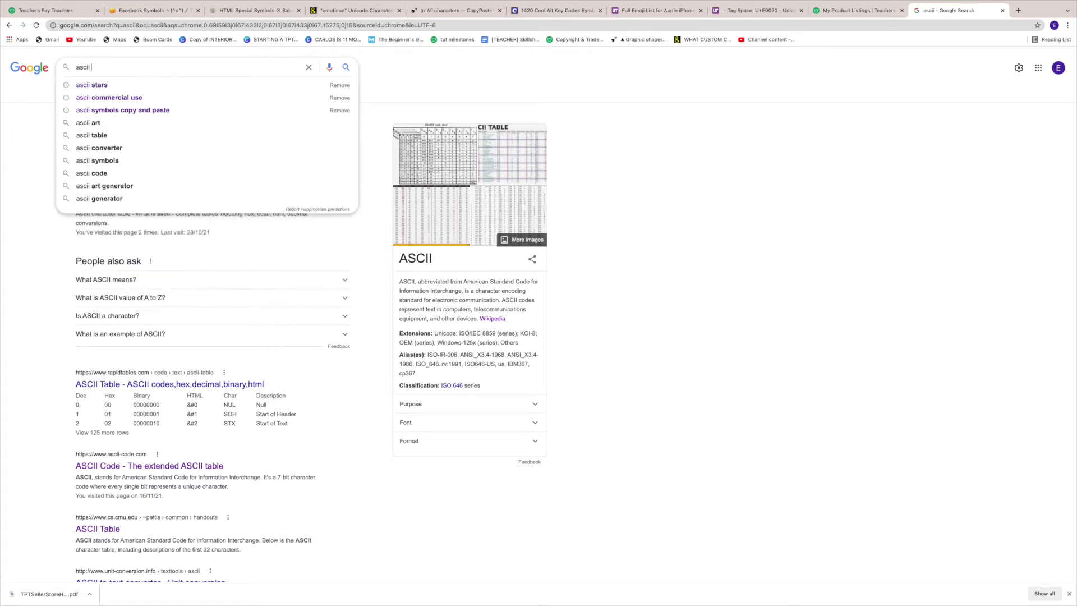
key(Return)
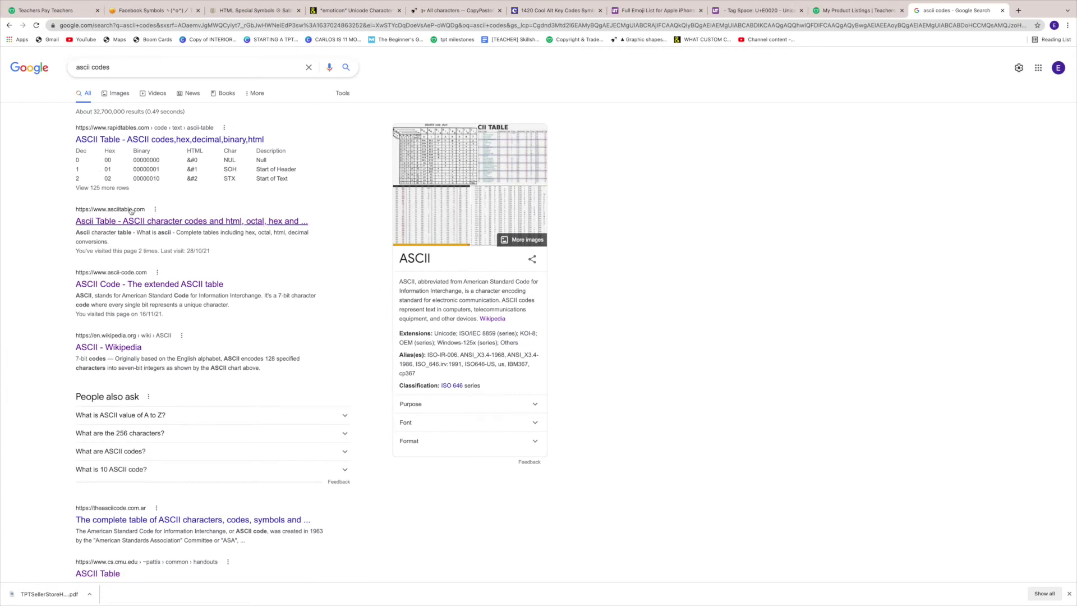
scroll(133, 207, down, 3)
scroll(133, 207, up, 3)
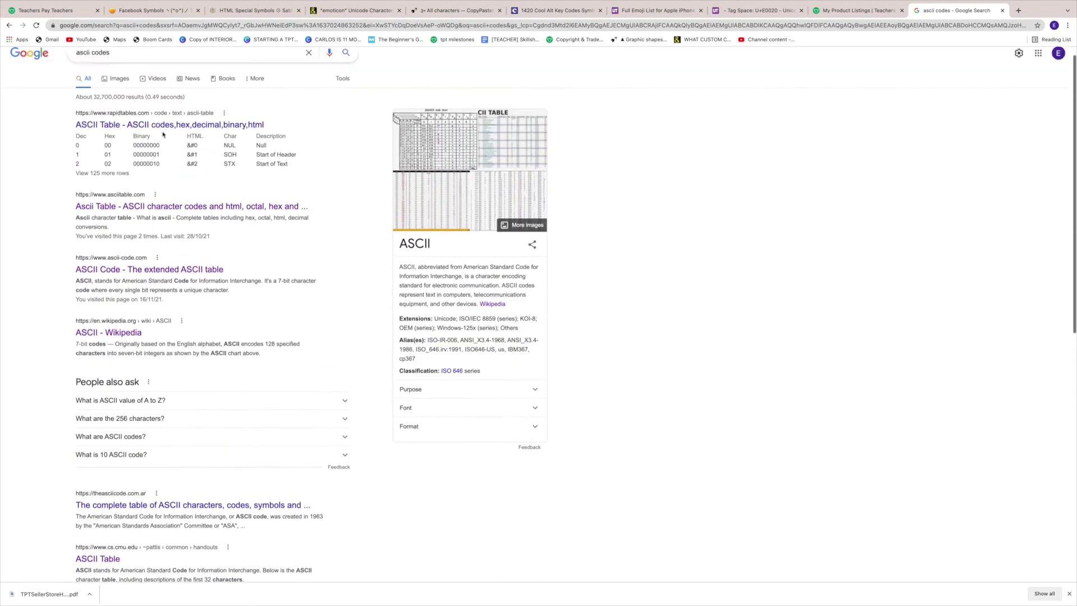
- Change the Google search to "ascii flower"
drag(110, 67, 90, 68)
text(flower)
key(Return)
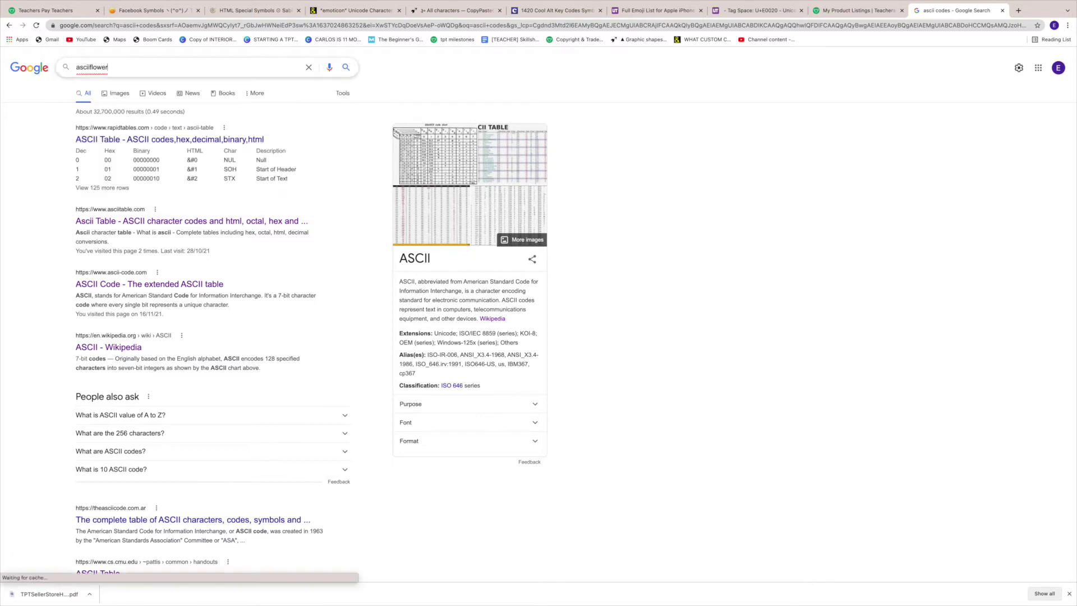
drag(108, 68, 94, 67)
key(BackSpace)
key(BackSpace)
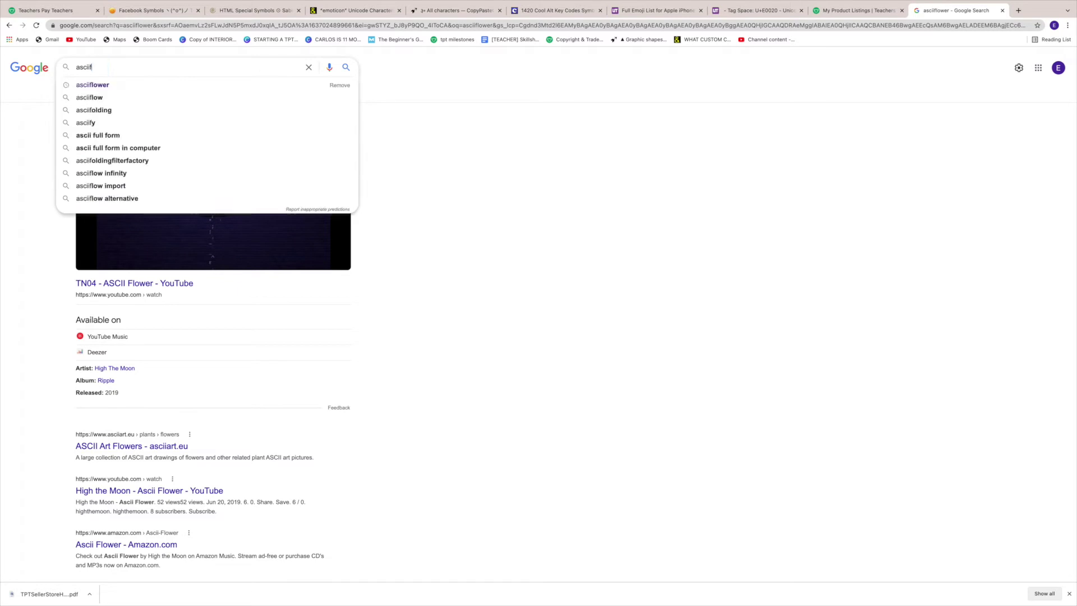
text(flower)
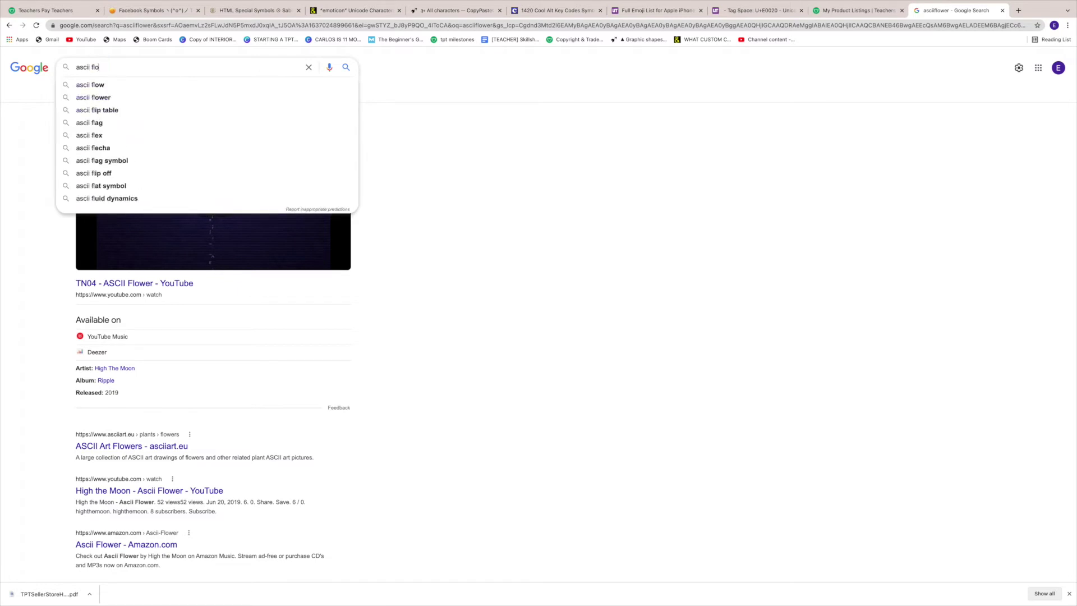
key(Return)
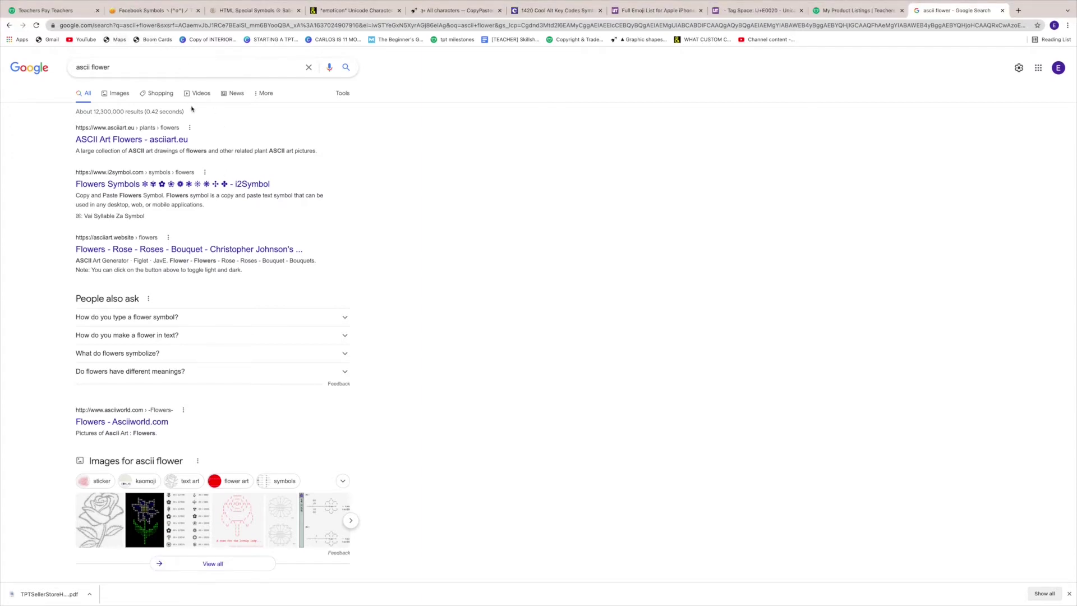
- Switch to the already open i2Symbol page and examine the range of symbols it offers
click(150, 12)
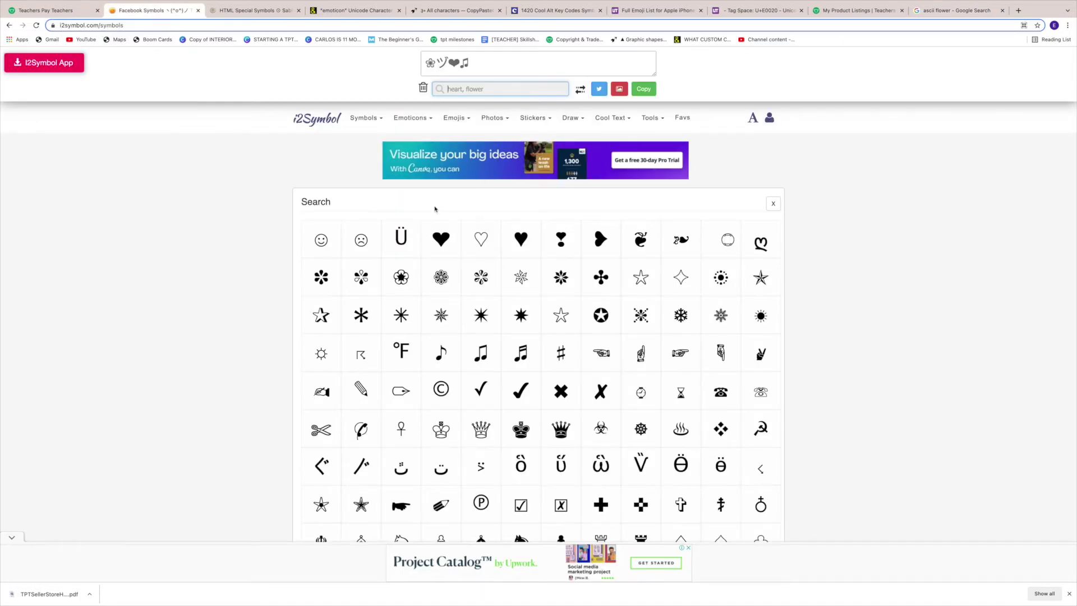
scroll(465, 200, down, 3)
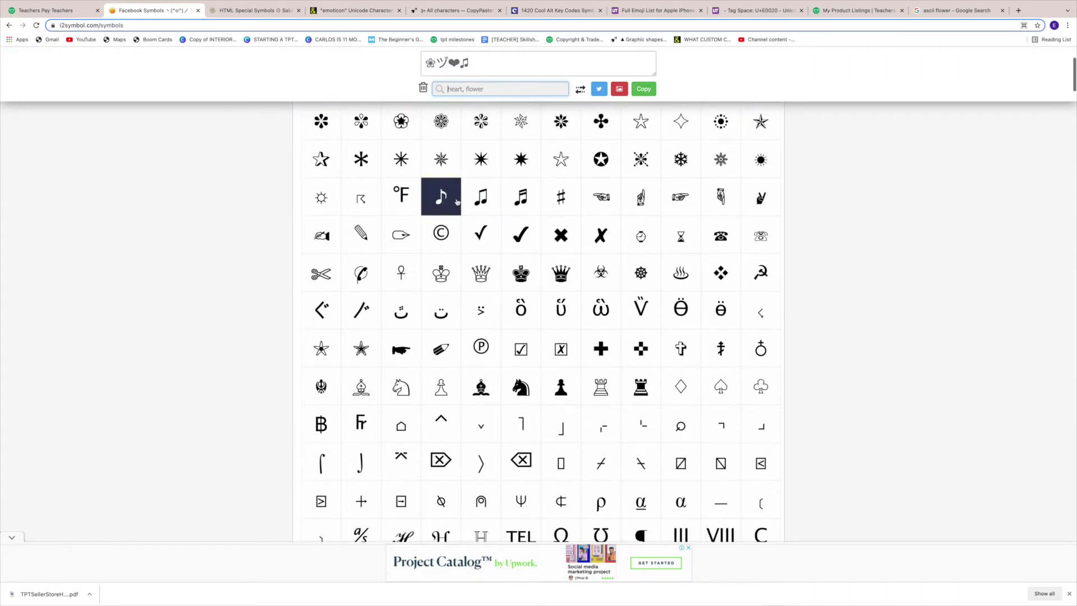
scroll(447, 201, up, 3)
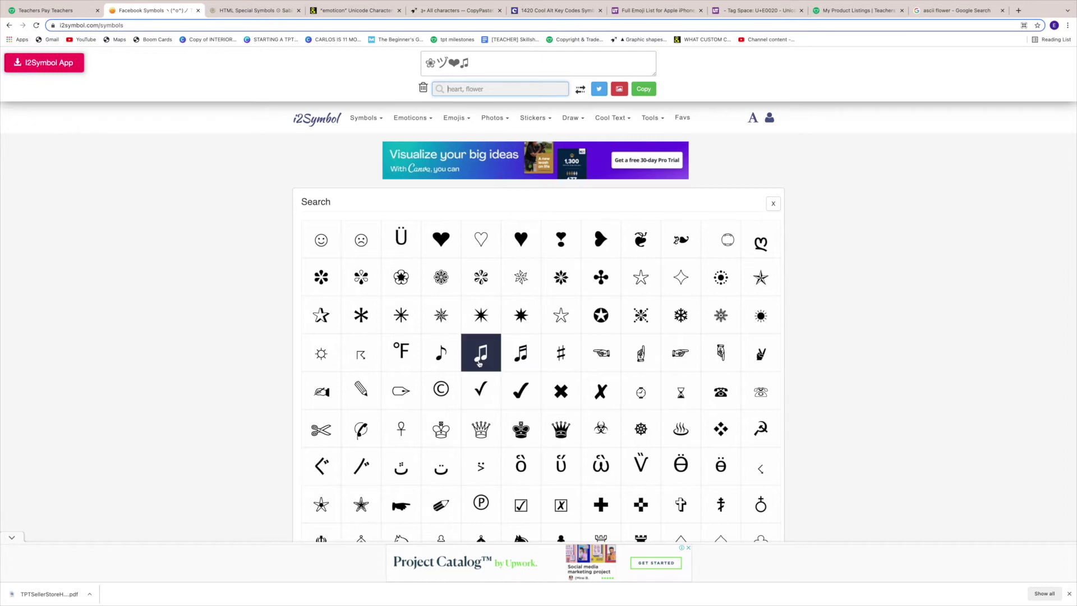
scroll(481, 365, down, 1)
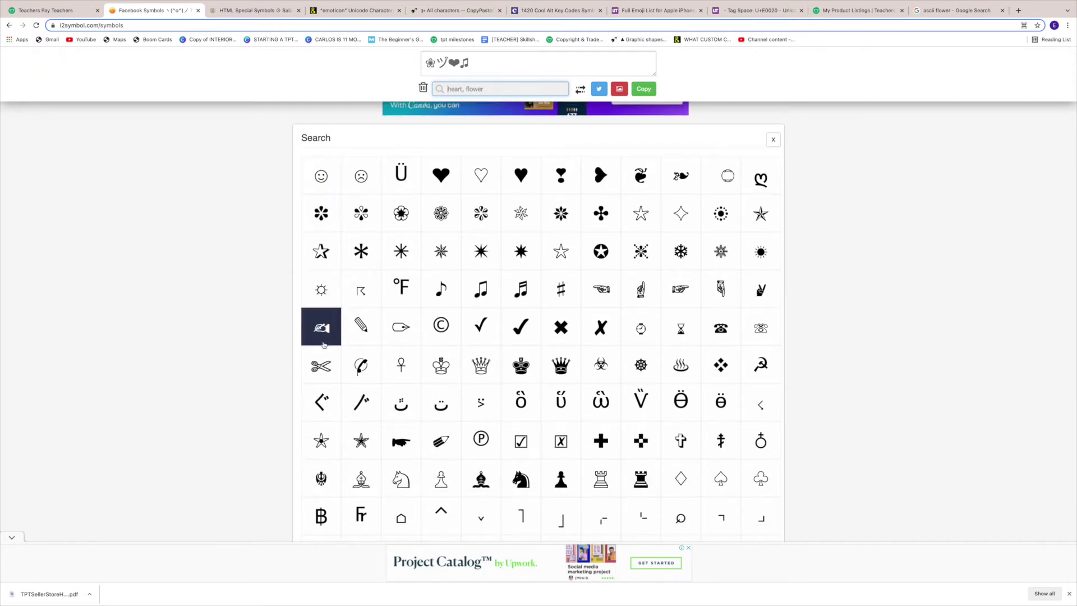
scroll(526, 386, down, 15)
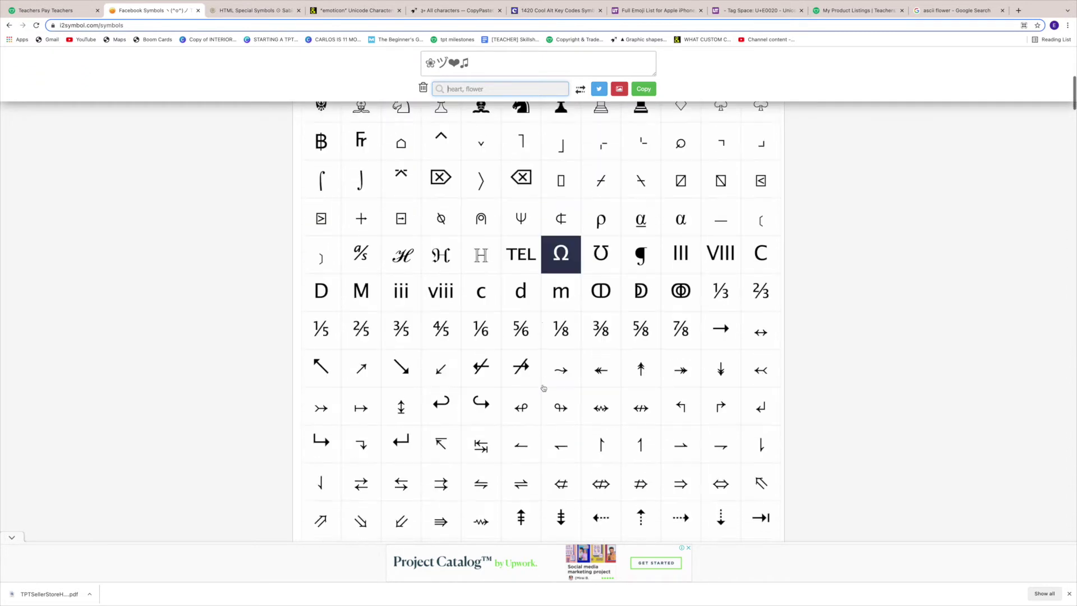
scroll(543, 387, down, 10)
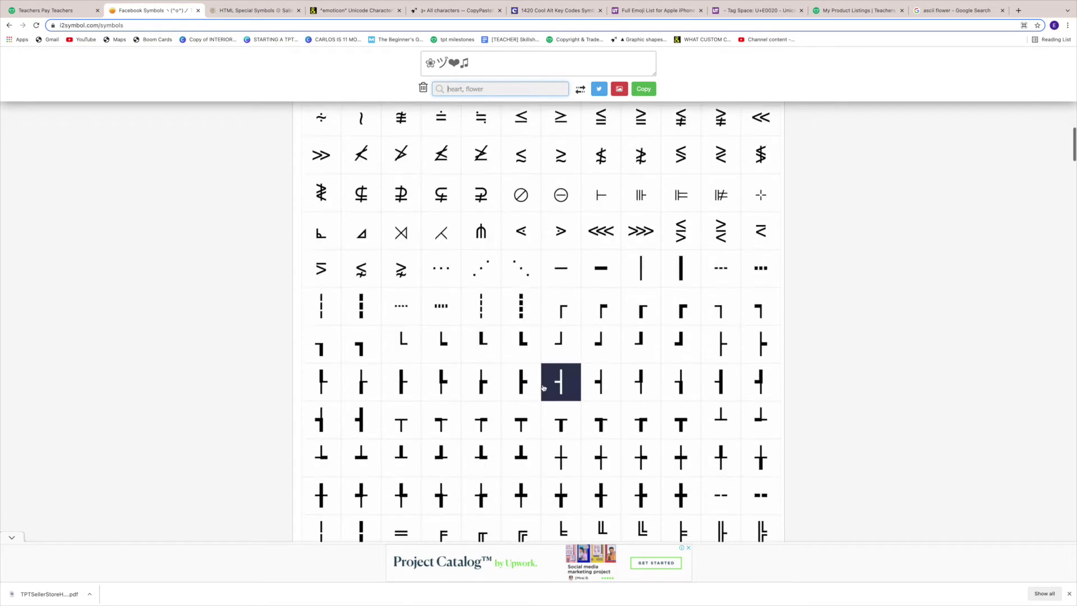
scroll(544, 387, down, 10)
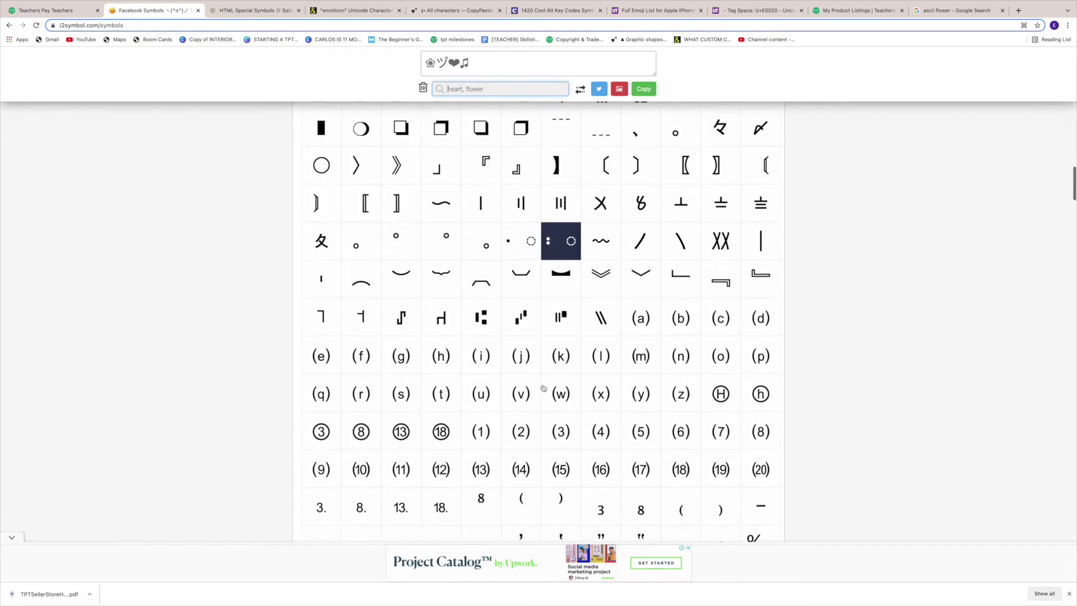
scroll(544, 387, down, 10)
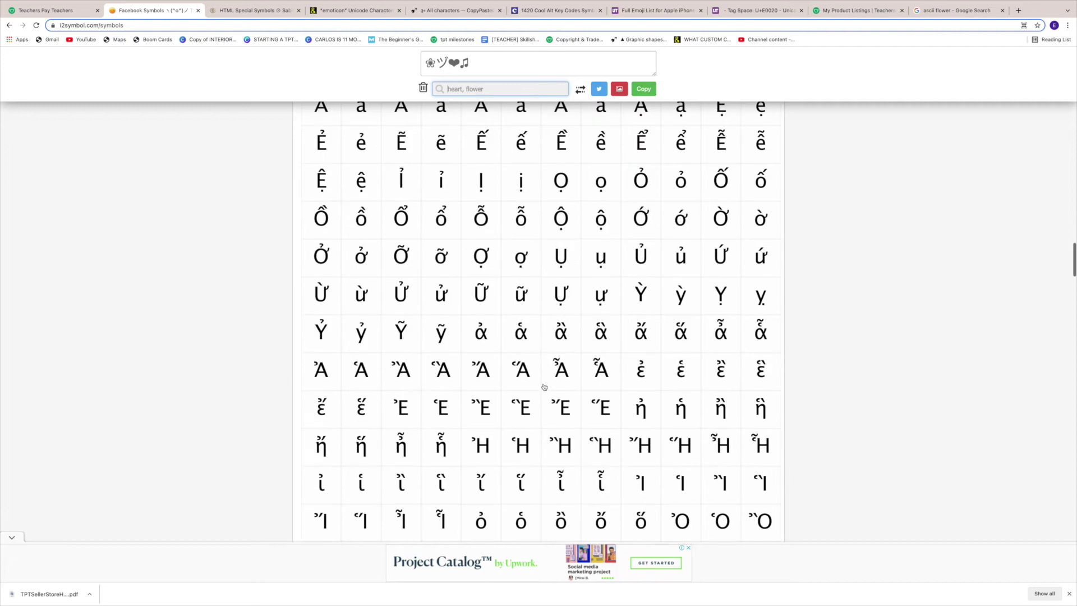
scroll(544, 387, down, 10)
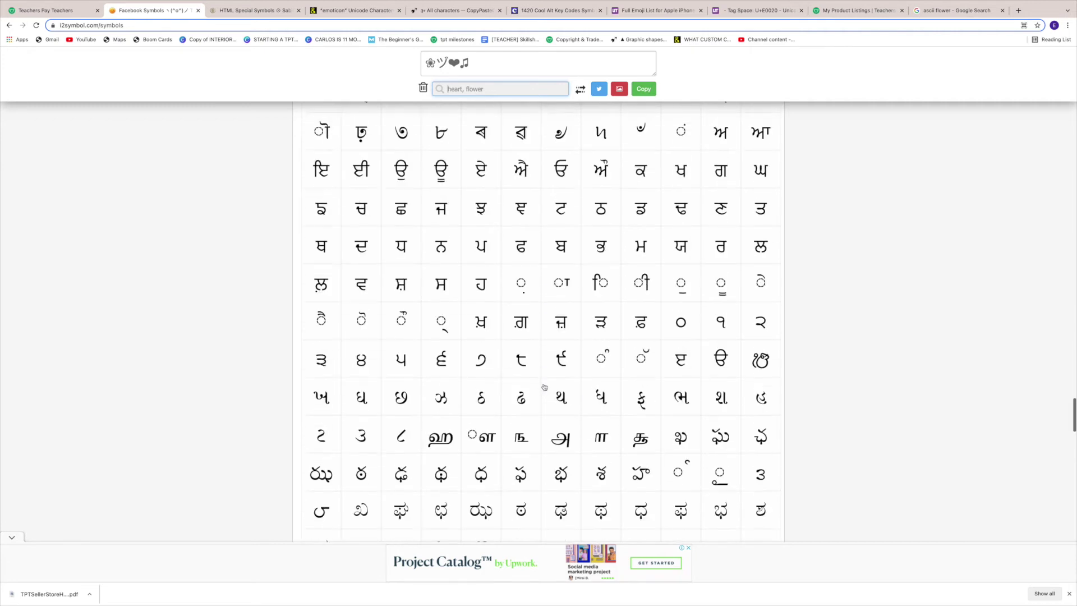
scroll(543, 387, down, 10)
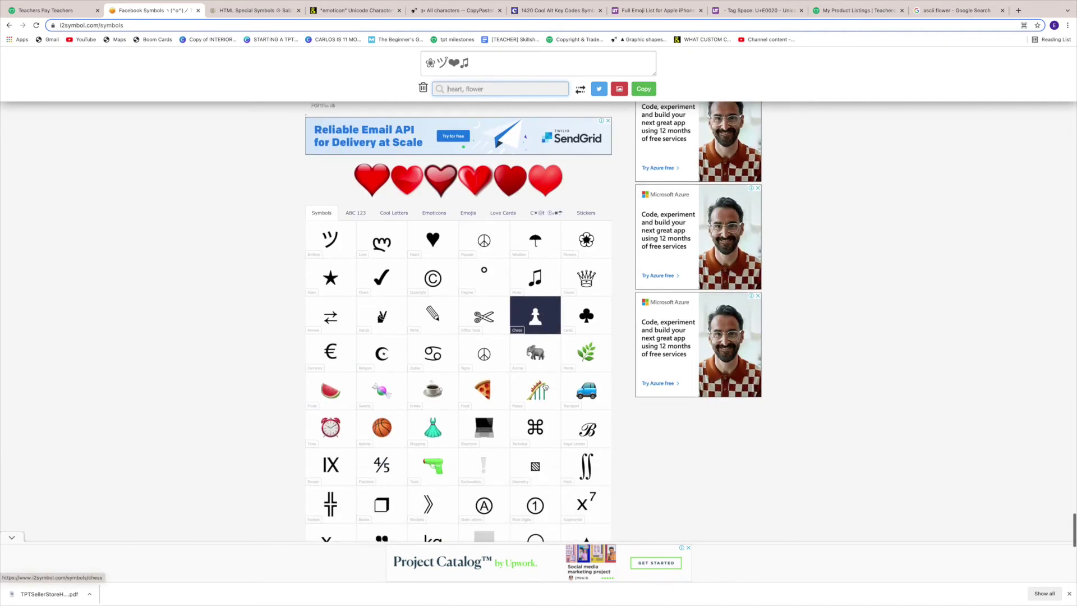
- Return to the start of the i2Symbol page and try searching its symbols for "music"
scroll(602, 397, up, 10)
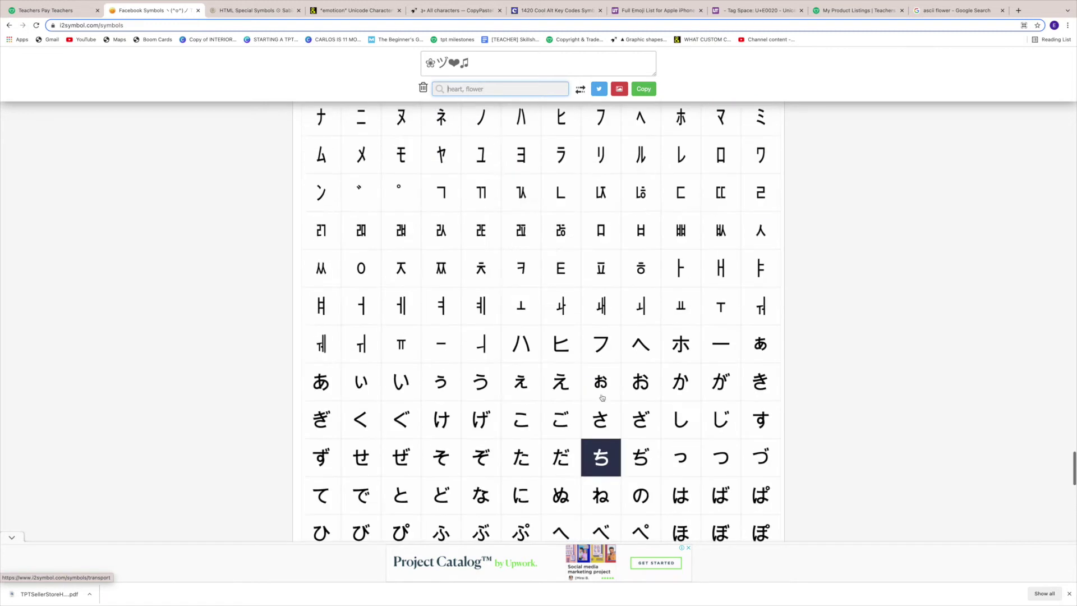
scroll(602, 398, up, 5)
drag(1073, 318, 1074, 61)
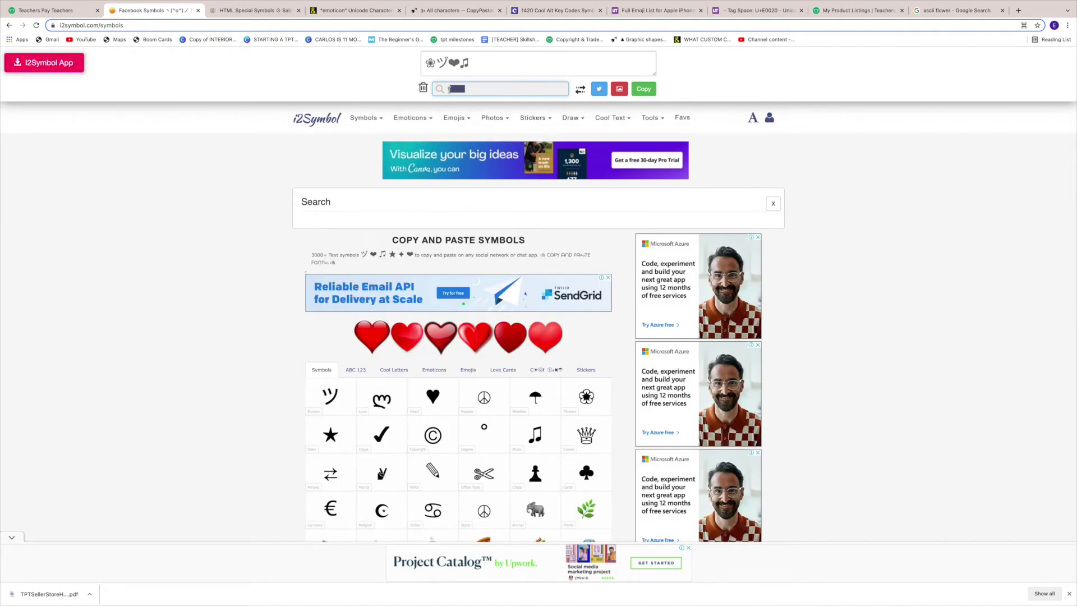
text(f)
key(BackSpace)
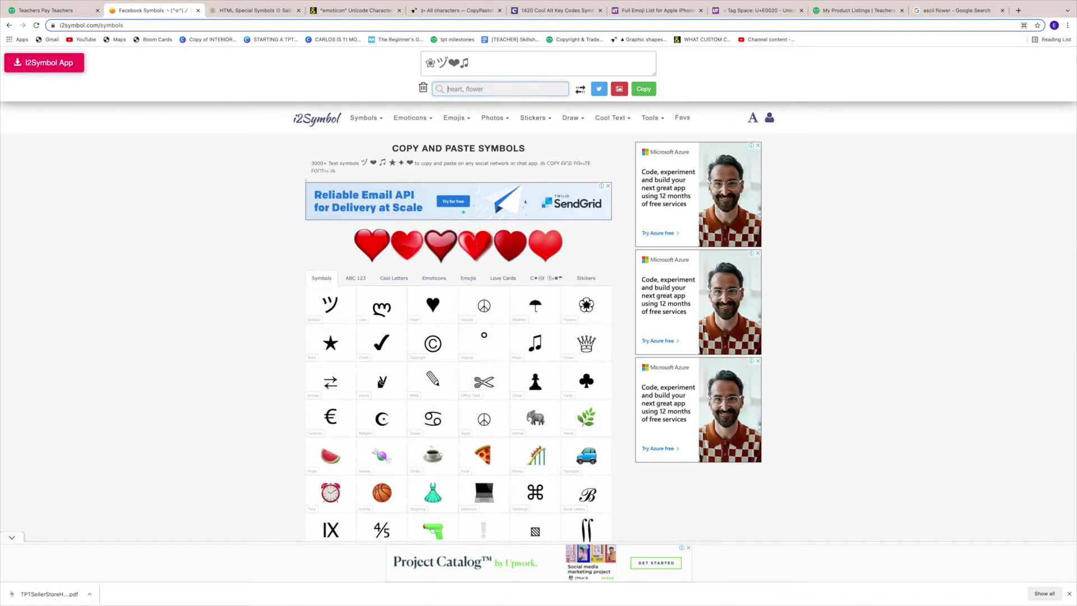
text(music)
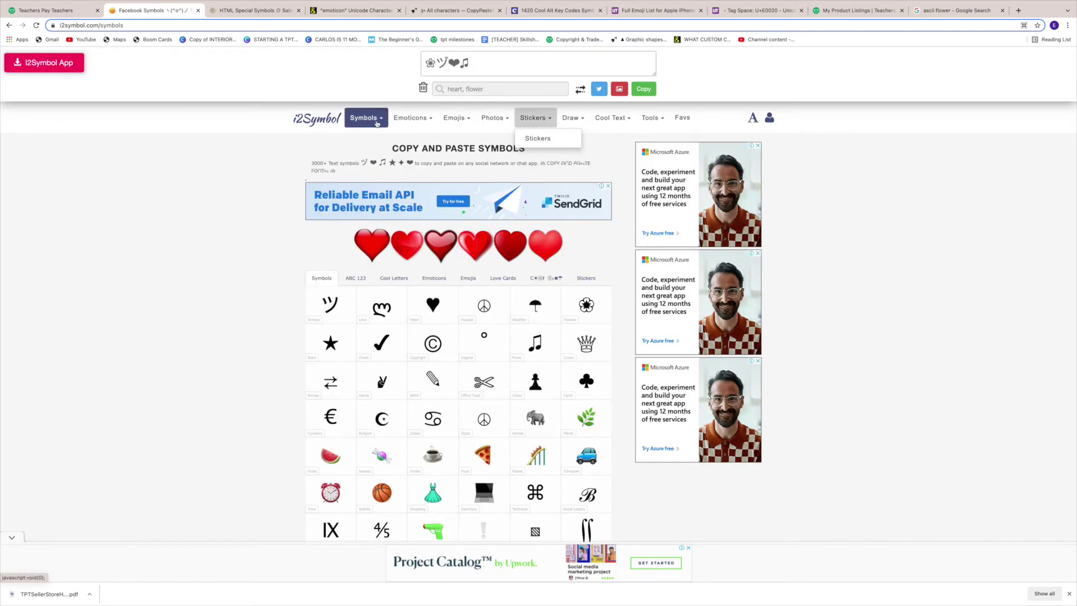
- Reload the i2Symbol Symbols page and open its ABC 123 collection of letter and number symbols
click(377, 122)
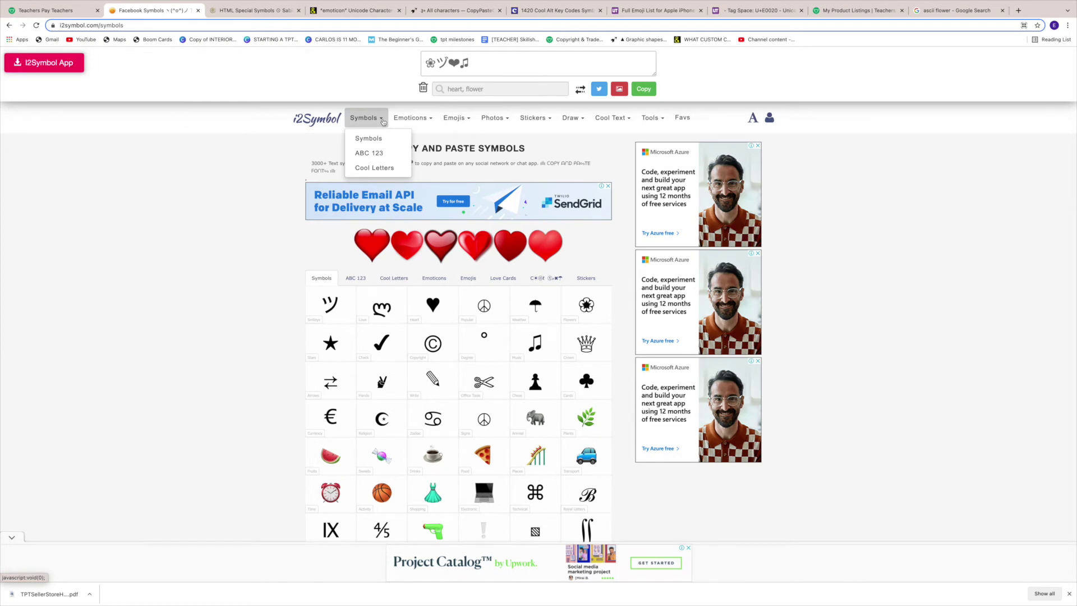
click(381, 137)
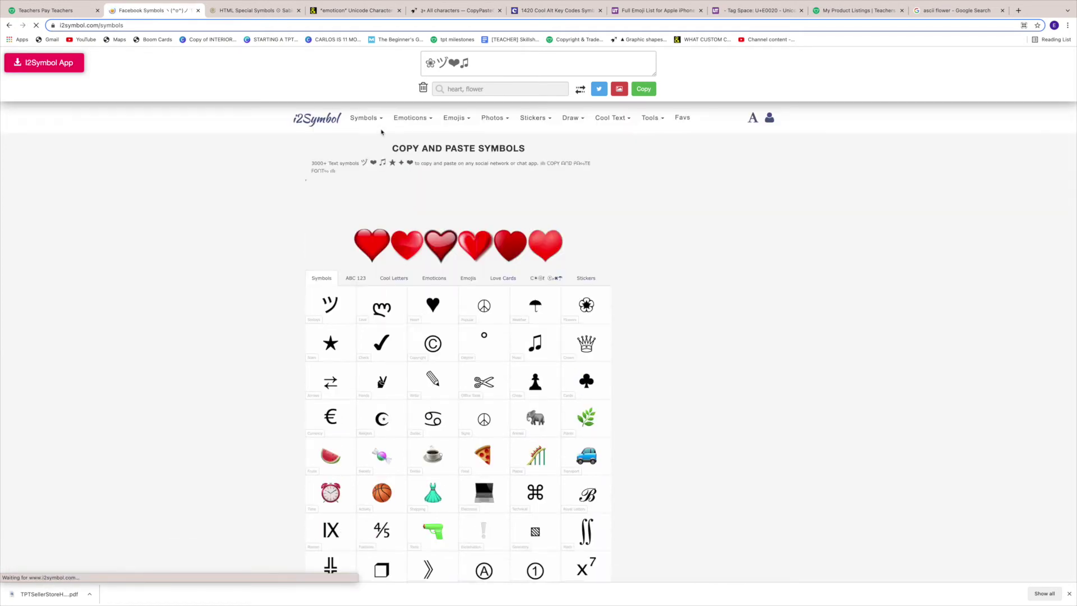
click(383, 124)
click(386, 152)
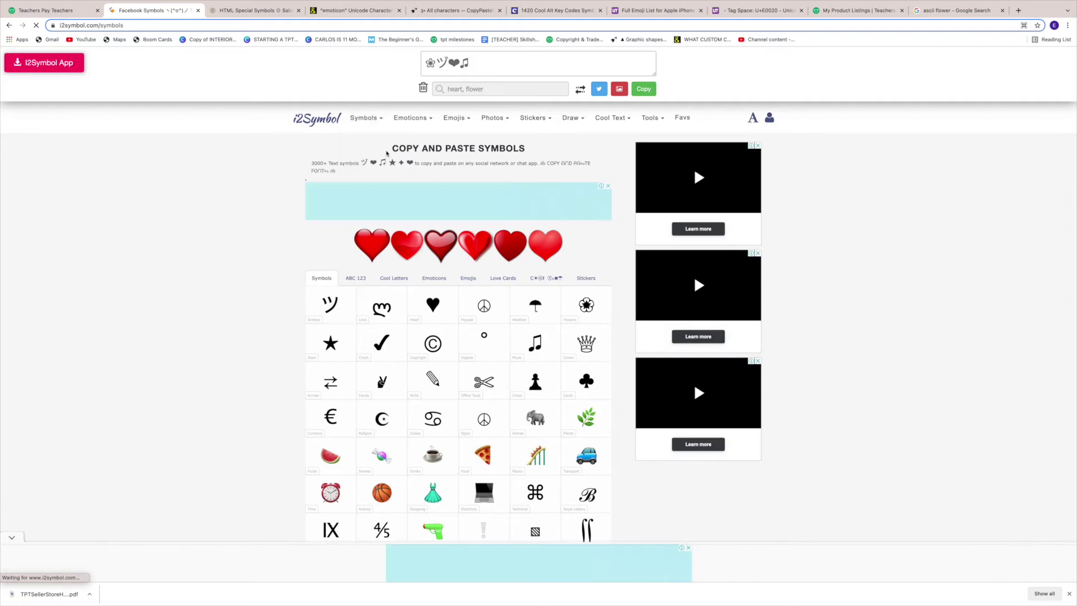
- Look through the Site Emoticons on i2Symbol and return to its Symbols page
click(411, 118)
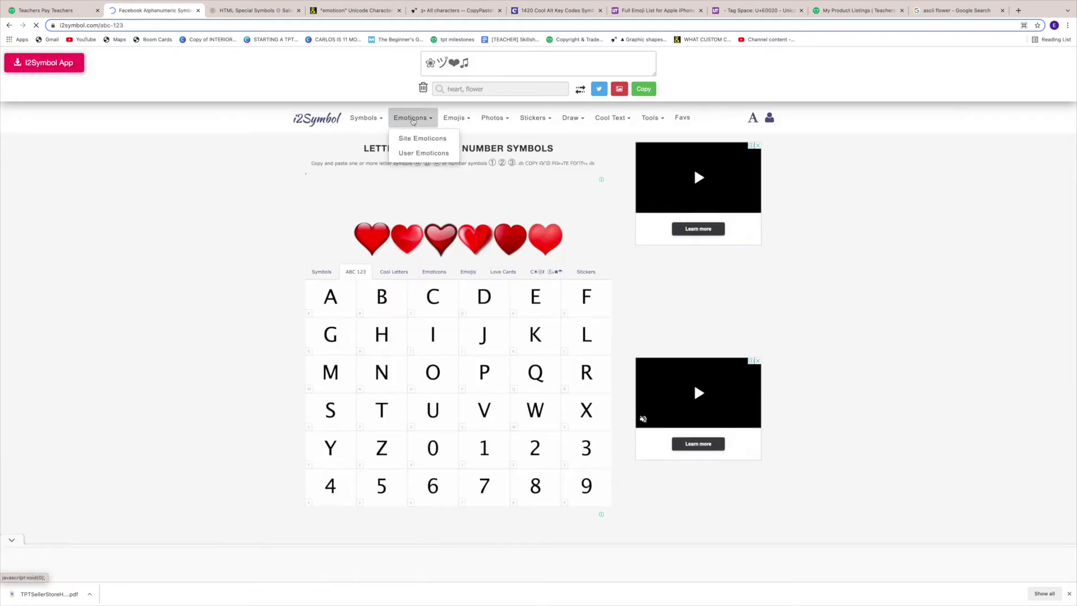
click(417, 138)
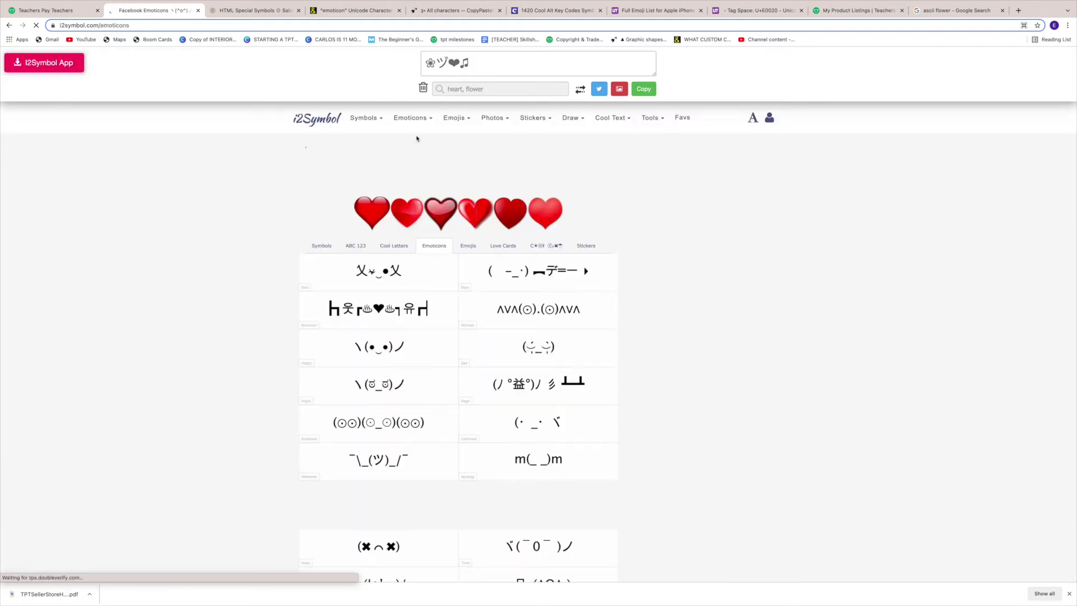
scroll(494, 247, down, 10)
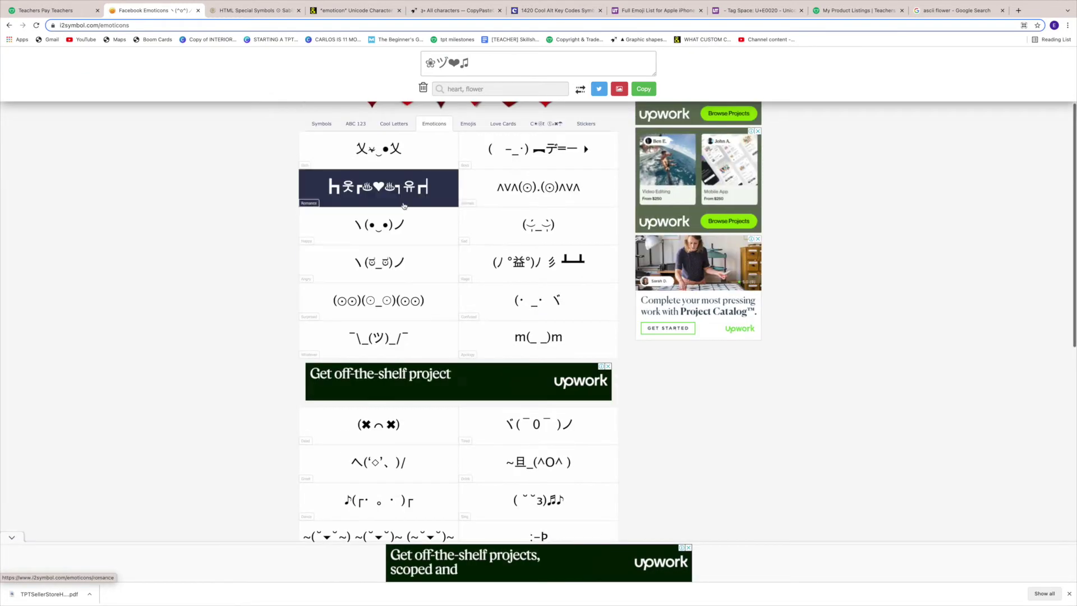
scroll(404, 206, up, 2)
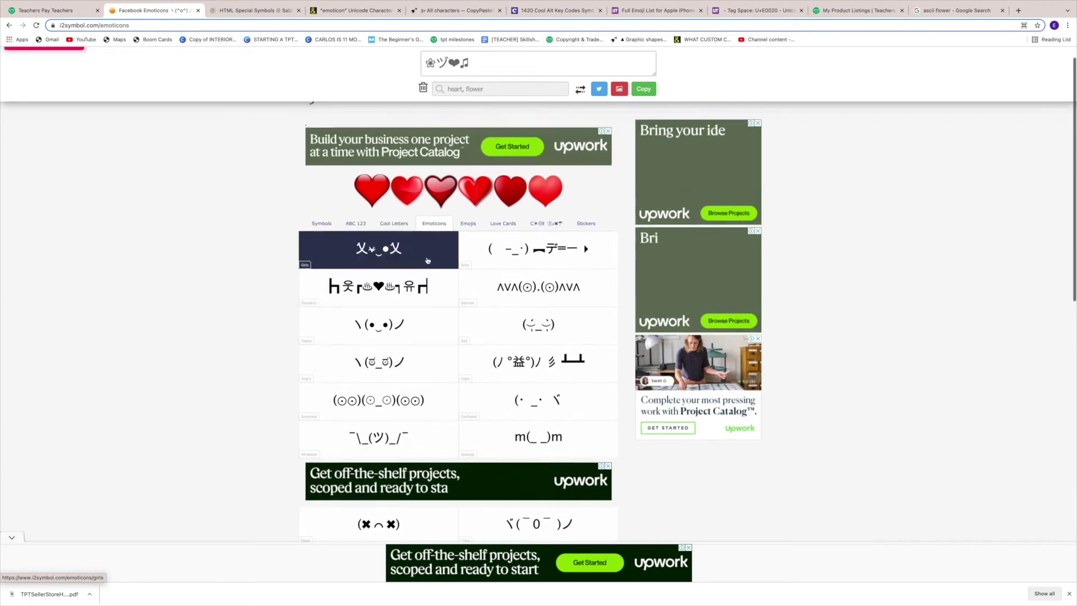
scroll(427, 260, up, 1)
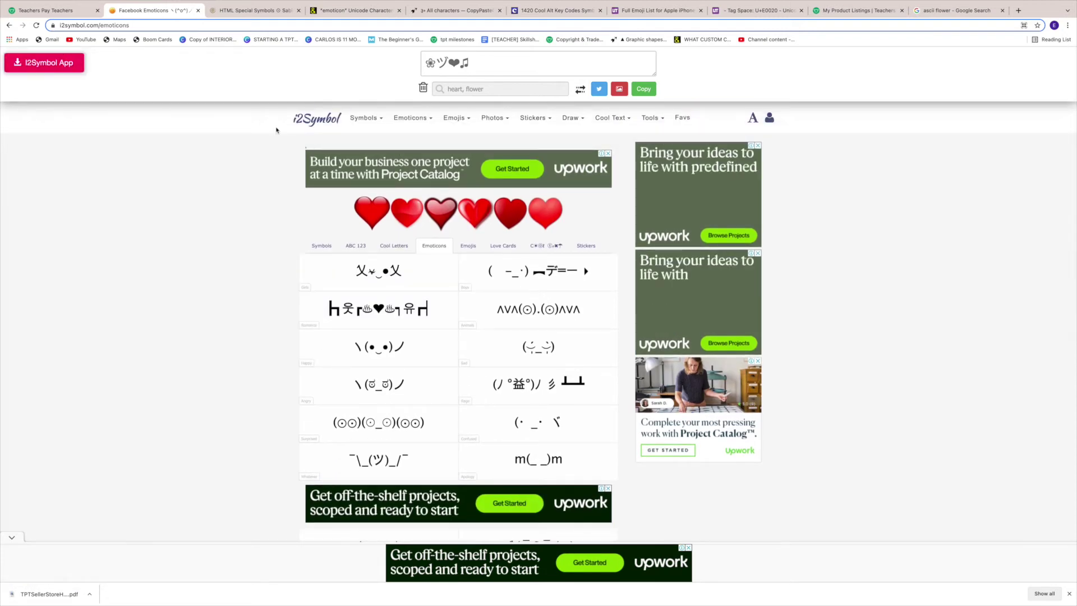
click(373, 136)
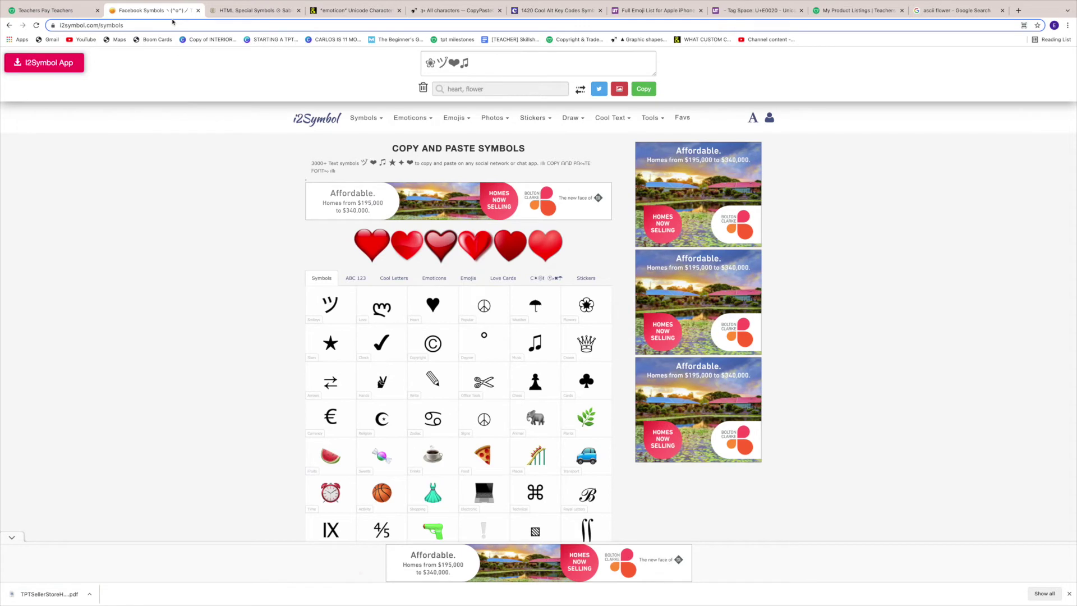
- Switch to the already open HTML Special Symbols page and examine its symbol groups from the stars through the music notes
click(240, 12)
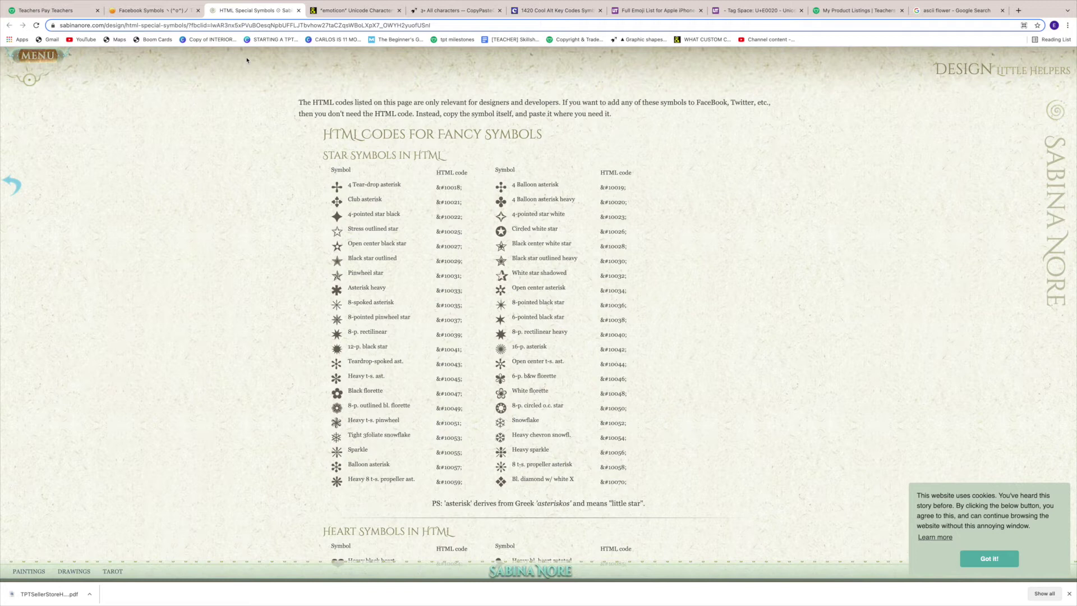
scroll(570, 183, down, 3)
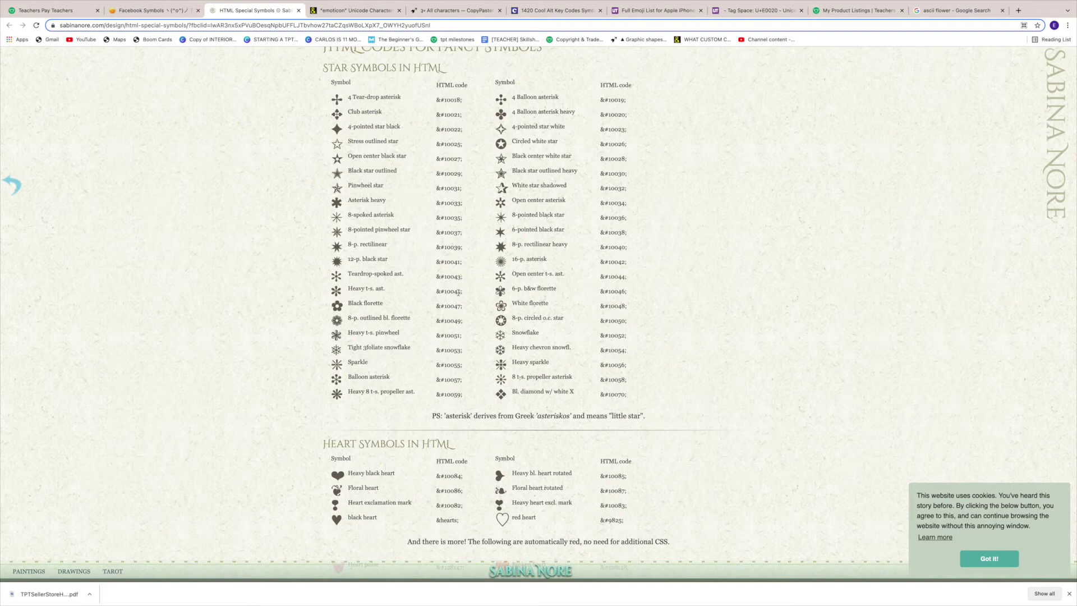
scroll(459, 303, down, 1)
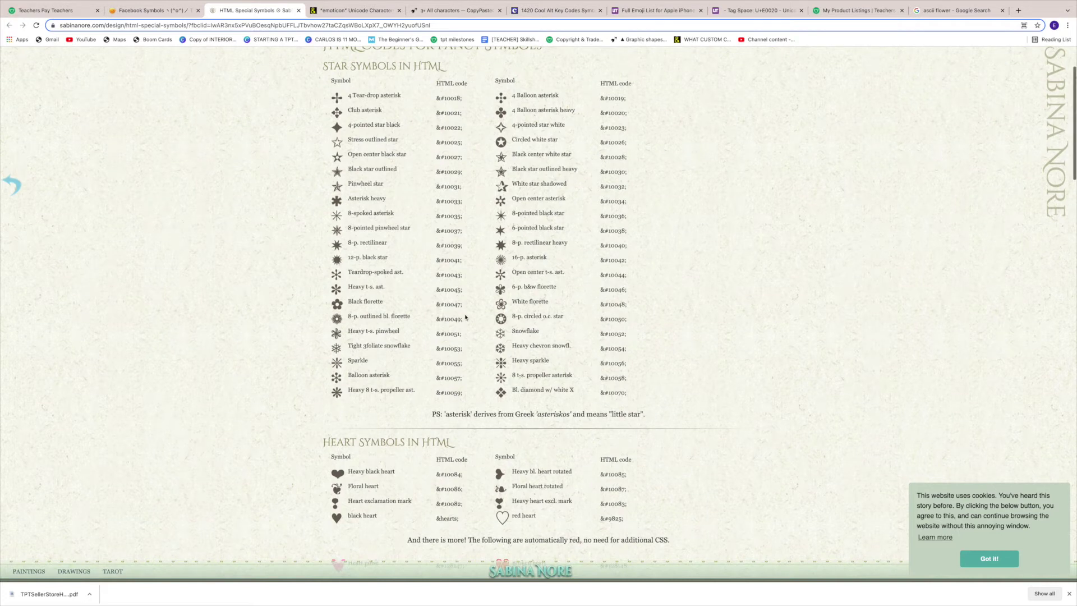
scroll(362, 297, down, 10)
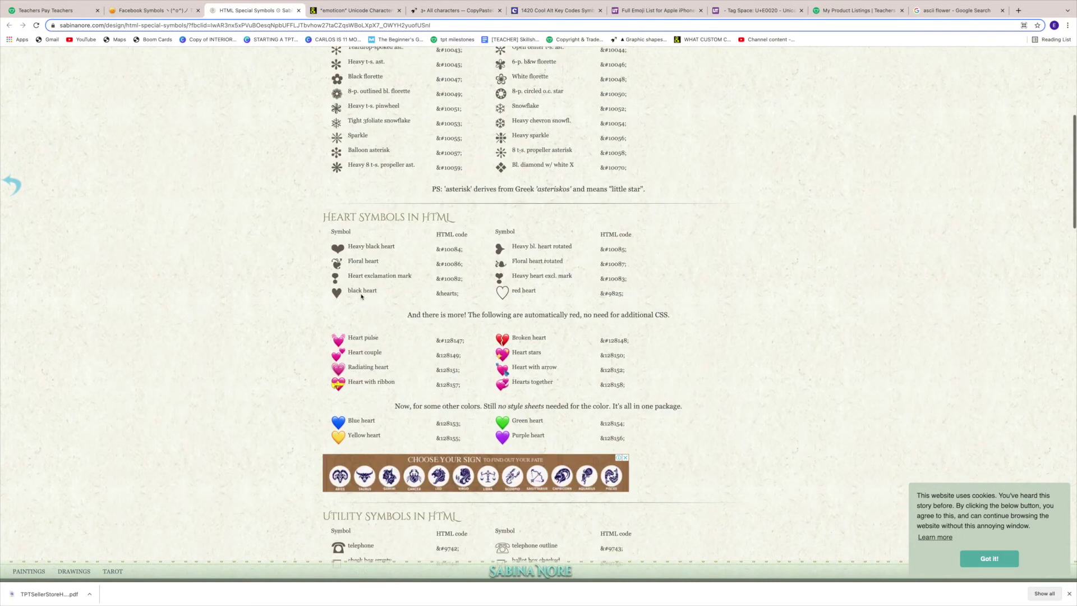
scroll(361, 298, down, 12)
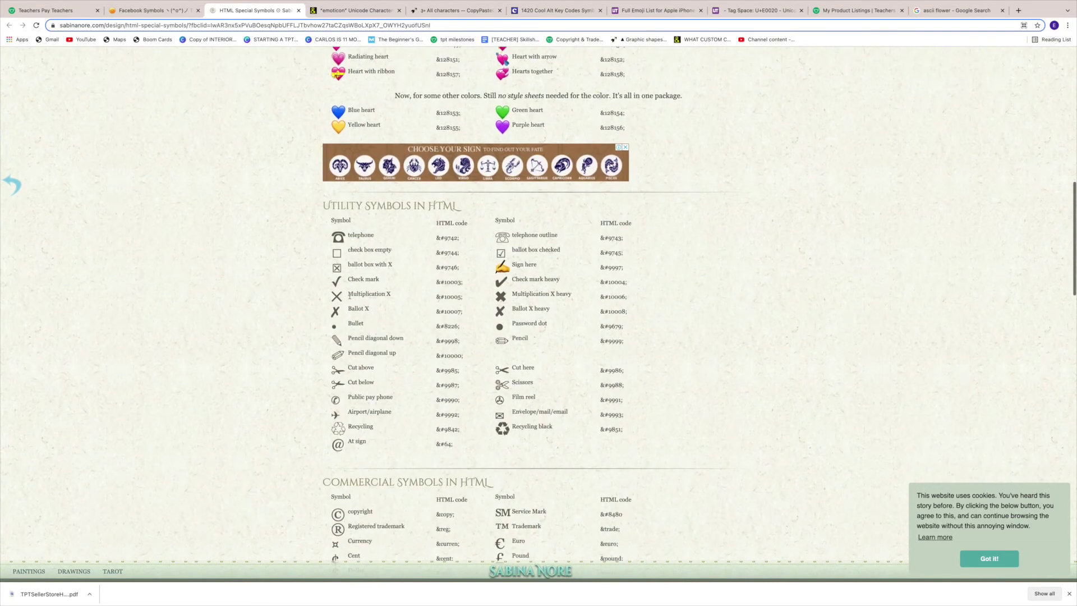
scroll(362, 280, down, 18)
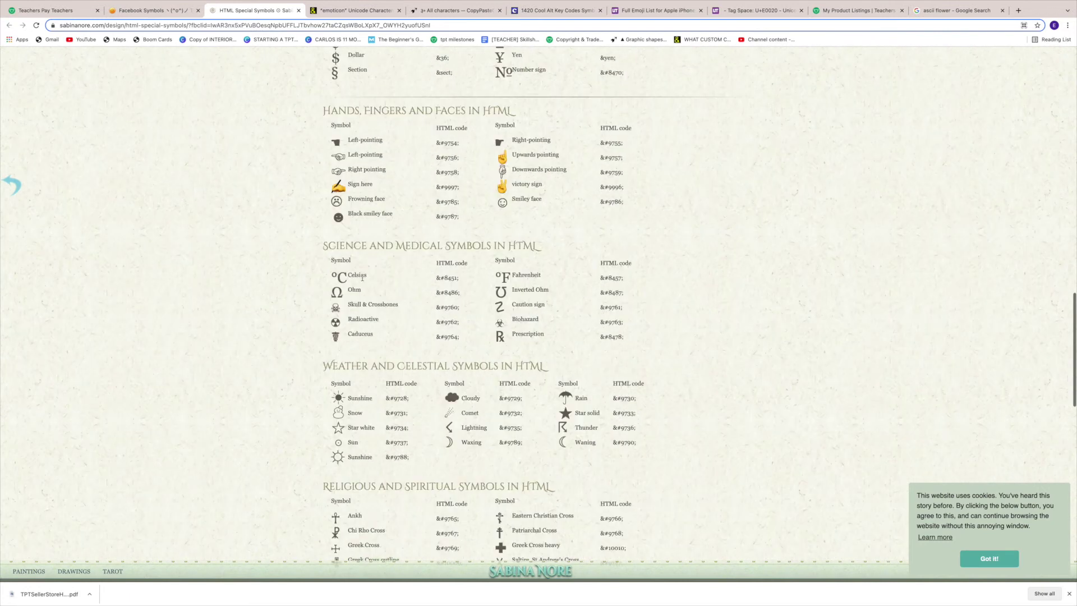
scroll(362, 278, down, 15)
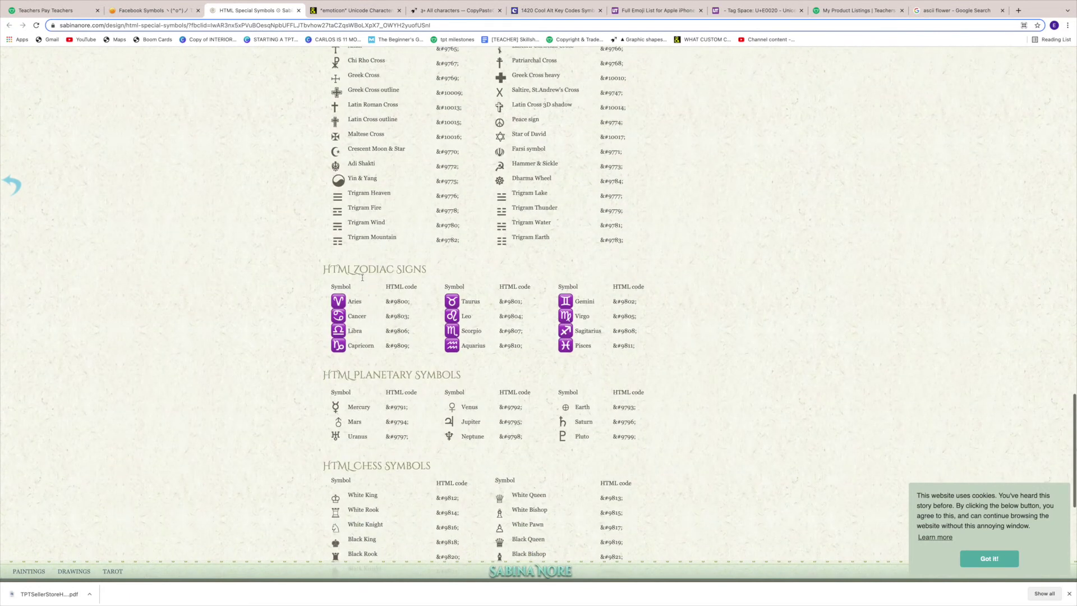
scroll(362, 280, down, 3)
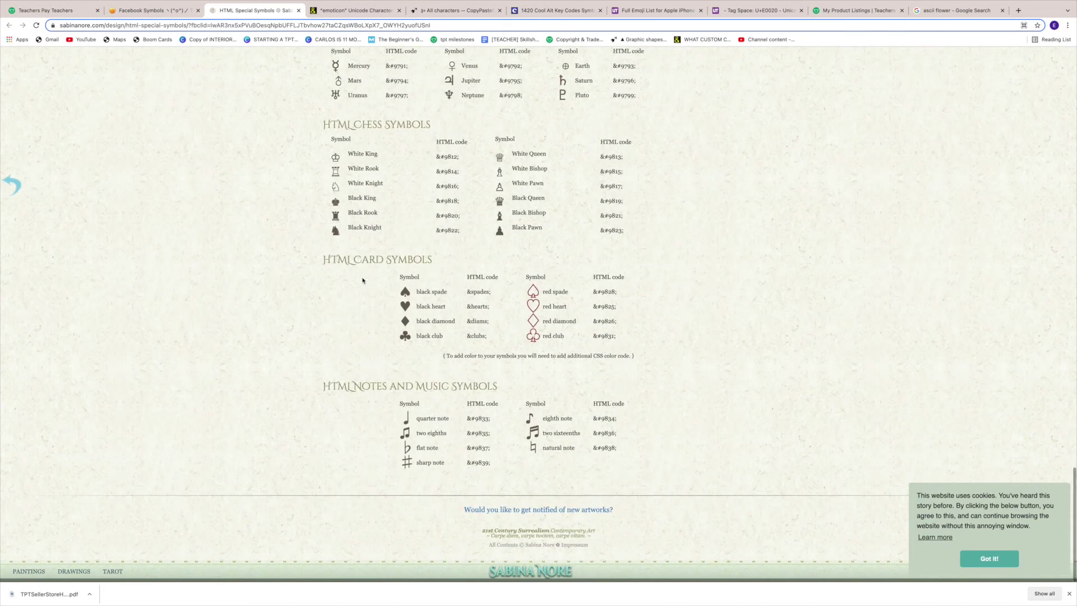
- Return to the star symbols at the start of the HTML Special Symbols page, glancing at the i2Symbol page on the way
scroll(397, 286, up, 4)
scroll(397, 286, down, 4)
scroll(402, 368, up, 14)
scroll(403, 368, up, 20)
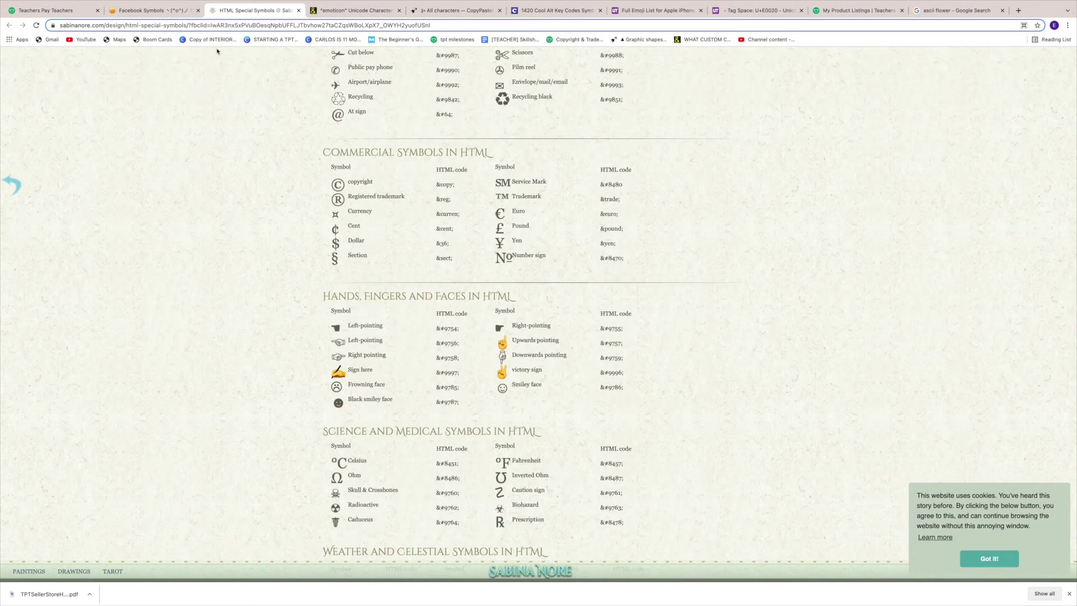
click(150, 11)
click(247, 11)
scroll(326, 65, up, 20)
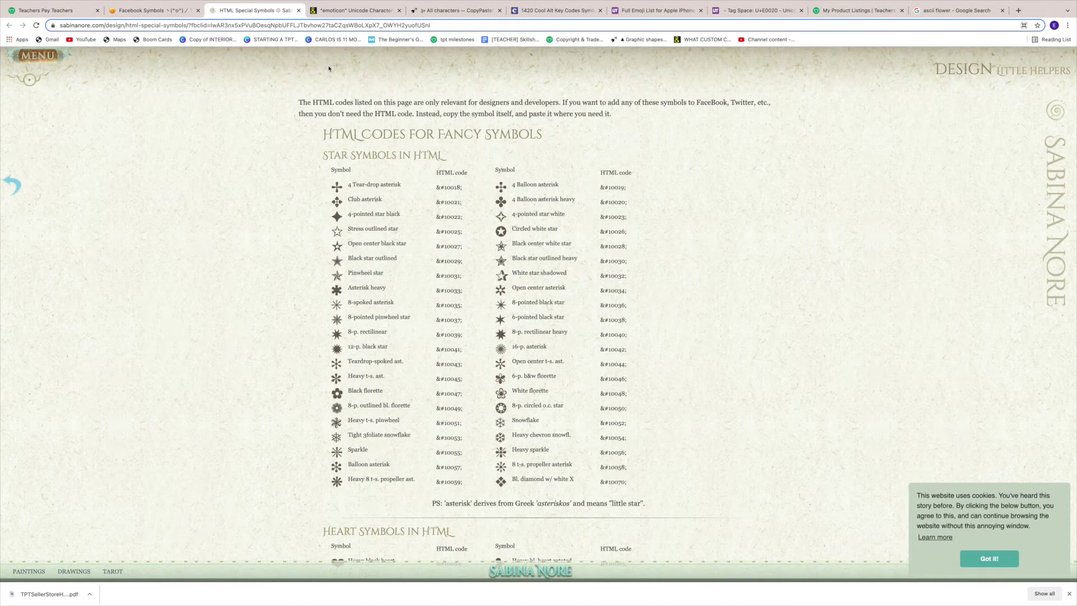
- Switch to the CopyPasteCharacter page, look through all of its characters, and show only the Arrows set
click(427, 11)
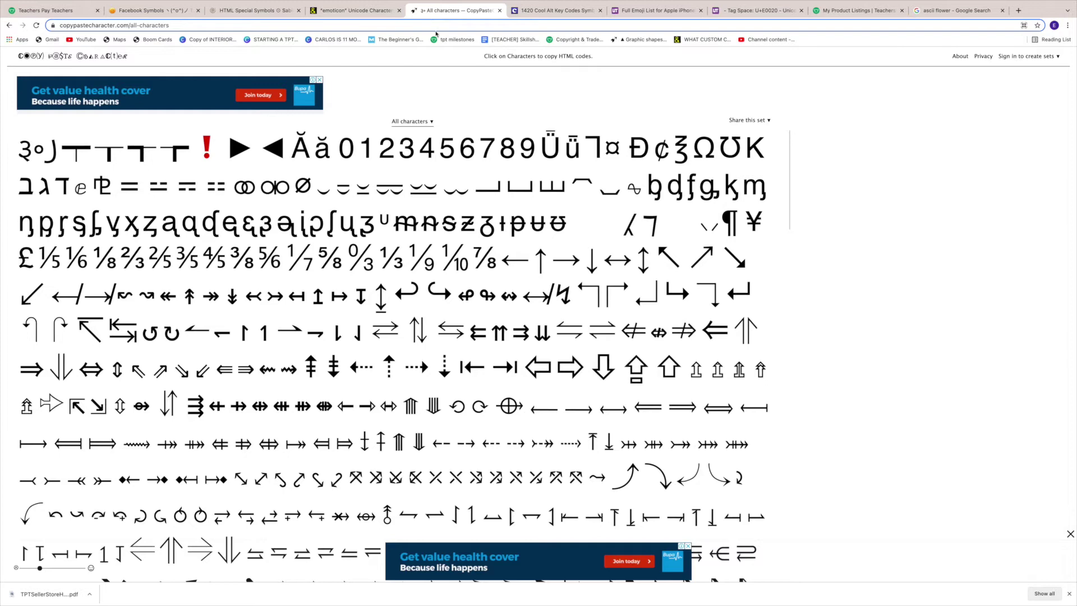
scroll(326, 158, down, 20)
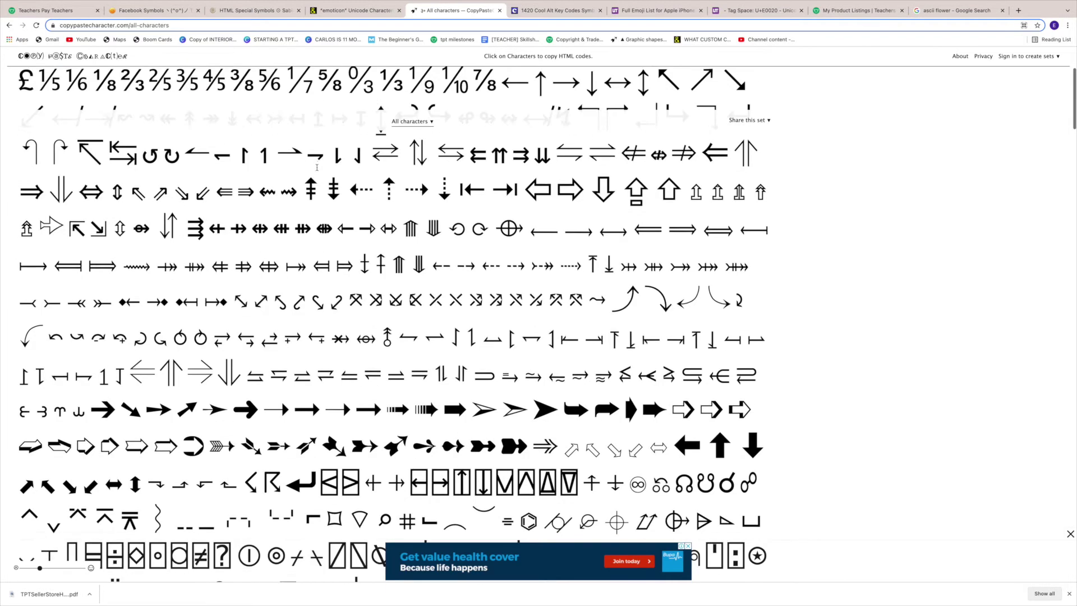
scroll(320, 163, down, 20)
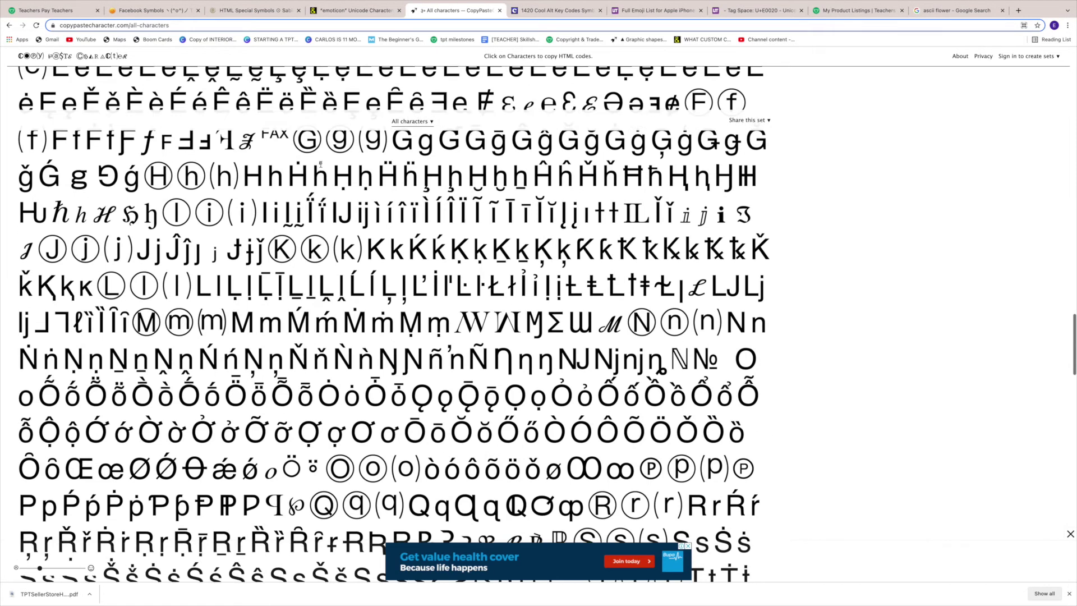
scroll(321, 163, down, 7)
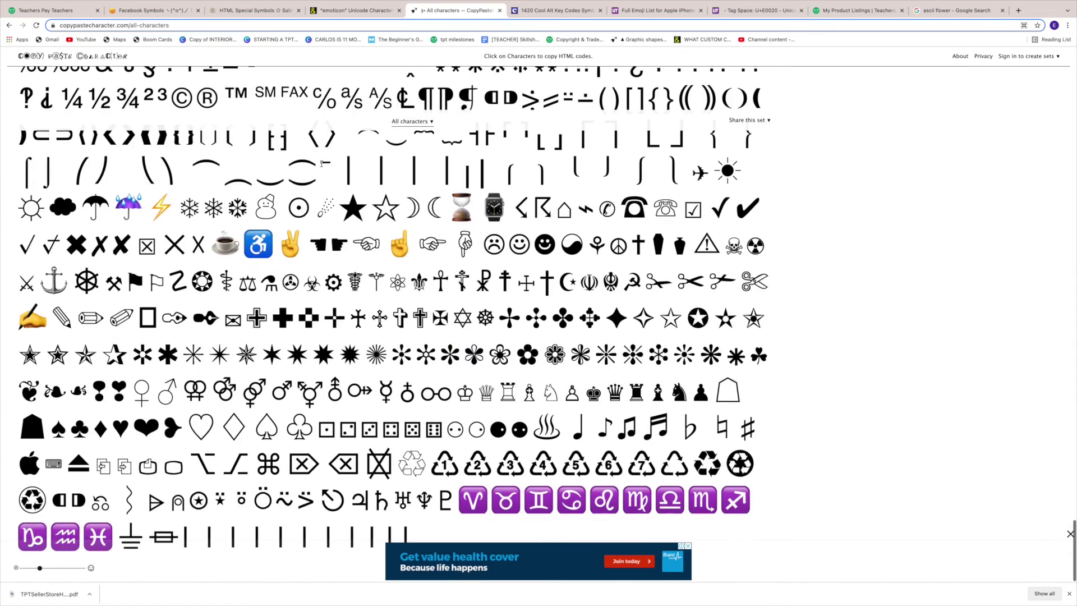
scroll(379, 174, up, 20)
scroll(379, 174, up, 20)
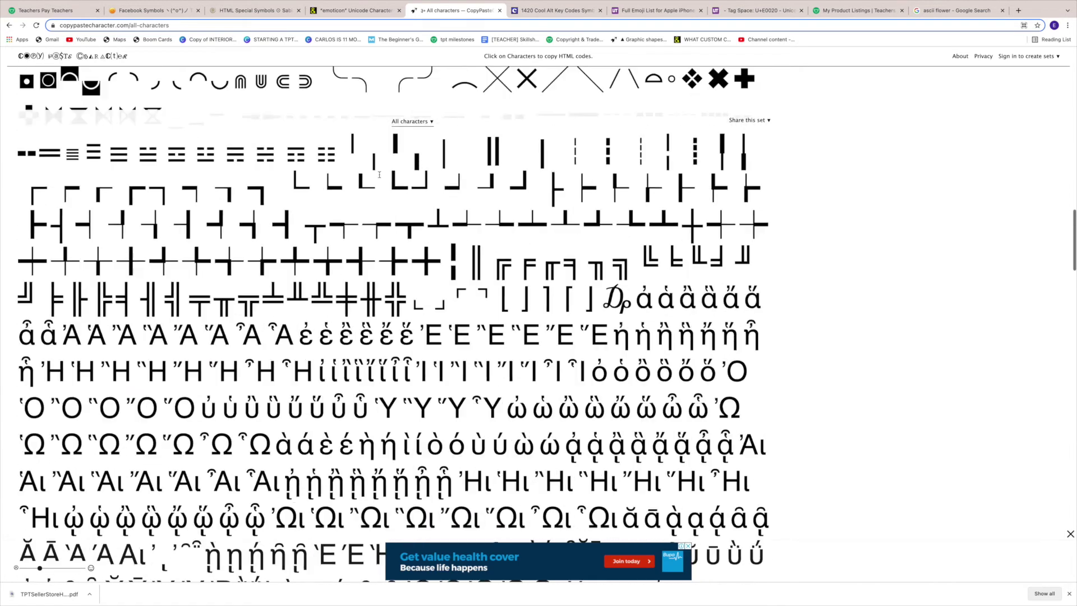
click(426, 120)
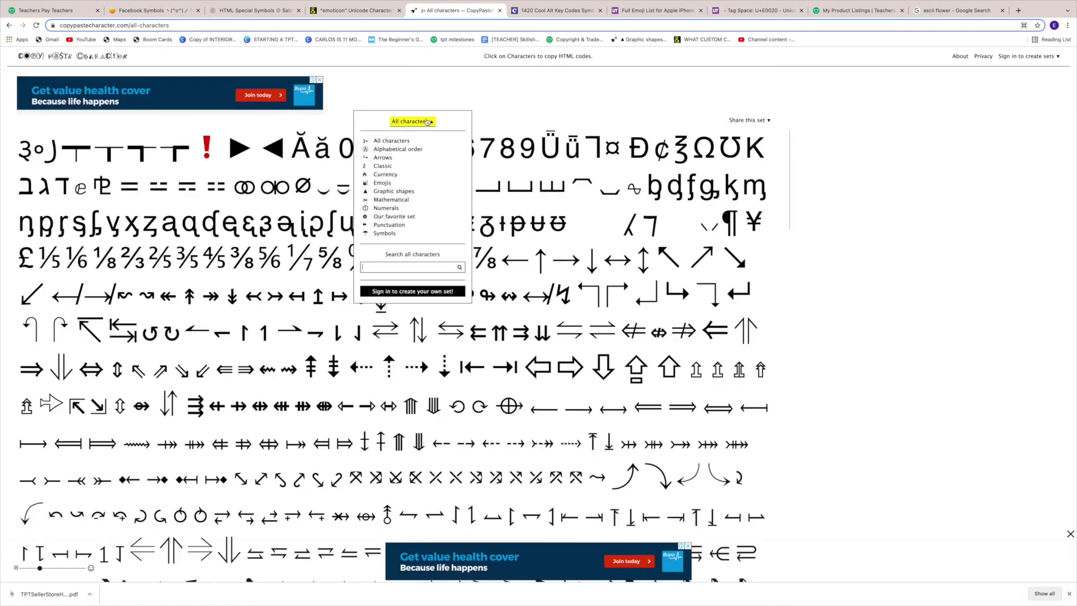
click(394, 157)
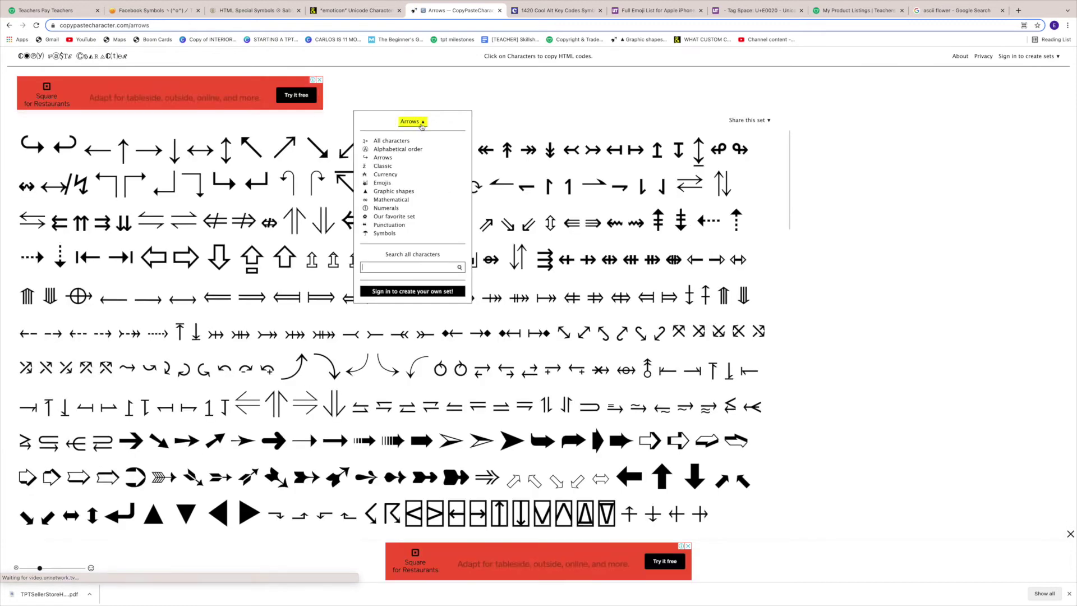
- Switch to the 1420 Cool Alt Key Codes page and examine its symbol groups, such as circled numbers, flowers, music and zodiac signs
click(557, 10)
scroll(595, 212, down, 15)
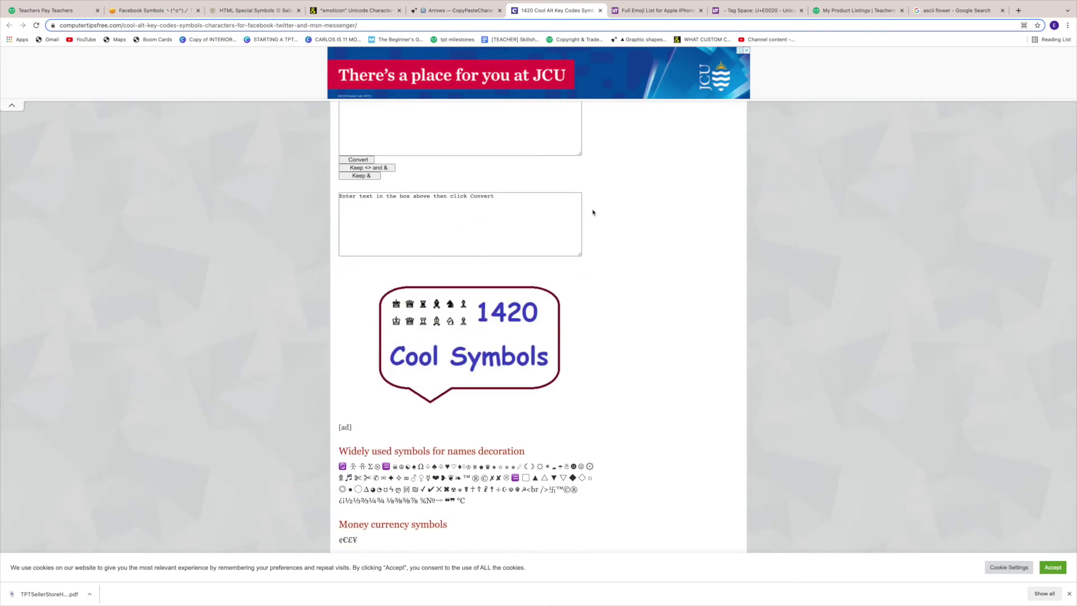
scroll(593, 212, down, 10)
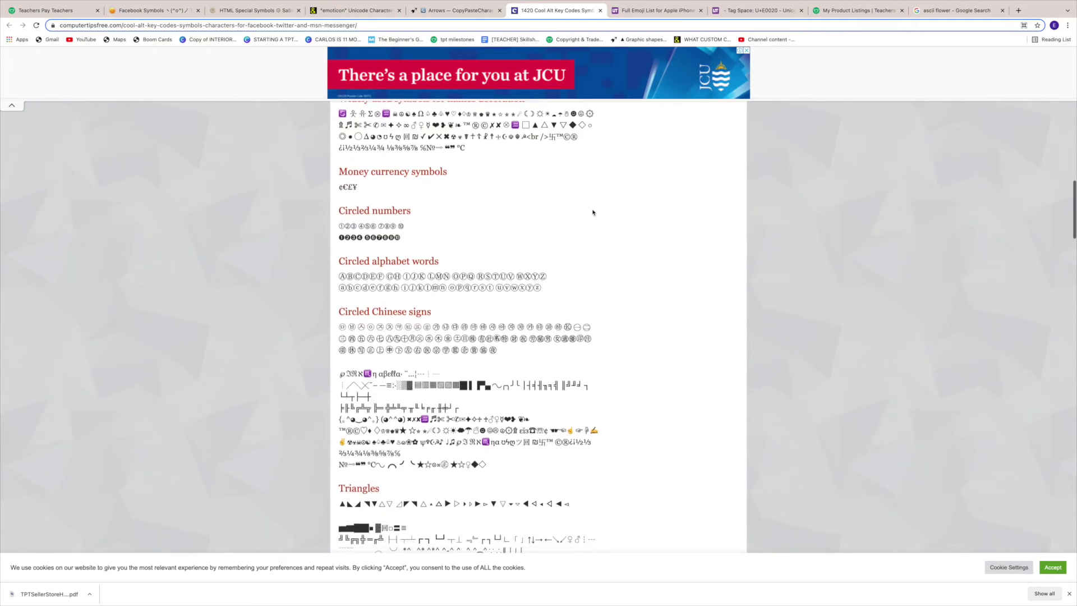
scroll(593, 212, down, 15)
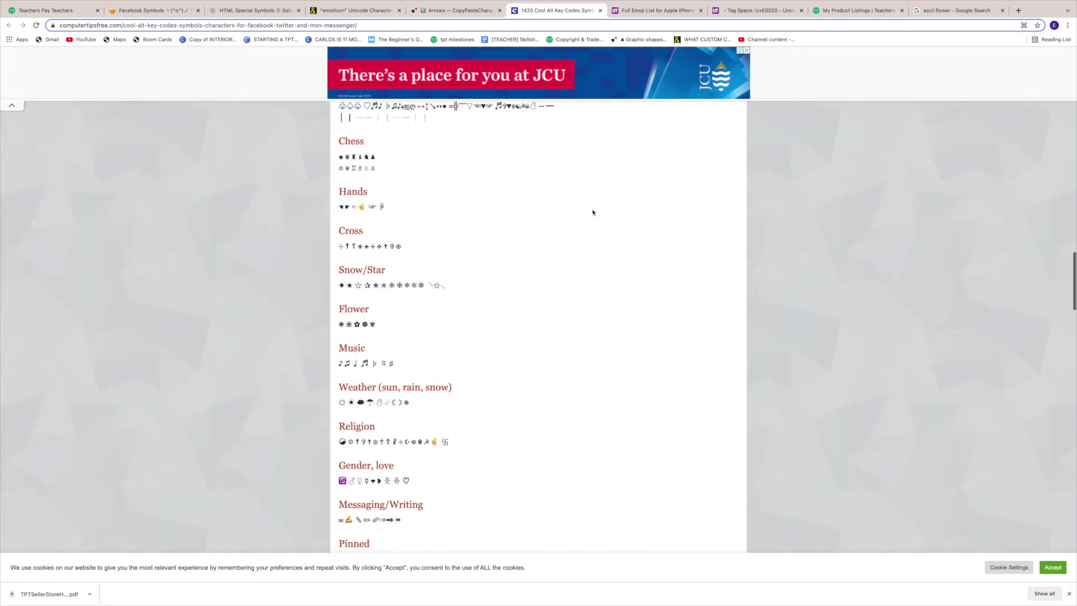
scroll(593, 212, down, 5)
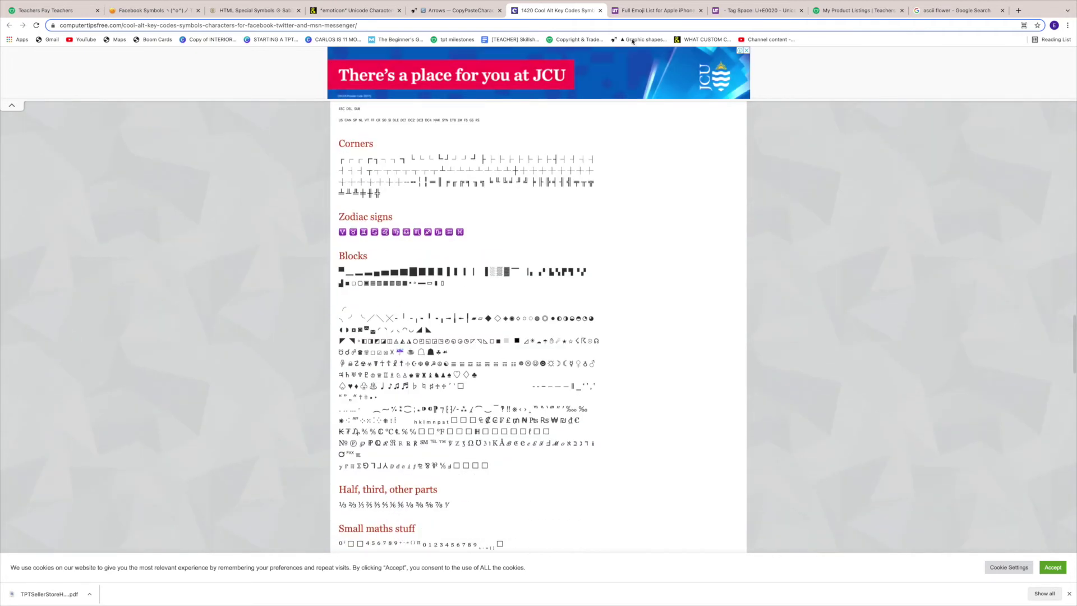
click(657, 13)
click(558, 13)
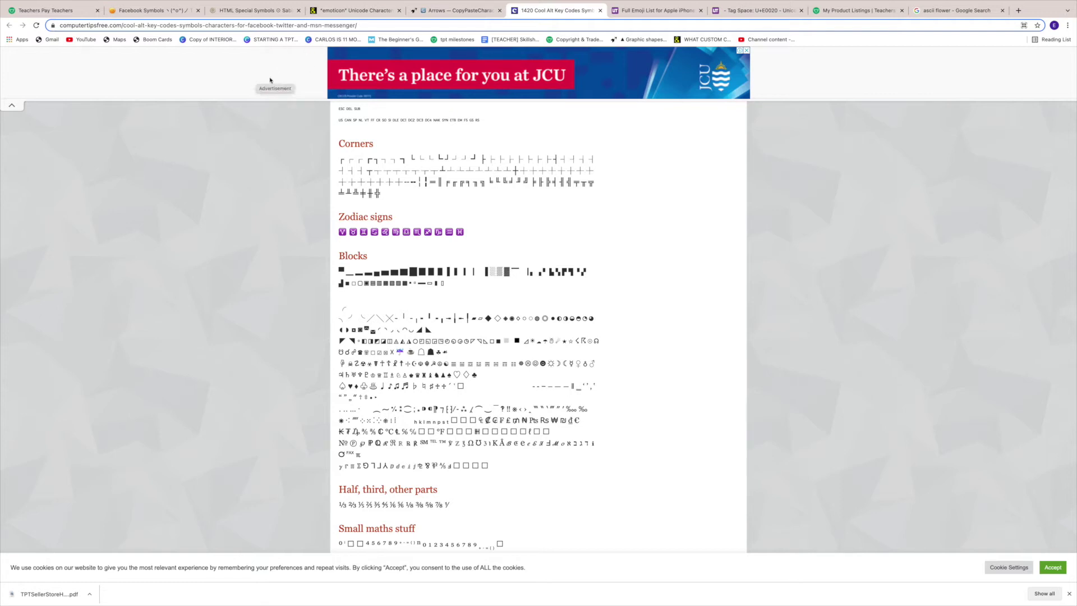
- Switch to the HTML Special Symbols page and copy the "Black star outlined heavy" symbol from its star symbols
click(245, 12)
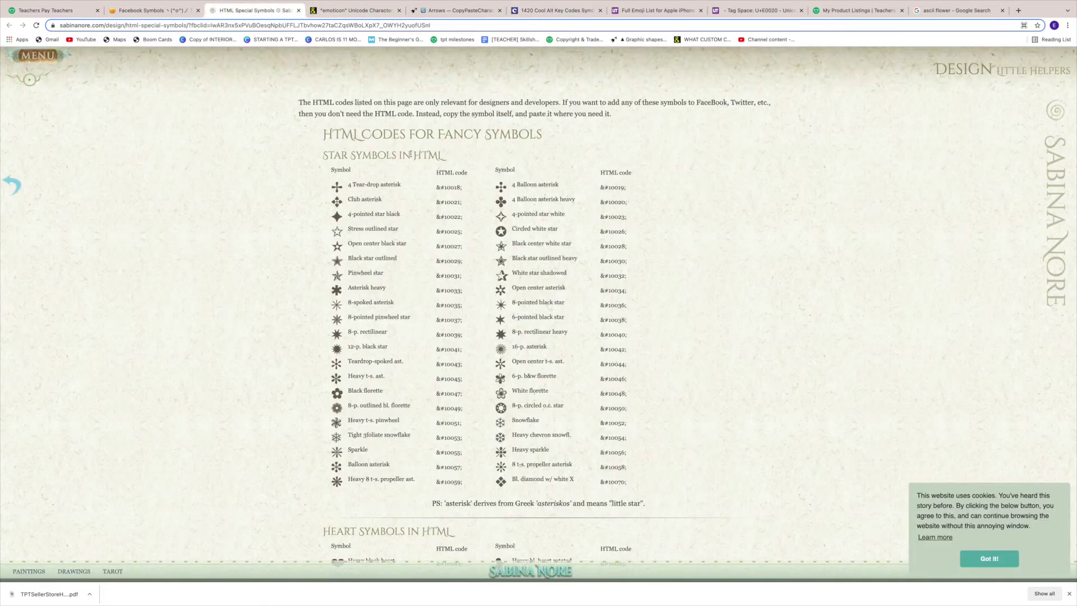
scroll(431, 154, down, 1)
scroll(430, 155, up, 1)
scroll(521, 333, down, 8)
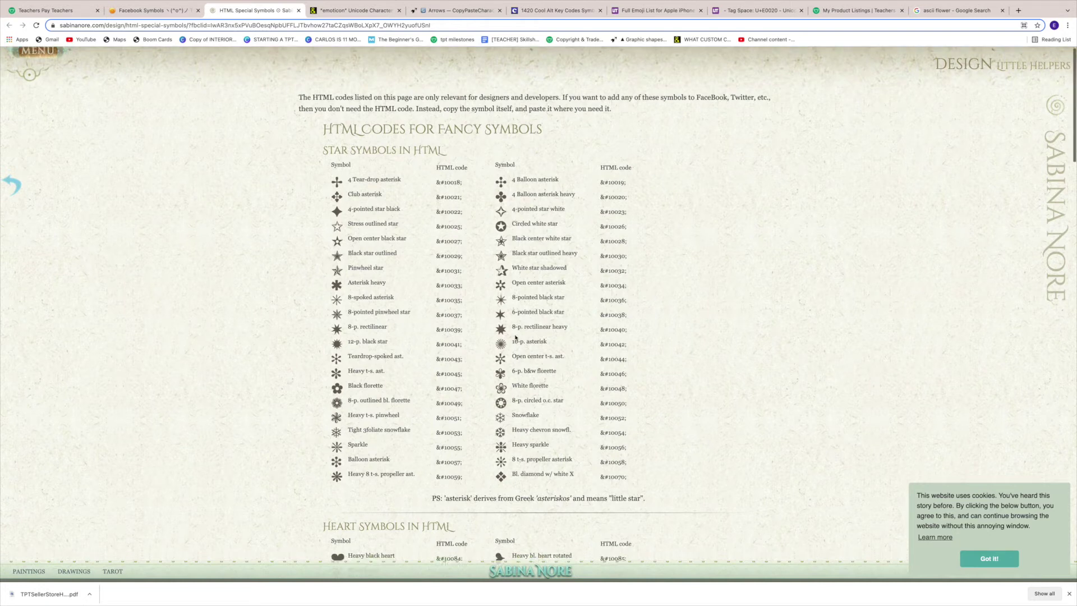
scroll(519, 336, up, 7)
scroll(516, 337, up, 1)
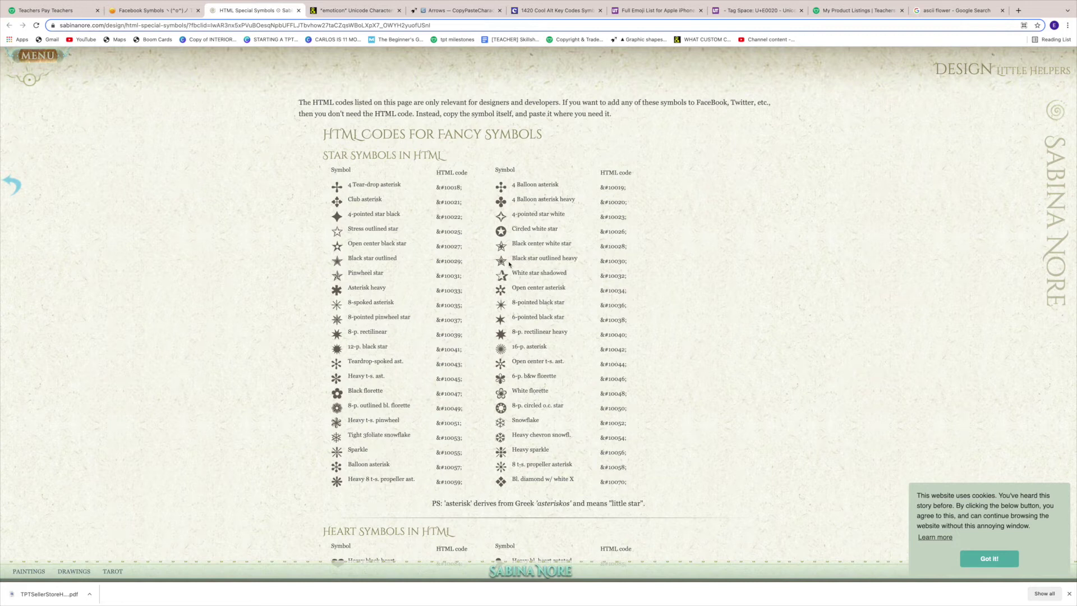
drag(506, 259, 495, 260)
right_click(502, 262)
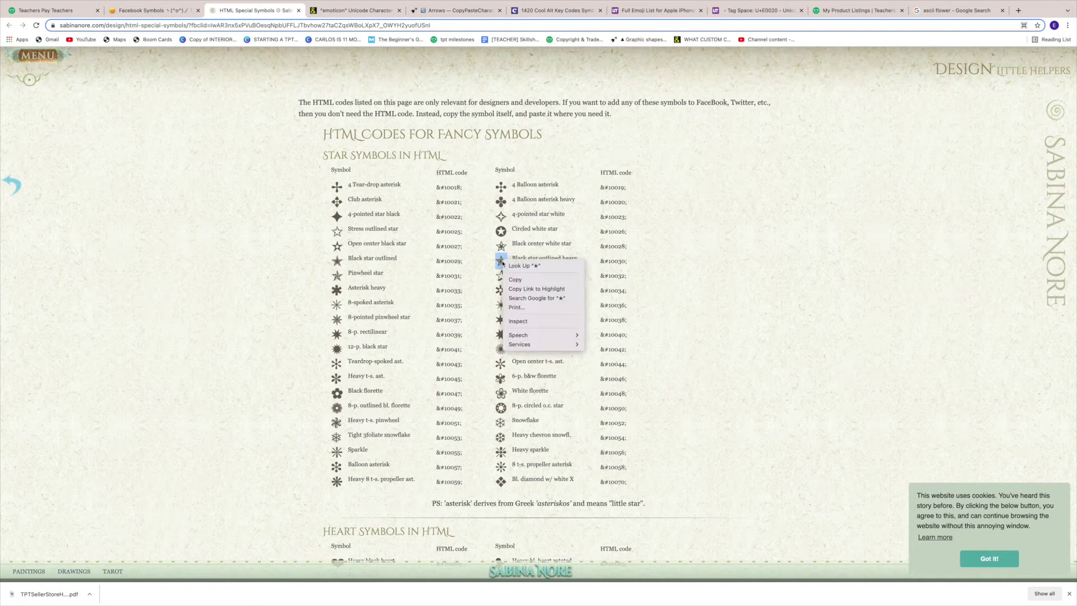
click(513, 280)
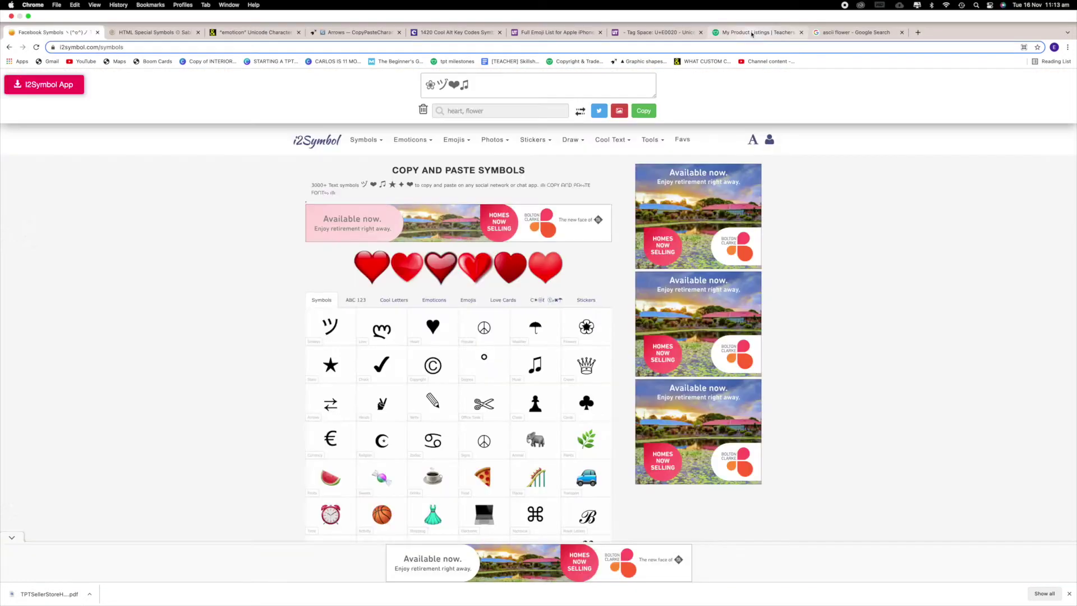
- In the Teachers Pay Teachers category manager, insert the copied star before the Christmas category name and save the changes
click(753, 33)
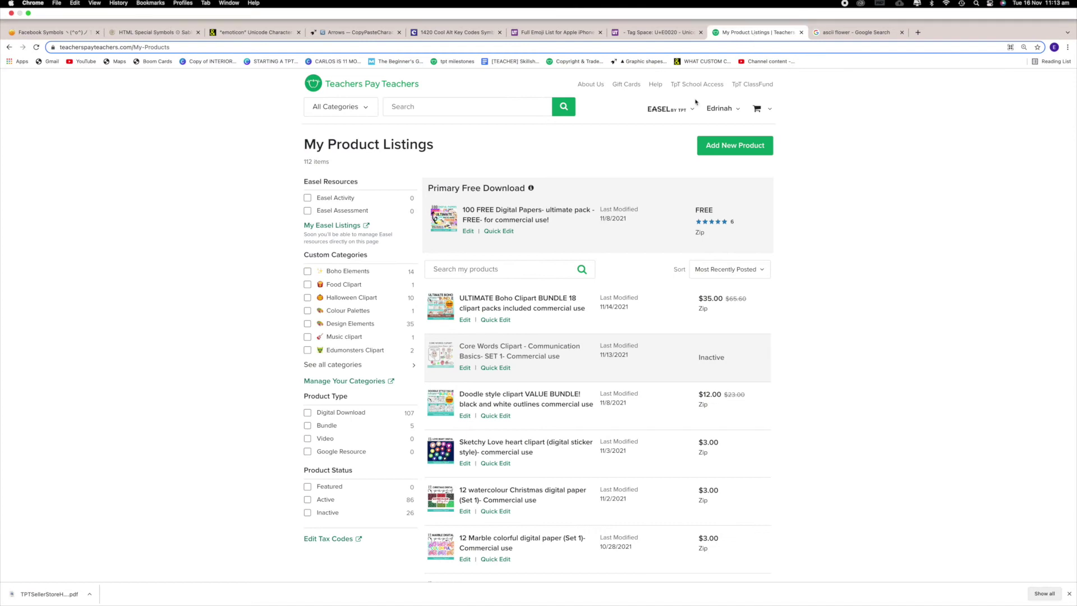
click(356, 345)
click(357, 360)
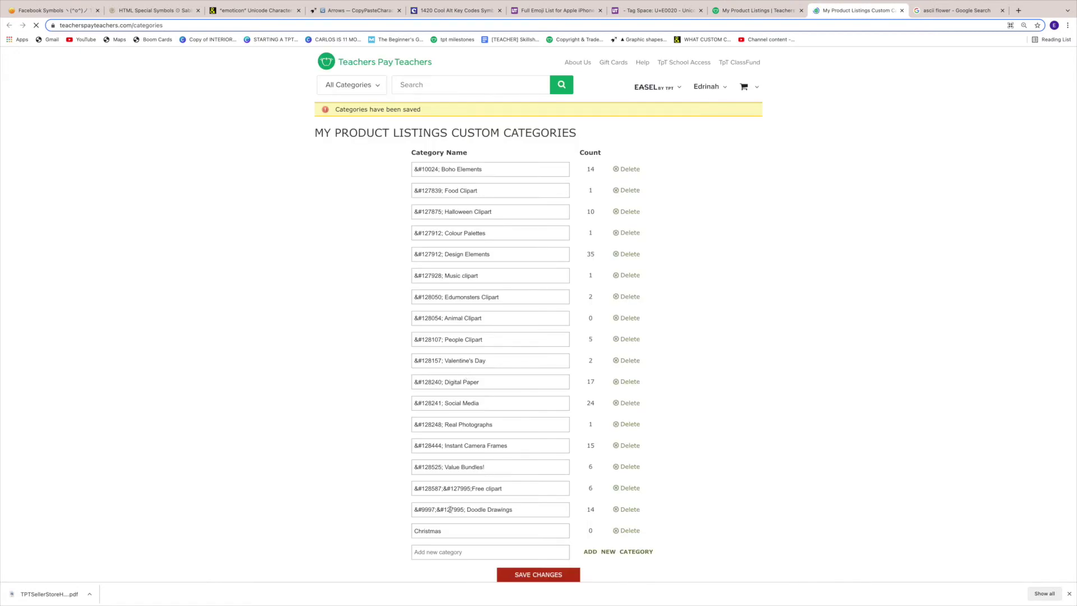
click(416, 531)
text(✳)
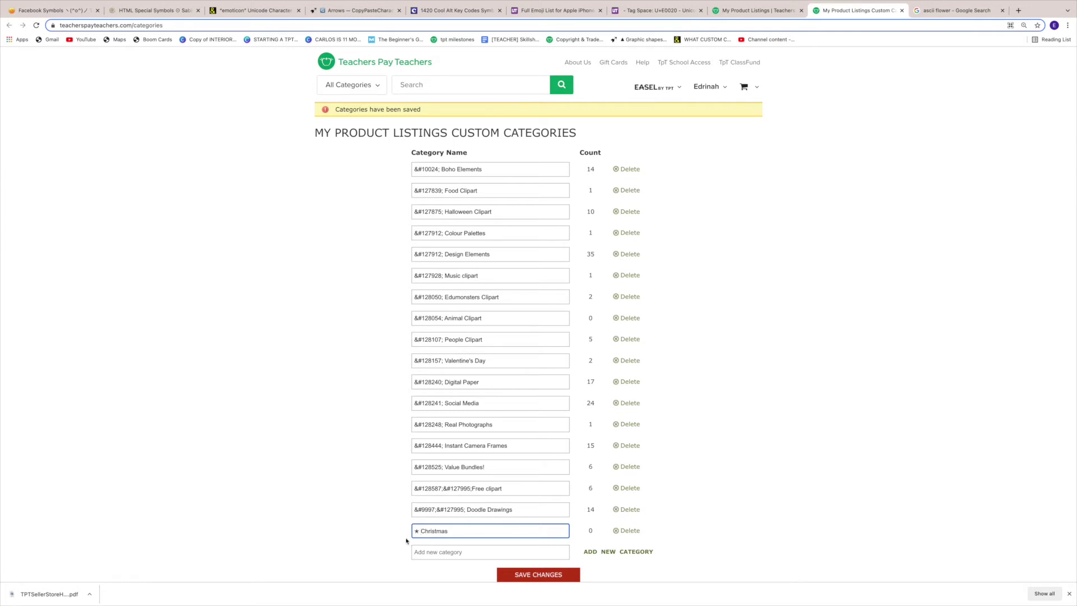
scroll(518, 528, down, 1)
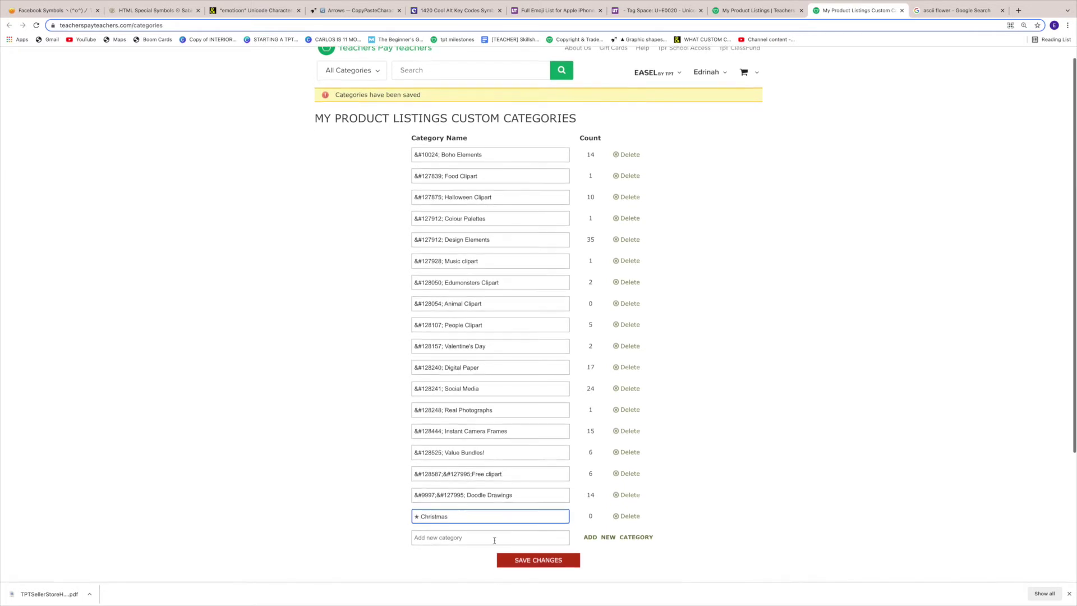
click(553, 577)
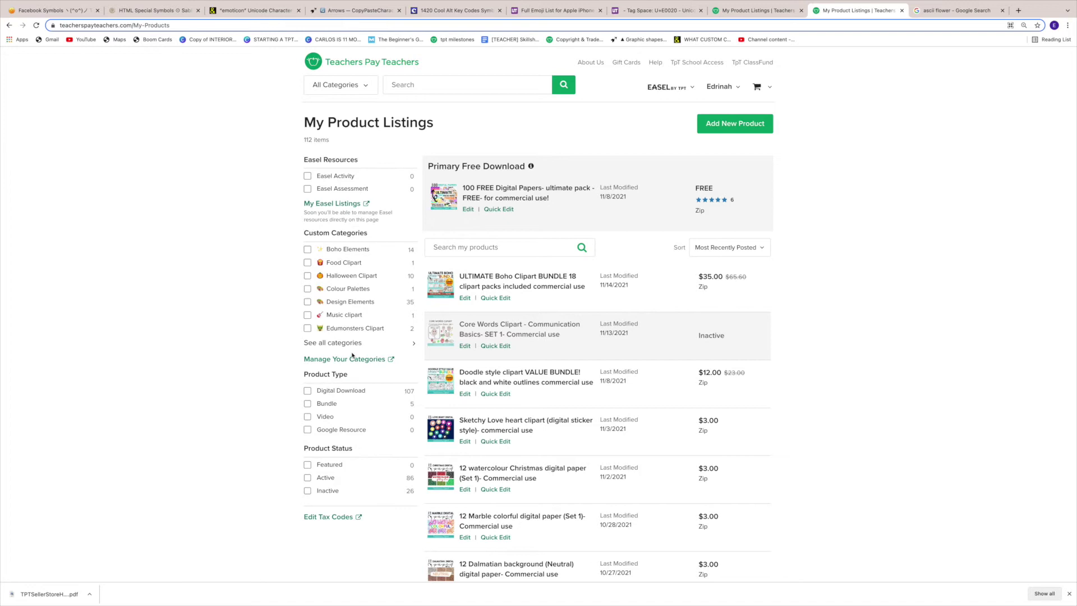
- Check all custom categories in My Product Listings and examine how they are listed on the public store page
click(304, 347)
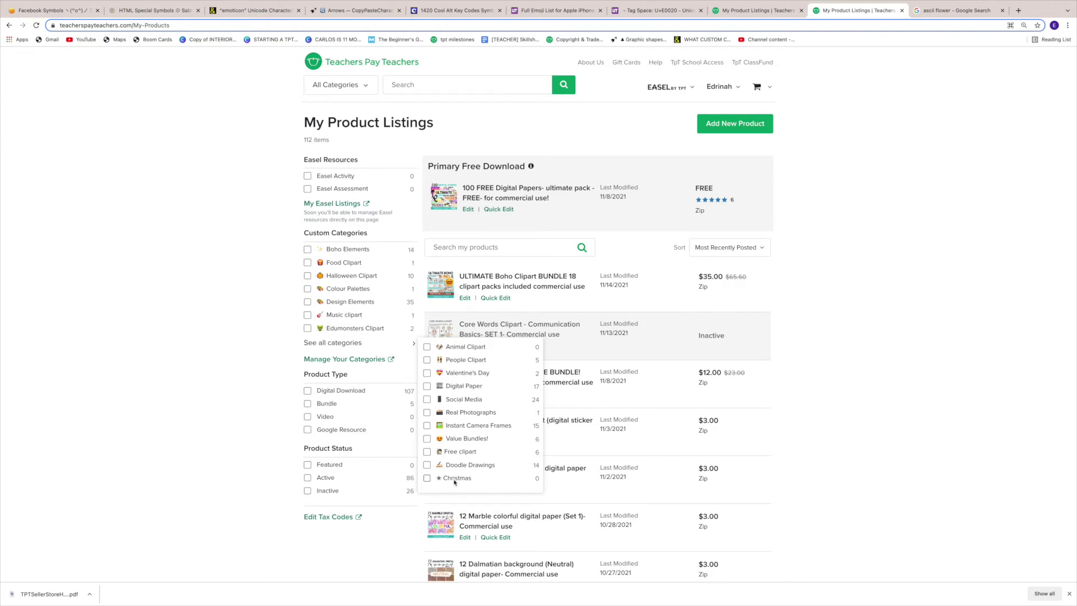
mouse_move(351, 344)
mouse_move(736, 89)
click(580, 251)
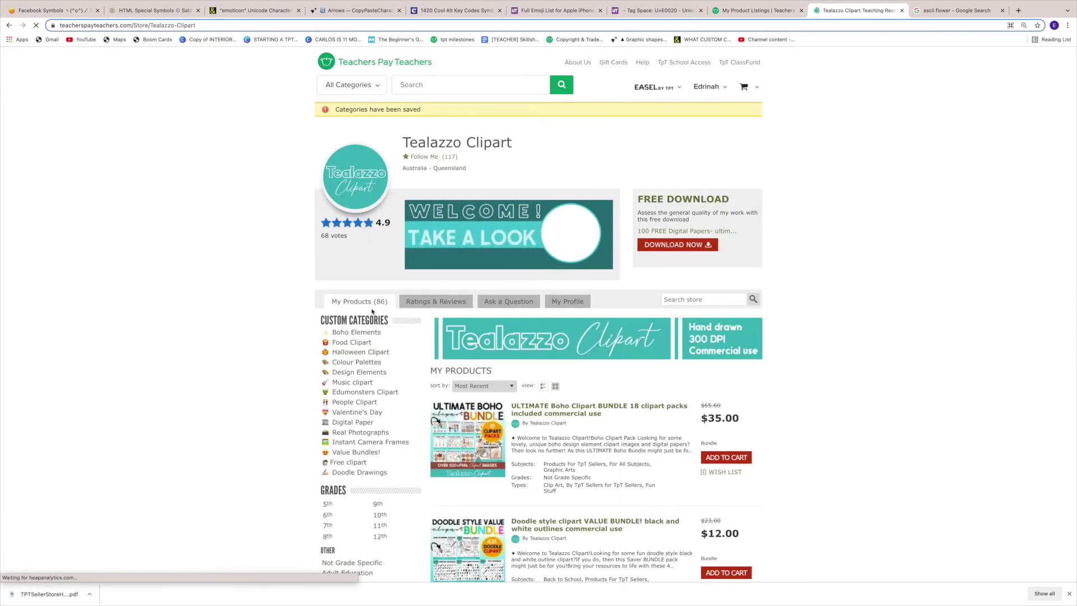
scroll(372, 312, down, 1)
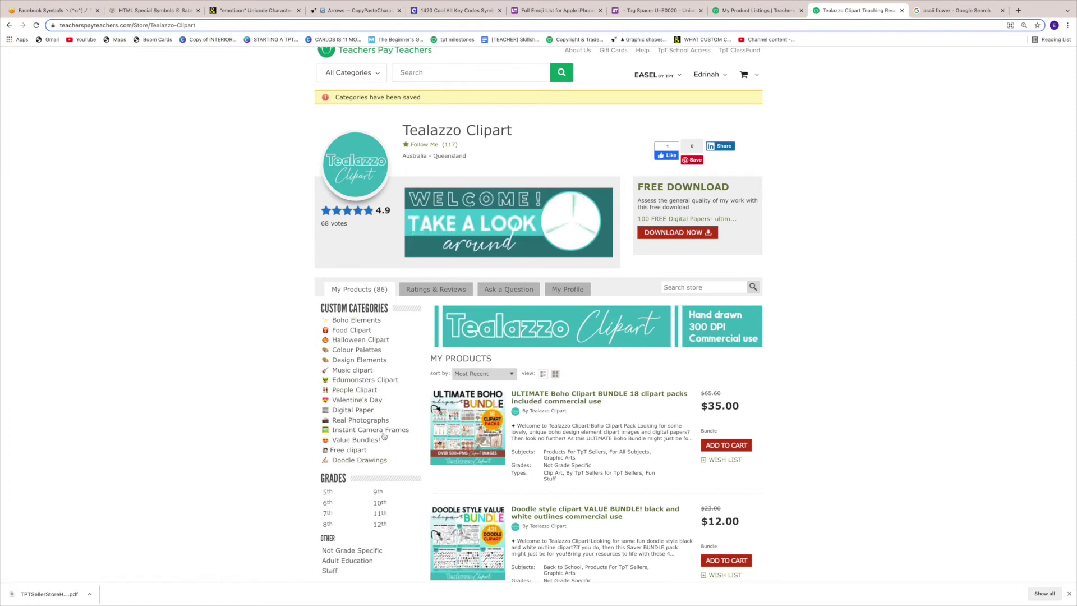
- Return to My Product Listings from the store page and show the complete list of custom categories
mouse_move(711, 75)
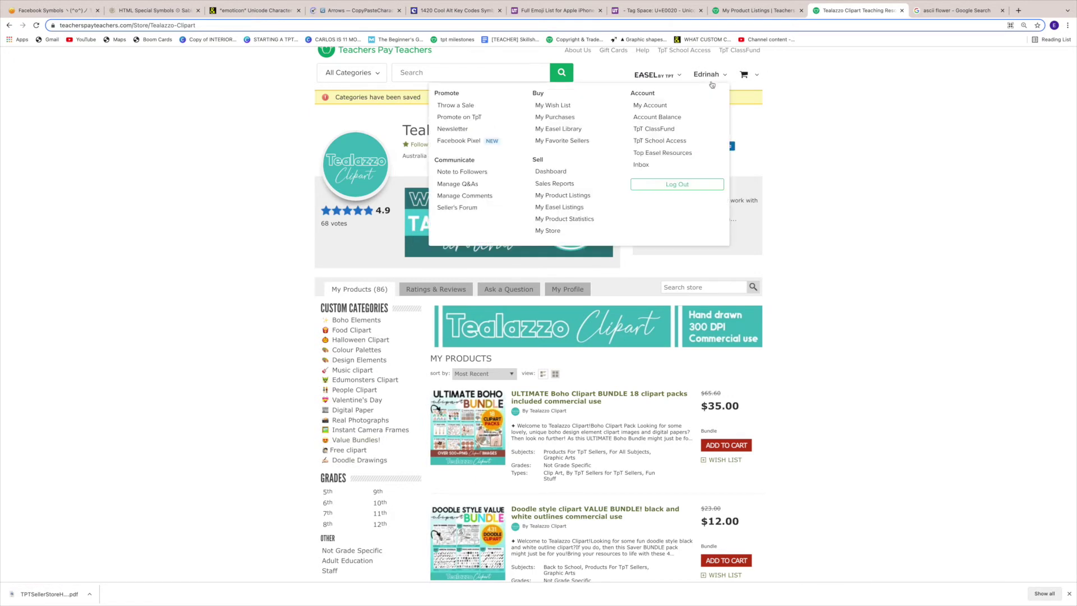
click(570, 194)
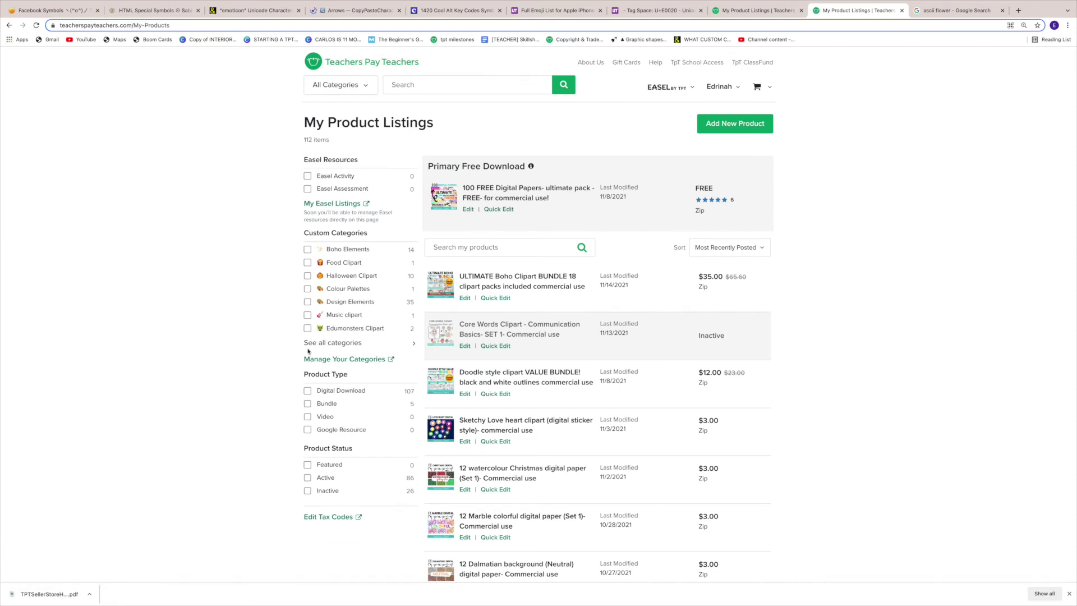
click(314, 343)
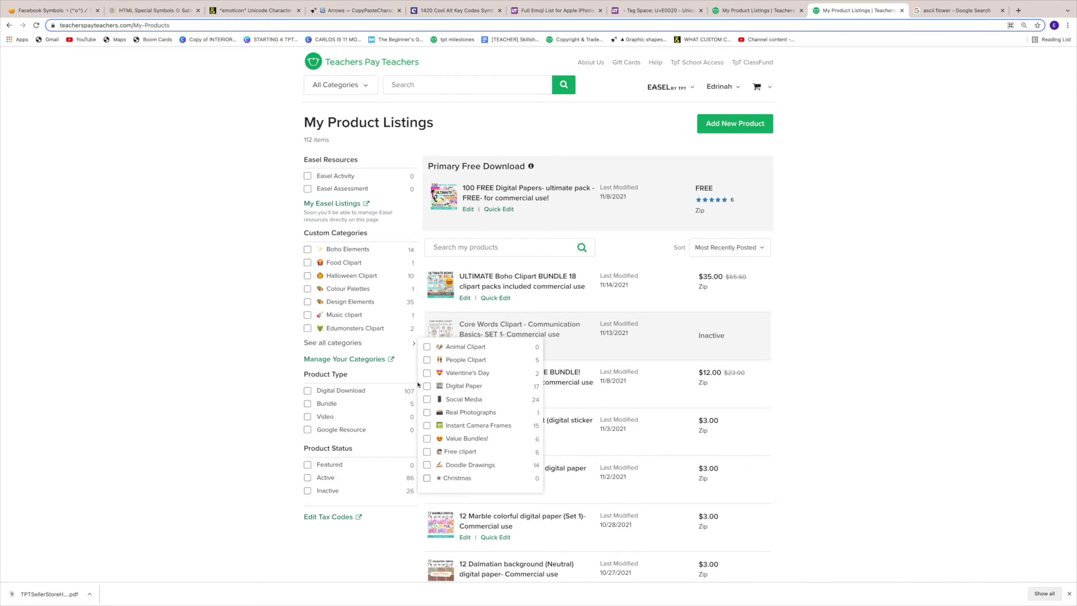
- Open the category manager, add a new category named Writing, and place the cursor before its name
click(383, 360)
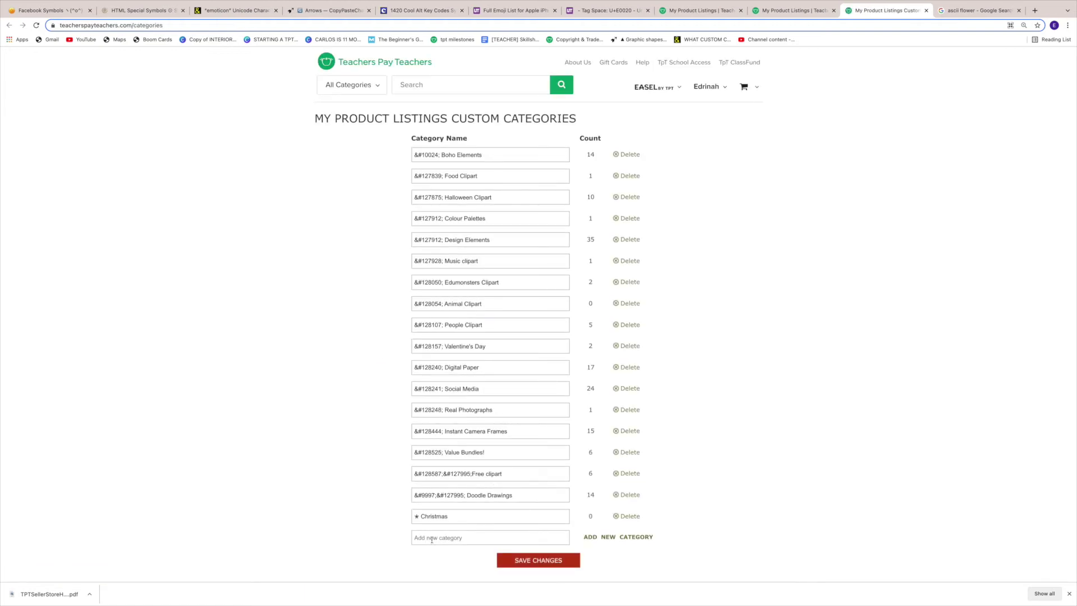
click(431, 540)
text(Writing)
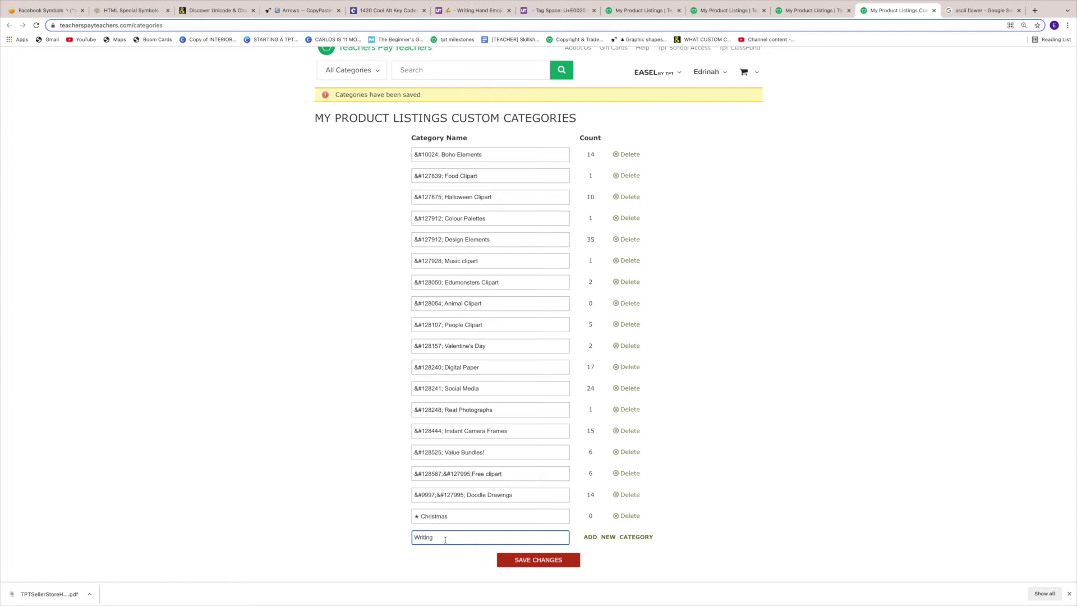
click(606, 537)
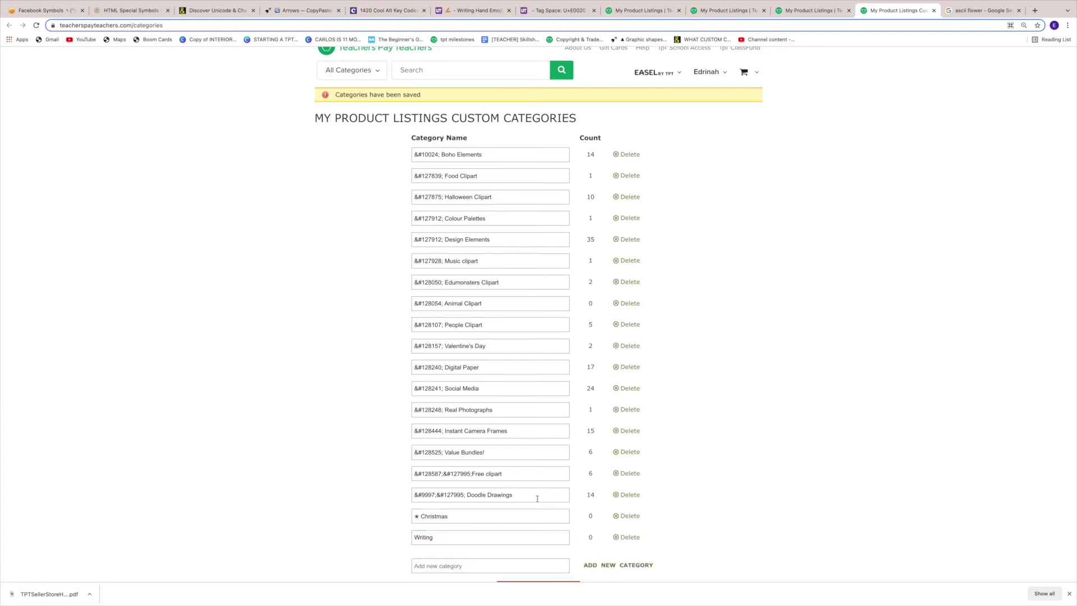
scroll(522, 505, down, 1)
click(414, 530)
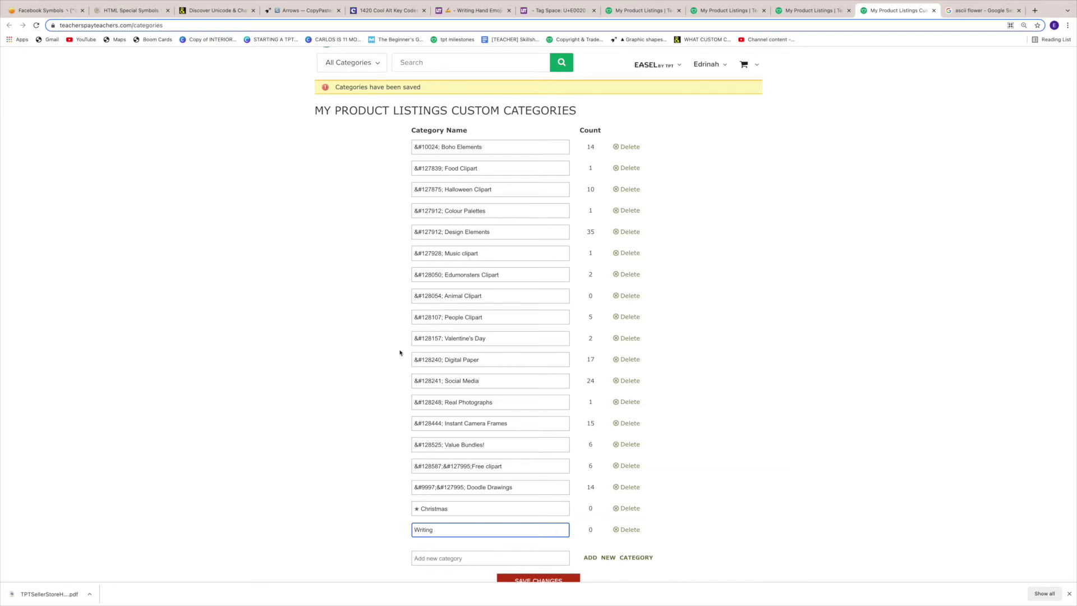
- Switch to the &what; character site, search for "writing", and look through the matching symbols
click(208, 12)
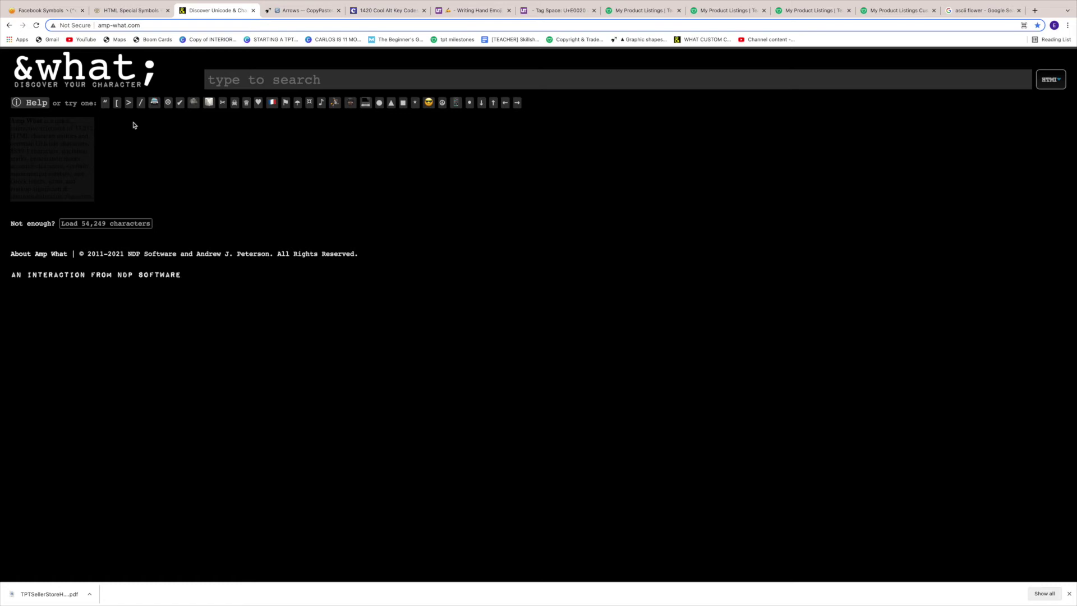
click(273, 82)
text(wri)
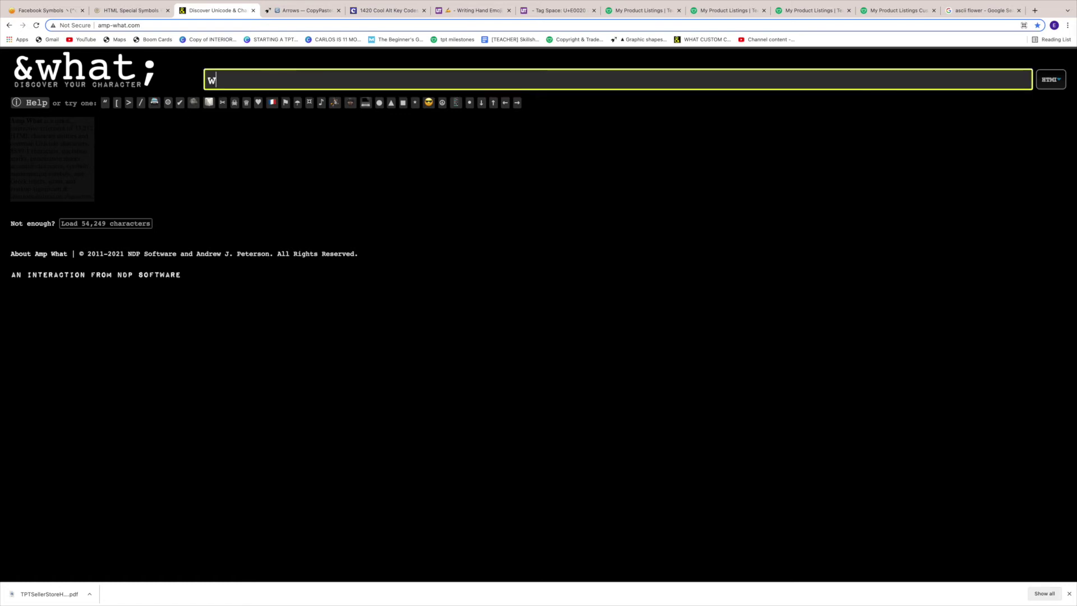
text(ting)
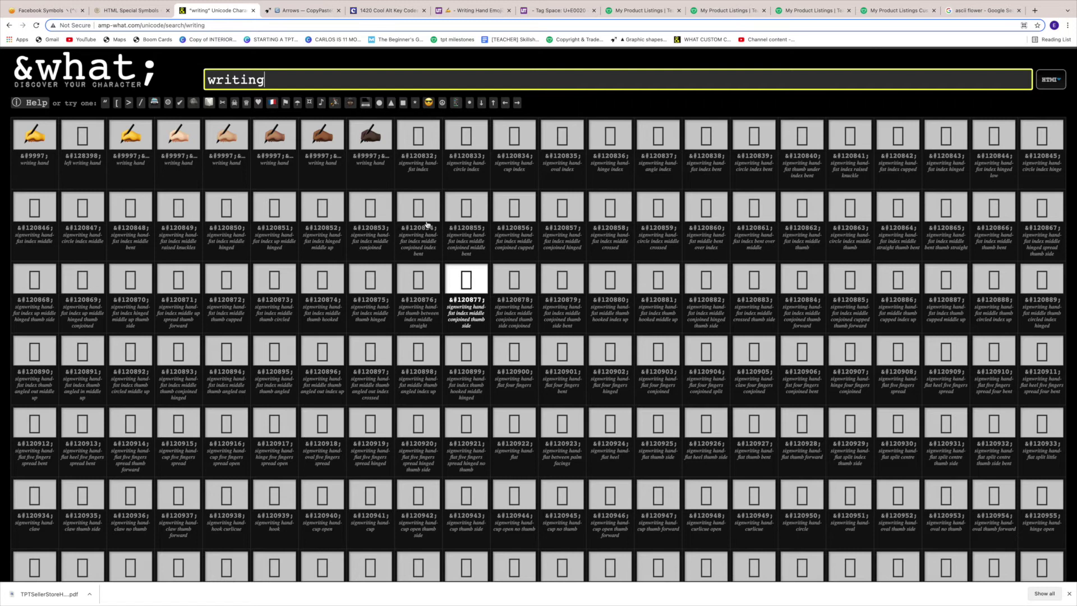
scroll(303, 180, down, 2)
scroll(303, 190, down, 2)
scroll(320, 210, up, 4)
- Look through the emoticon character set and search the site for "chri"
click(429, 104)
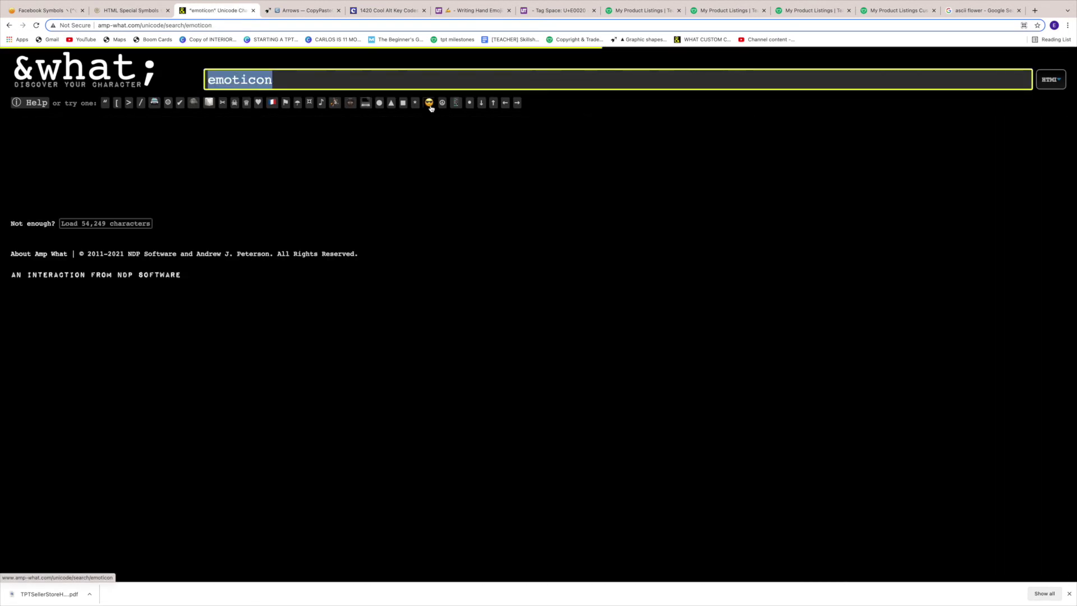
scroll(328, 205, down, 10)
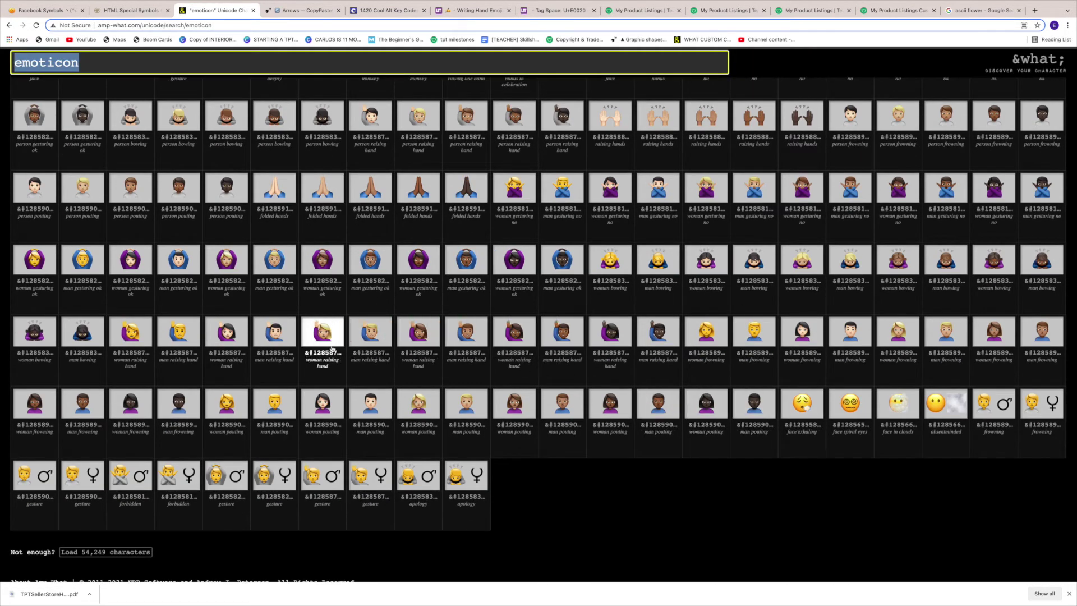
scroll(388, 333, up, 10)
click(284, 81)
drag(285, 81, 220, 78)
key(BackSpace)
text(chri)
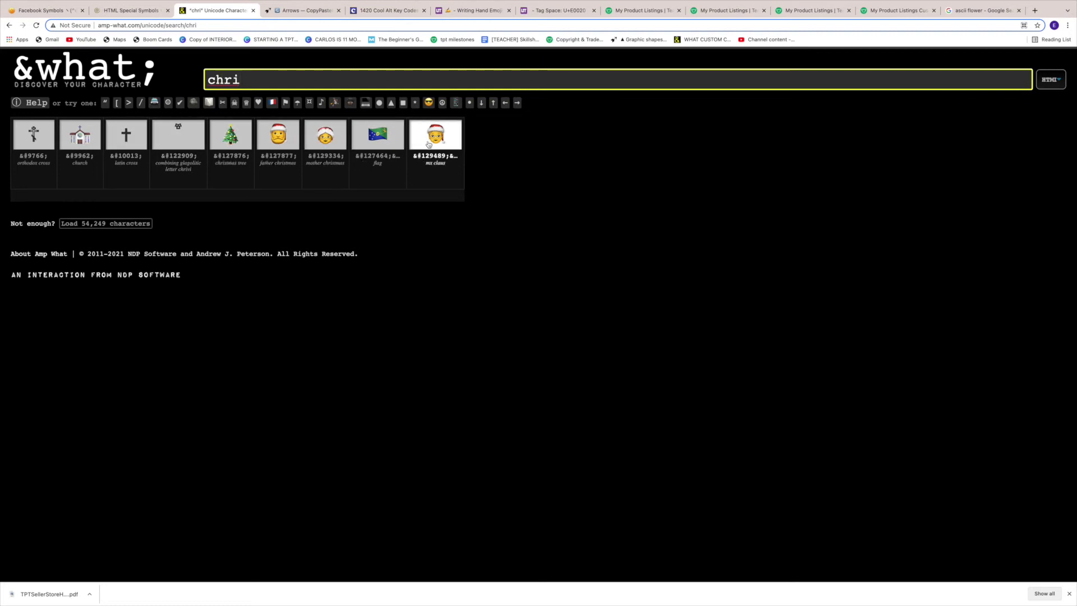
- Clear the search and call up the suggested car, face, computer and telephone character sets one after another
drag(240, 79, 207, 77)
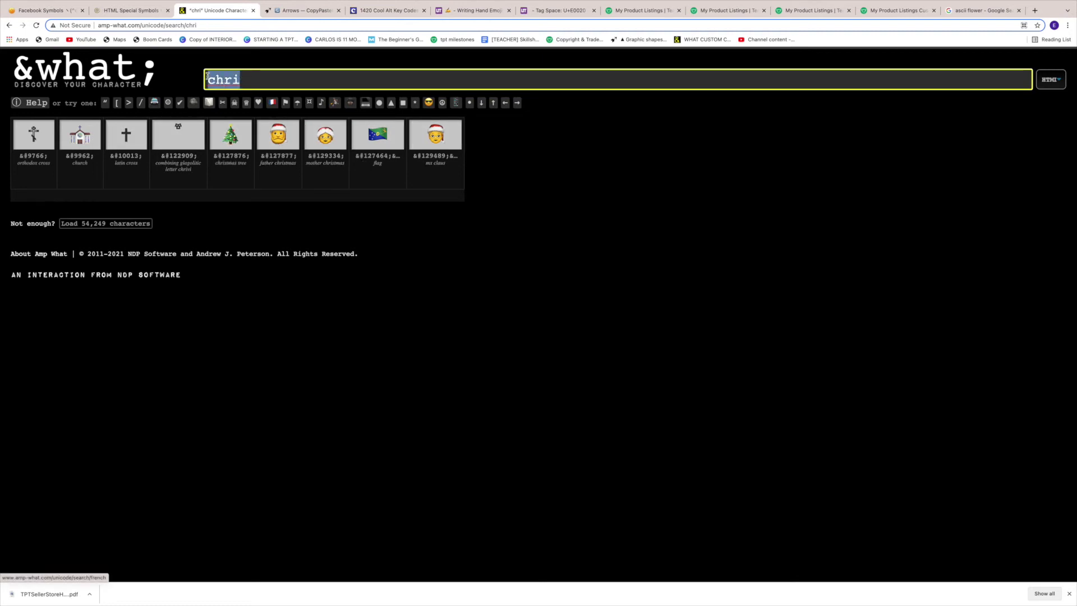
key(BackSpace)
click(155, 103)
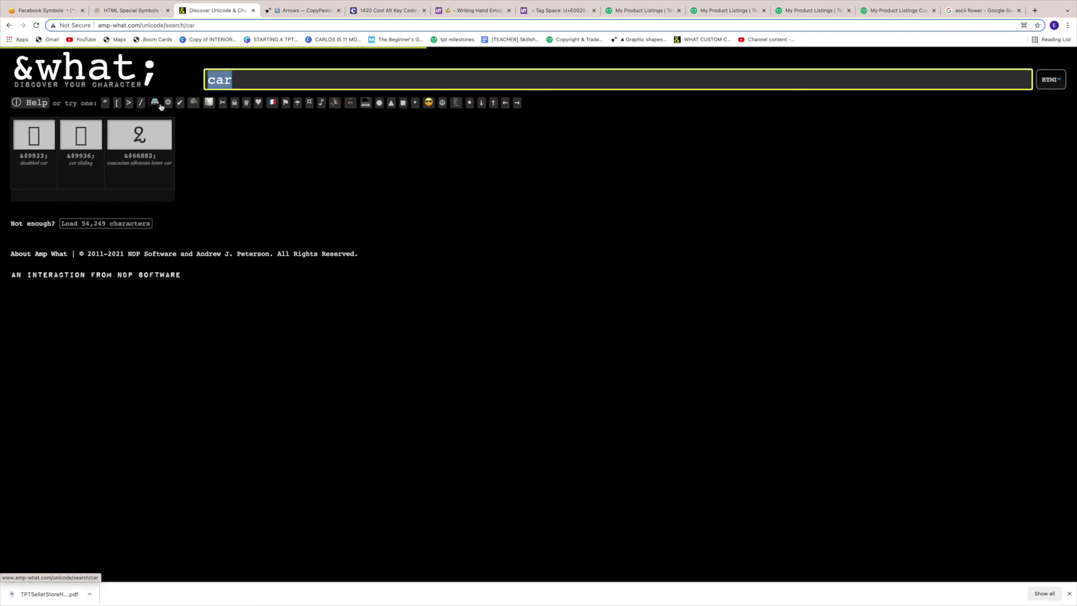
click(168, 104)
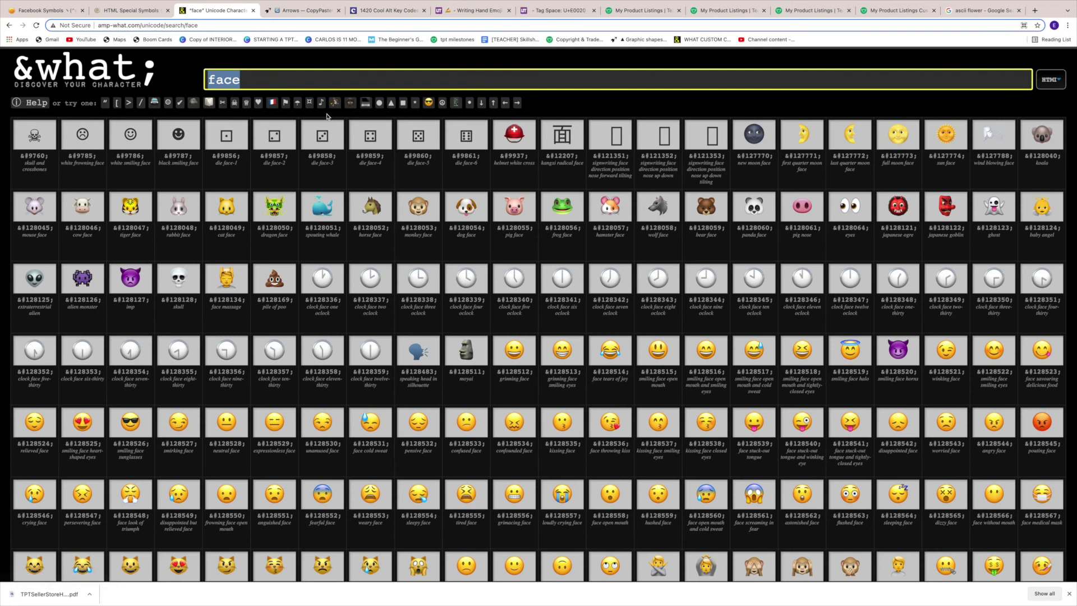
click(365, 104)
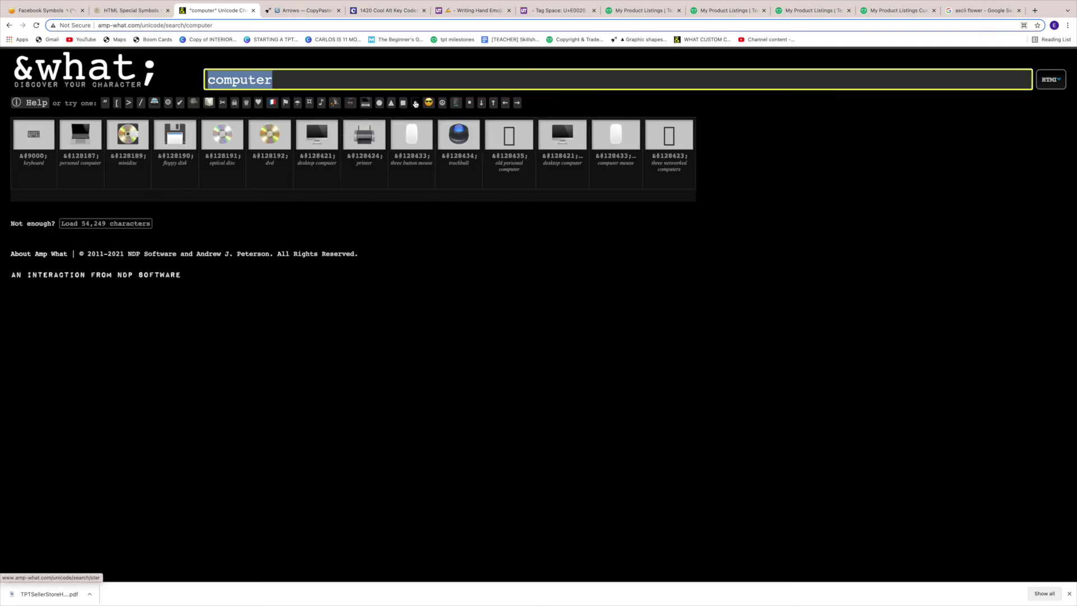
click(458, 103)
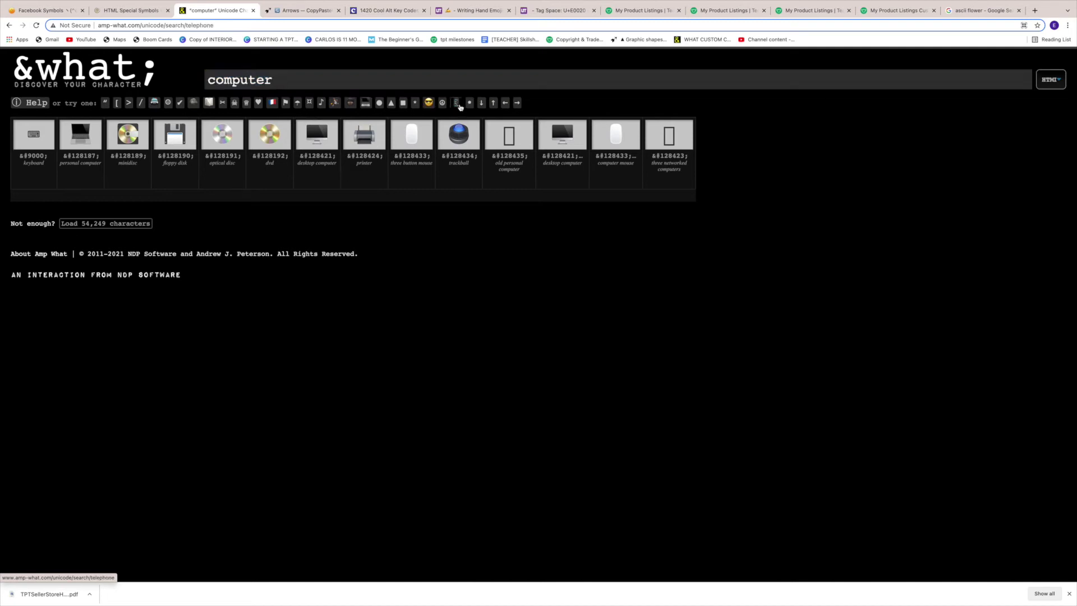
- Search for "writing hand", copy the medium skin tone hand's code &#9997;&#127997; and return to the custom categories page
drag(327, 84, 209, 80)
key(BackSpace)
text(writing hand)
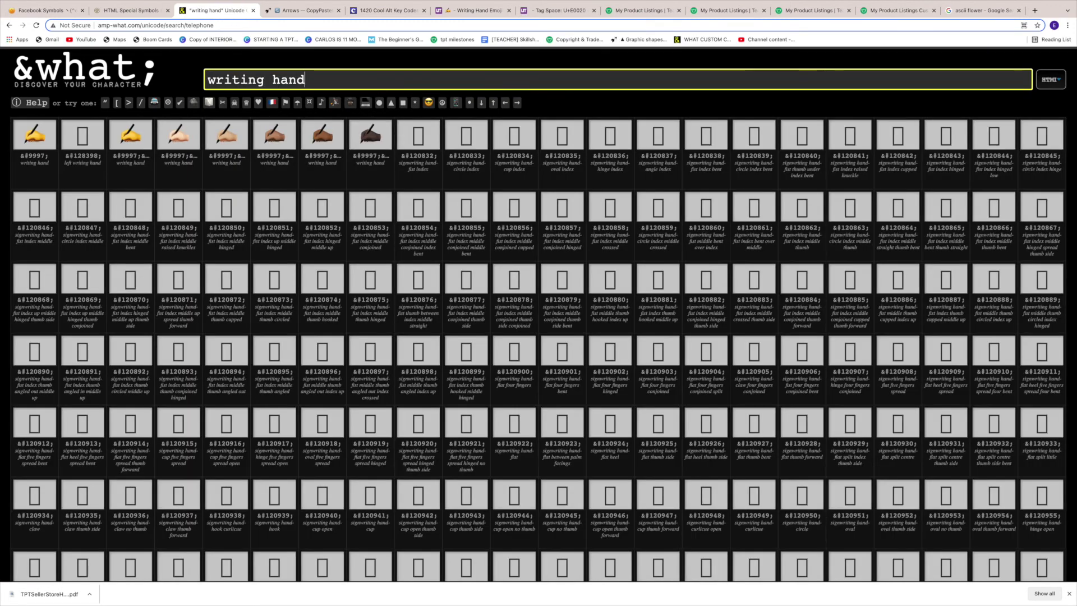
click(286, 167)
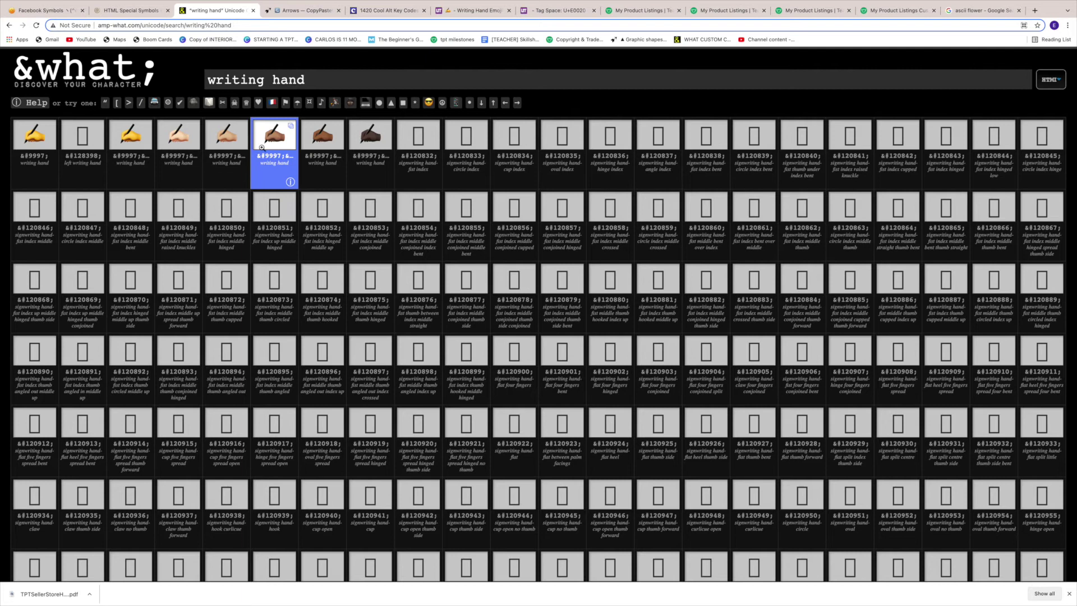
click(279, 163)
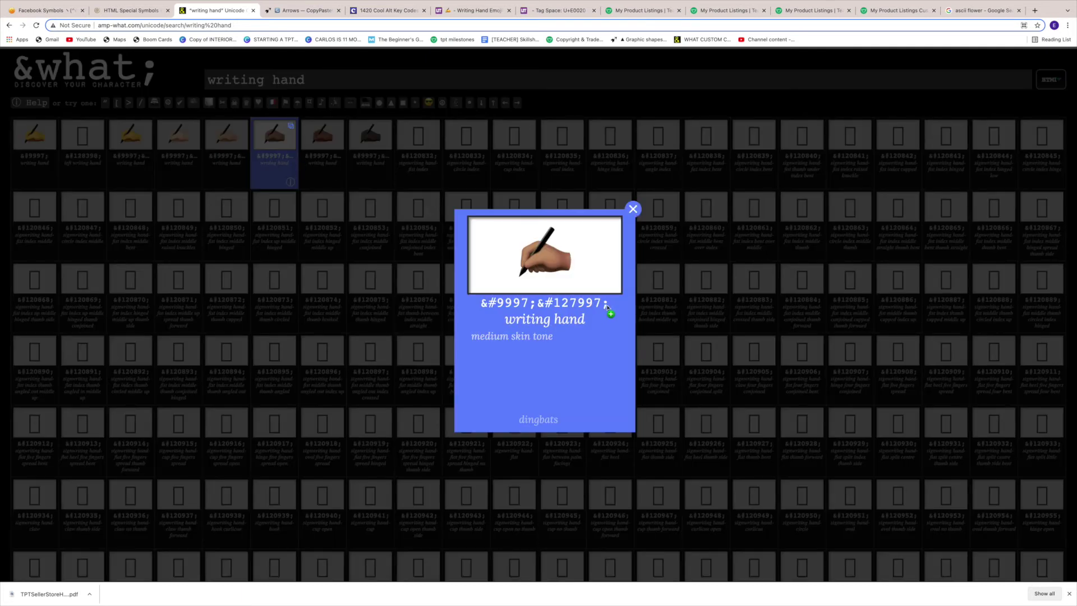
drag(607, 306, 483, 306)
key(super+c)
click(897, 13)
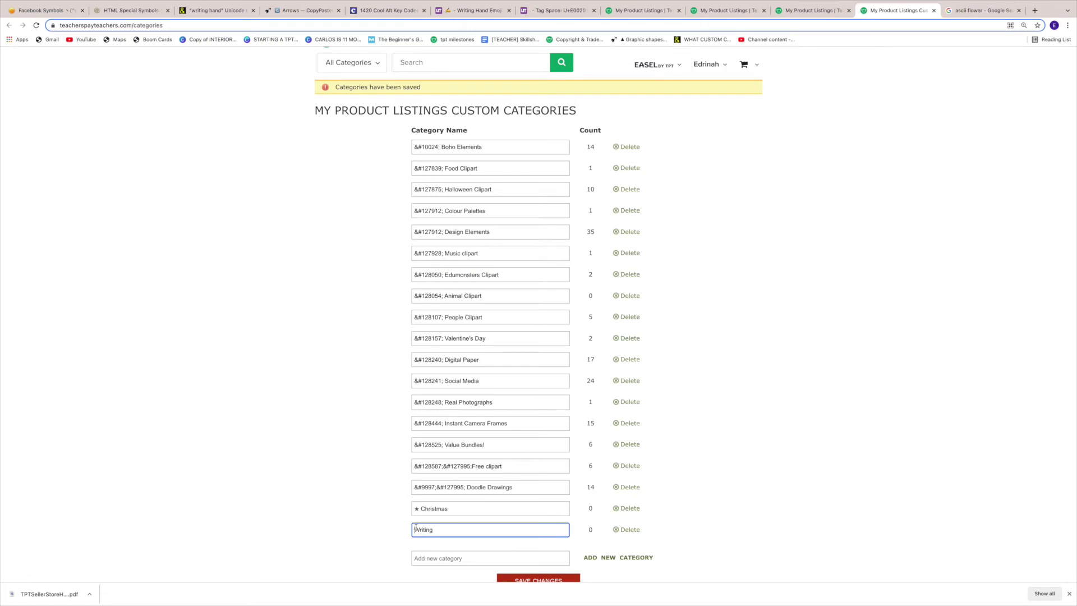
- Insert the copied code &#9997;&#127997; in front of the Writing category name and return to the &what; writing hand results
key(ctrl+v)
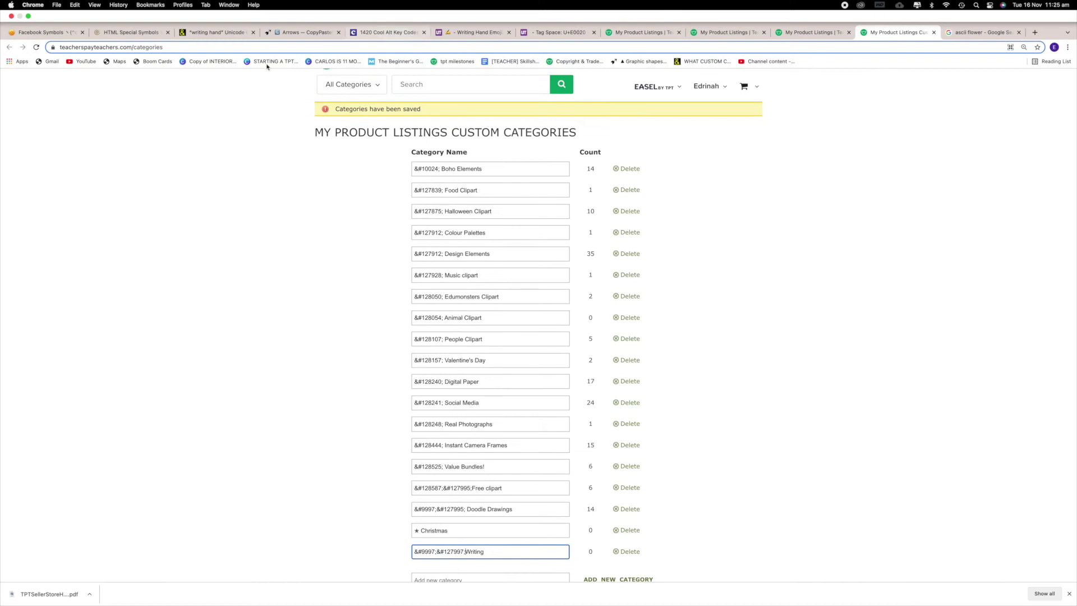
click(231, 36)
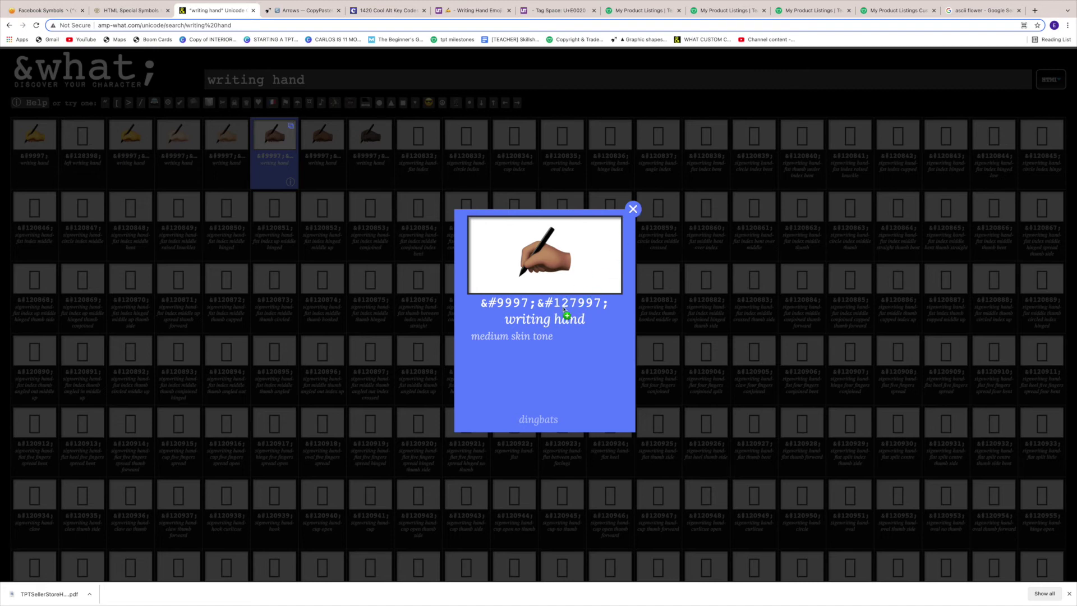
- Compare the details and codes of the medium-dark, default yellow and medium skin tone writing hands
click(635, 209)
click(324, 139)
click(338, 181)
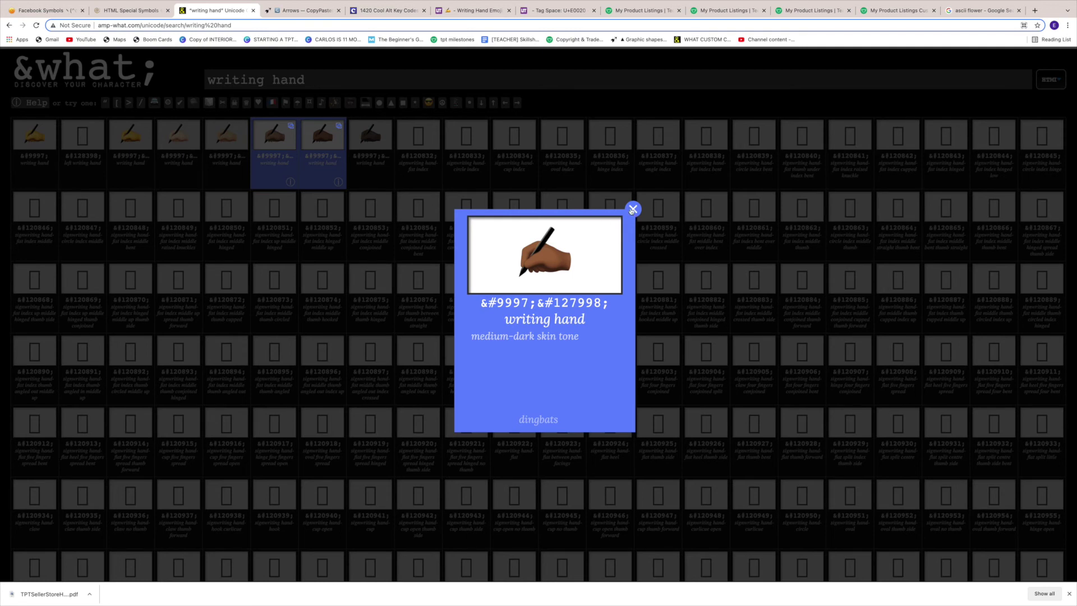
click(632, 209)
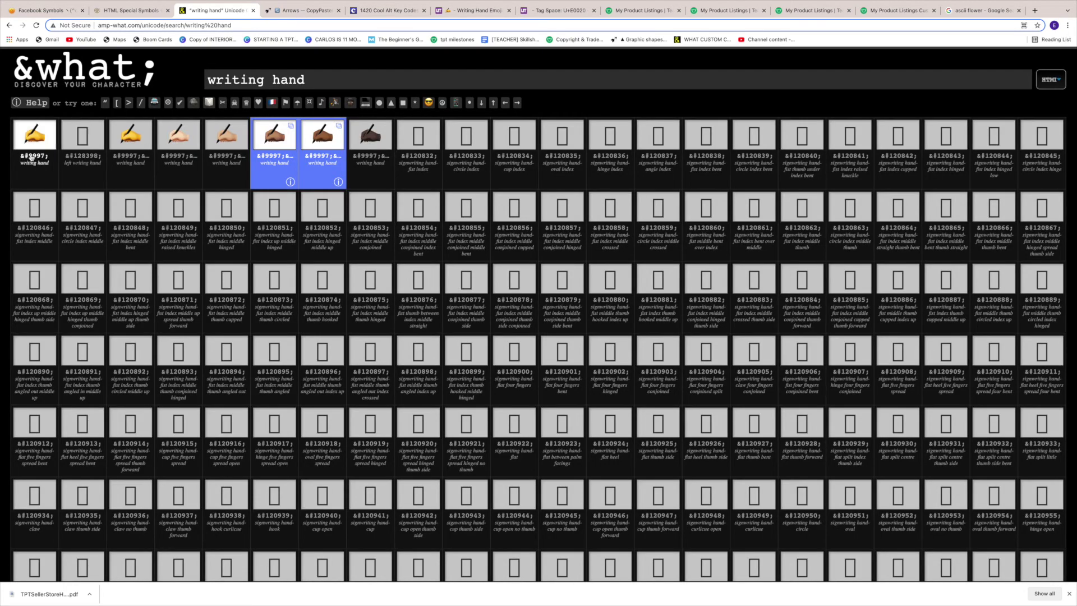
click(50, 182)
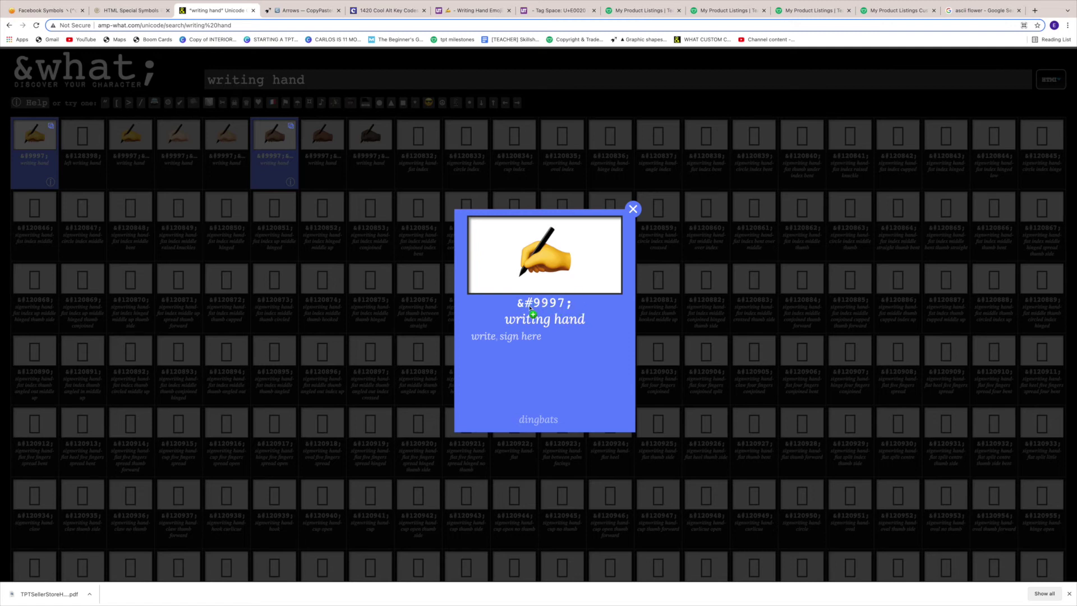
click(290, 175)
click(293, 185)
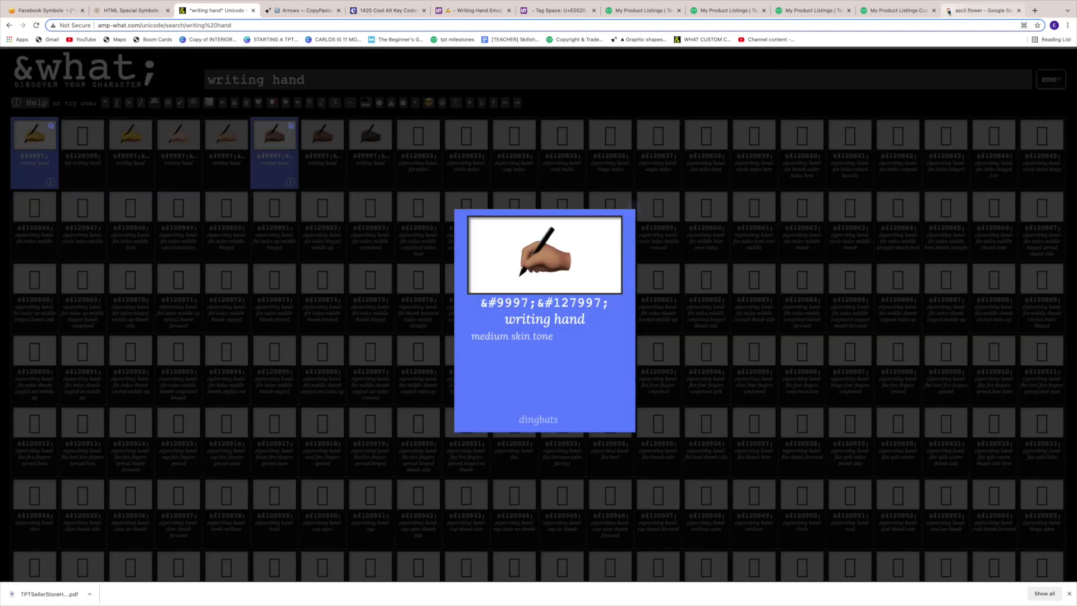
- Save the changes on the custom categories page and bring up the full category list in the product listings
click(909, 13)
scroll(529, 468, down, 1)
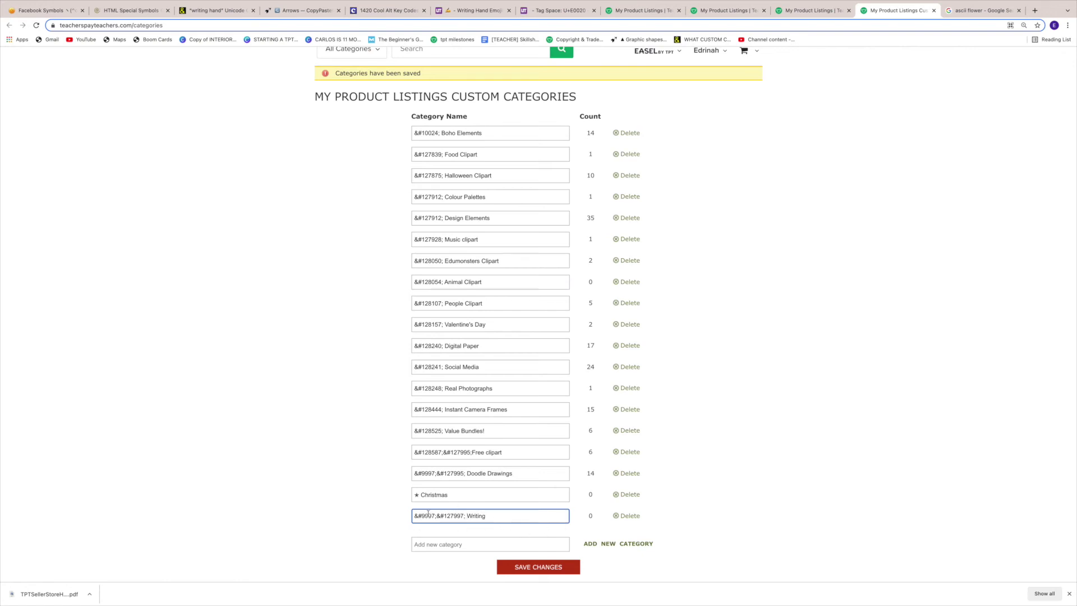
click(540, 567)
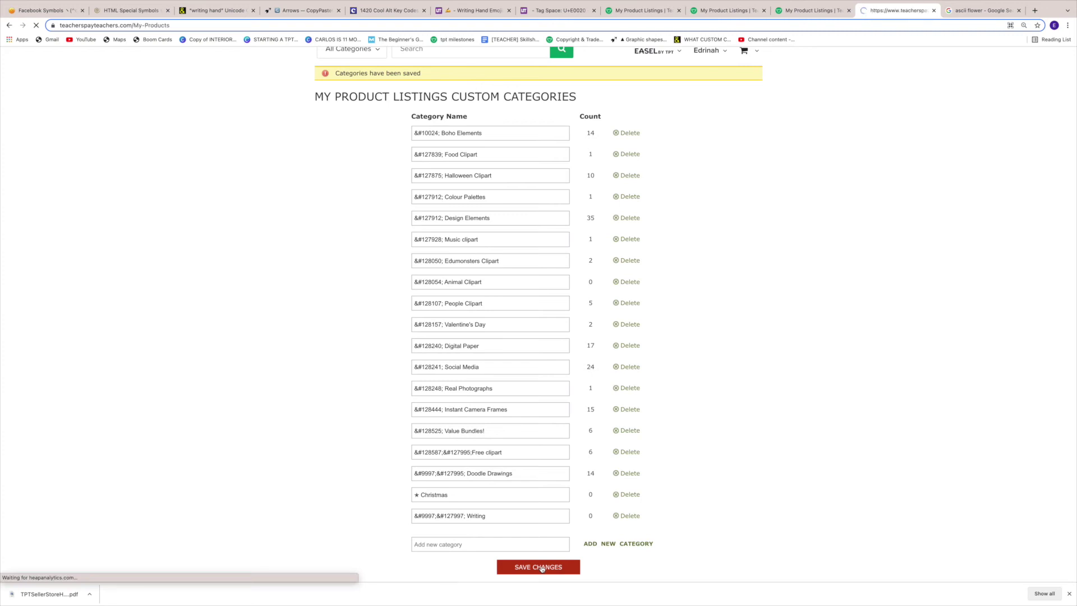
click(370, 348)
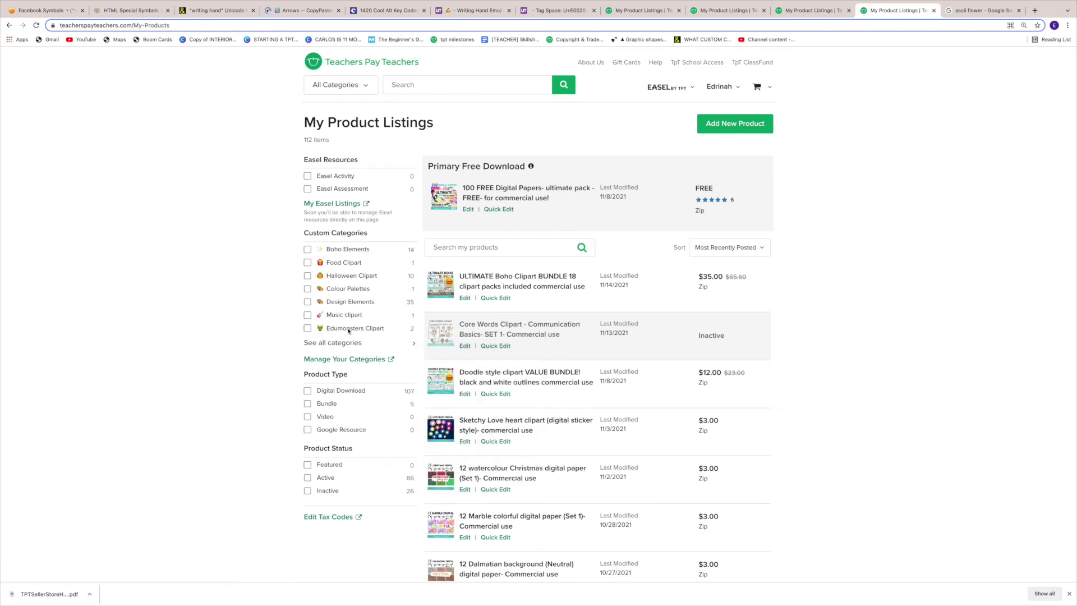
mouse_move(374, 343)
- Reopen category management, append a long line of underscores to the Christmas category name and save the changes
click(351, 360)
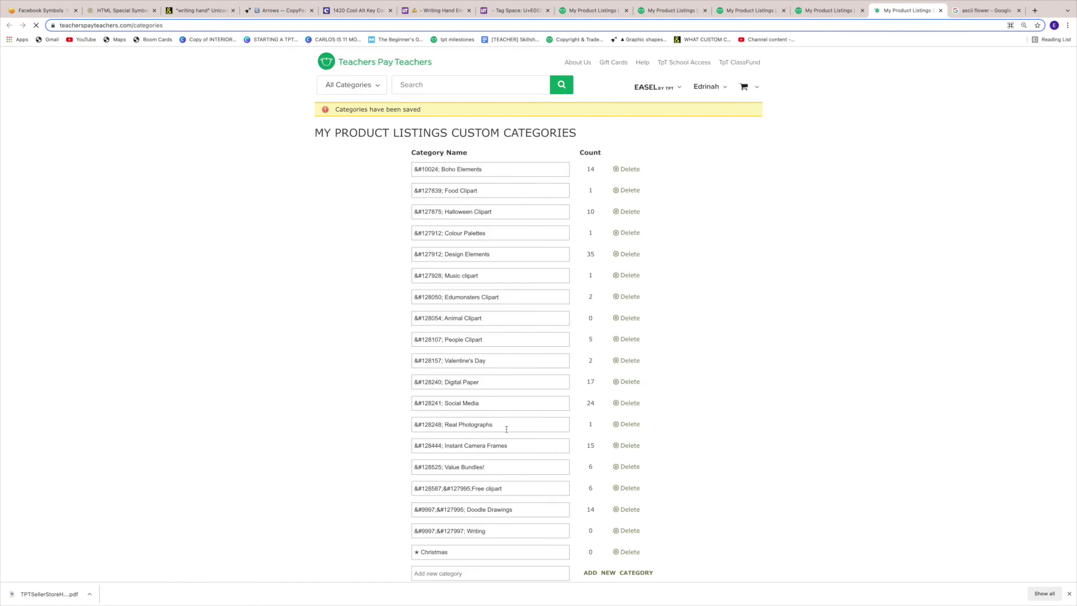
scroll(504, 448, down, 1)
click(502, 517)
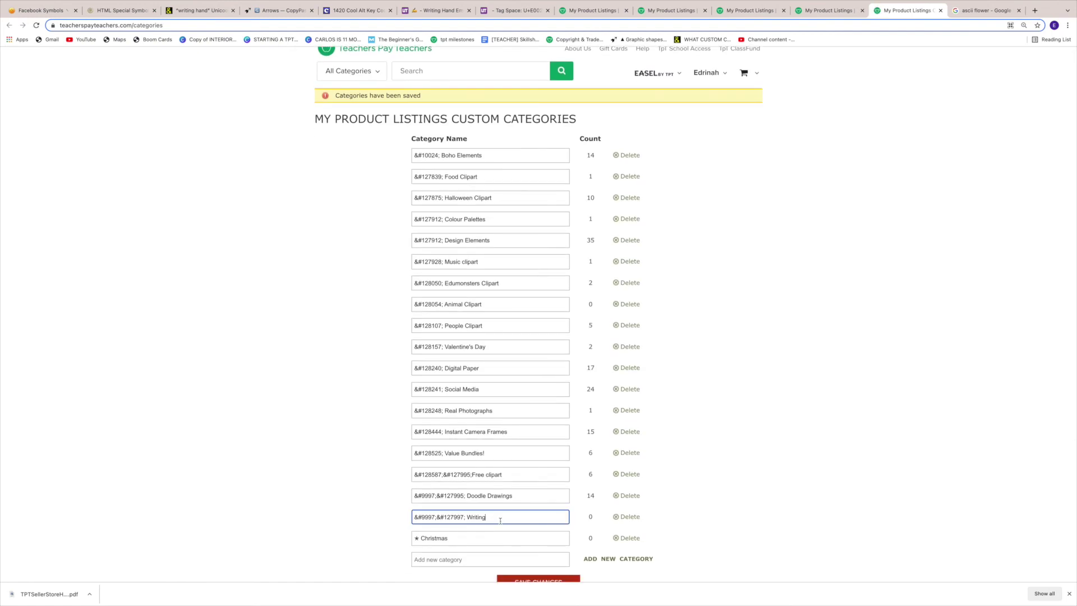
click(458, 540)
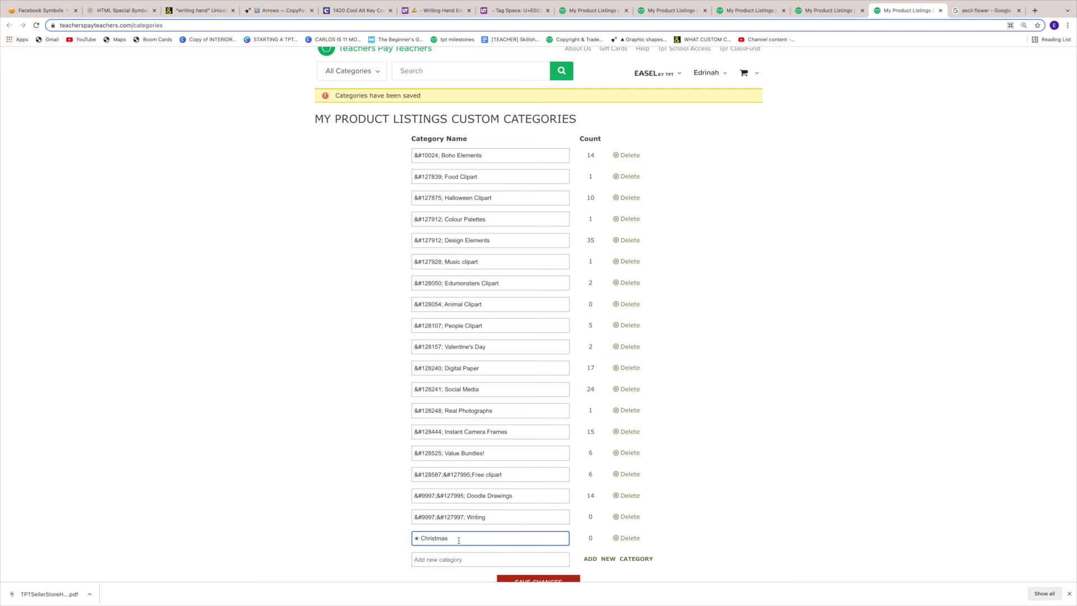
text(___________________________________)
scroll(483, 551, down, 1)
scroll(488, 561, down, 1)
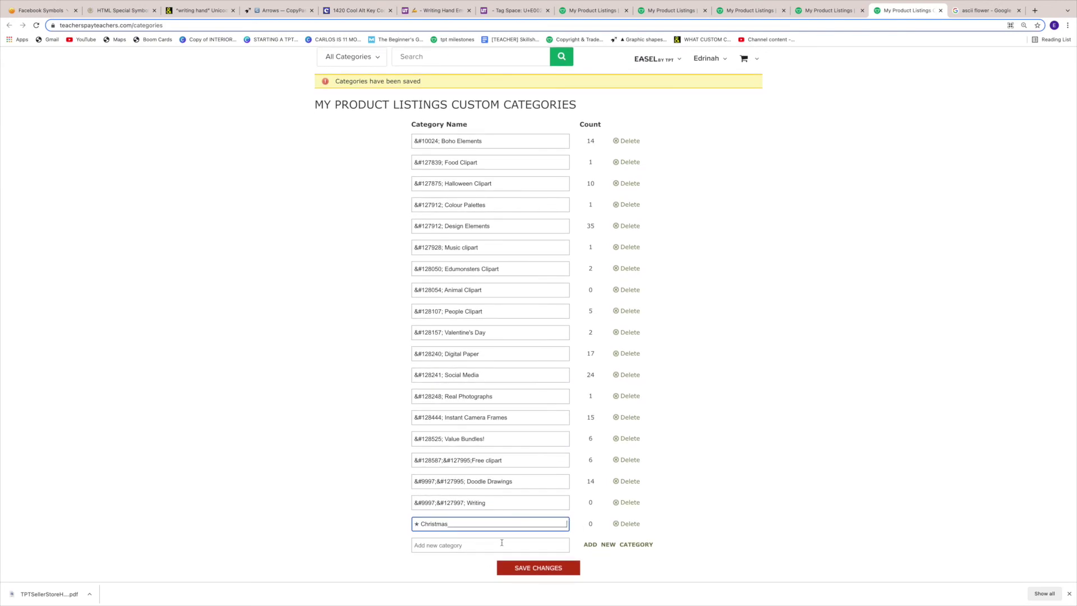
click(541, 568)
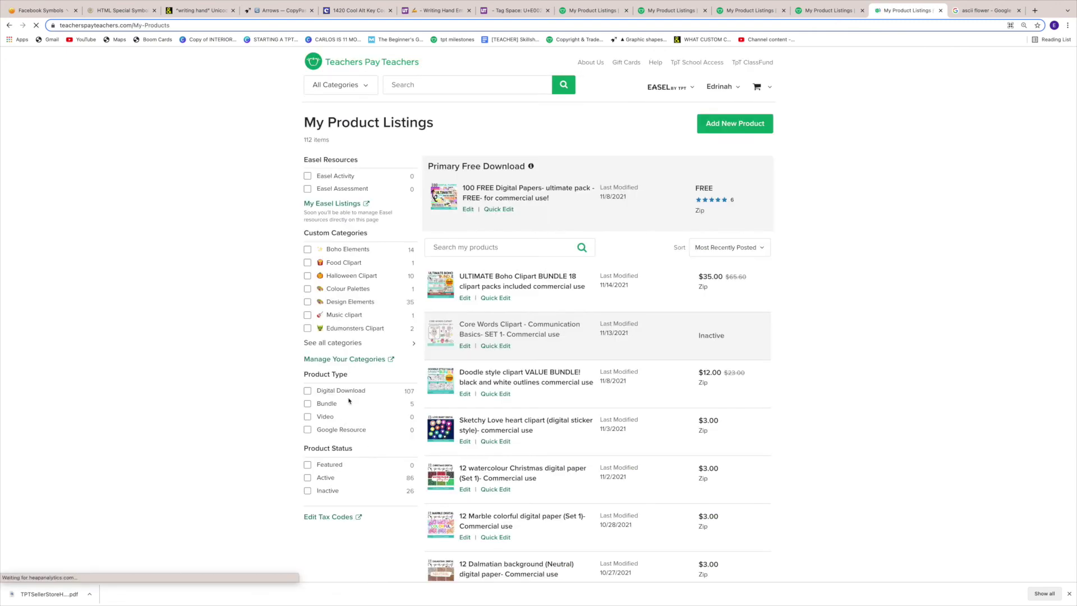
- Check the custom categories on the public store page, and return to the full category list in the product listings
mouse_move(369, 347)
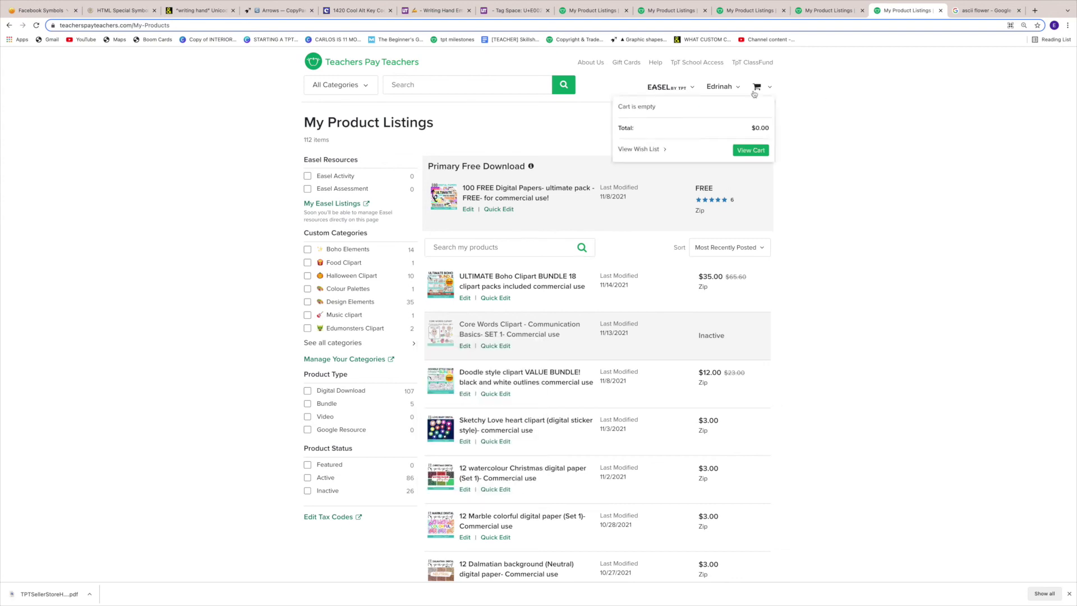
mouse_move(721, 88)
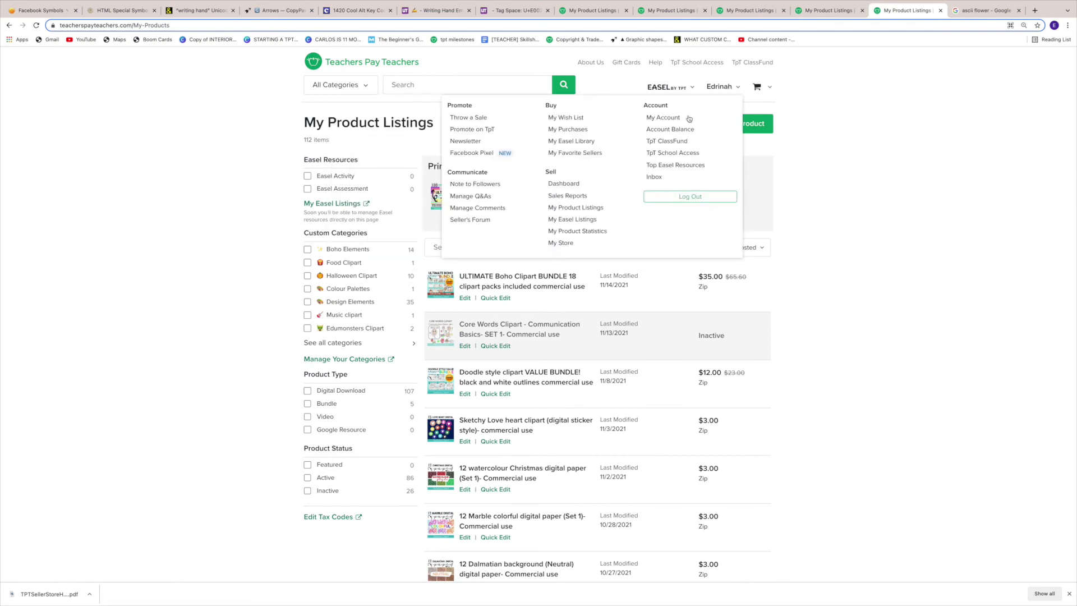
click(572, 248)
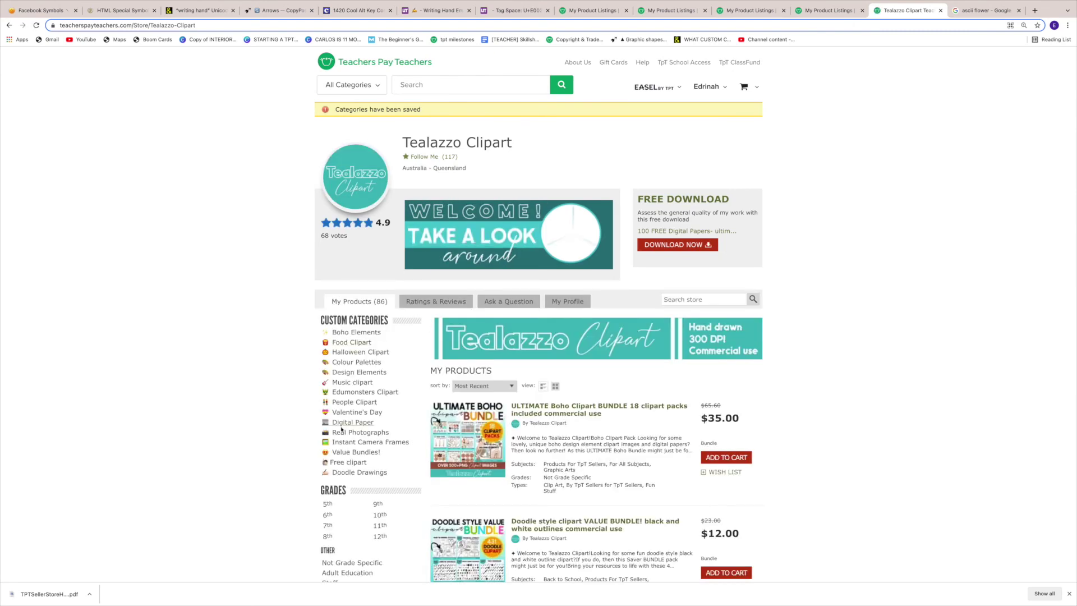
mouse_move(708, 87)
click(562, 209)
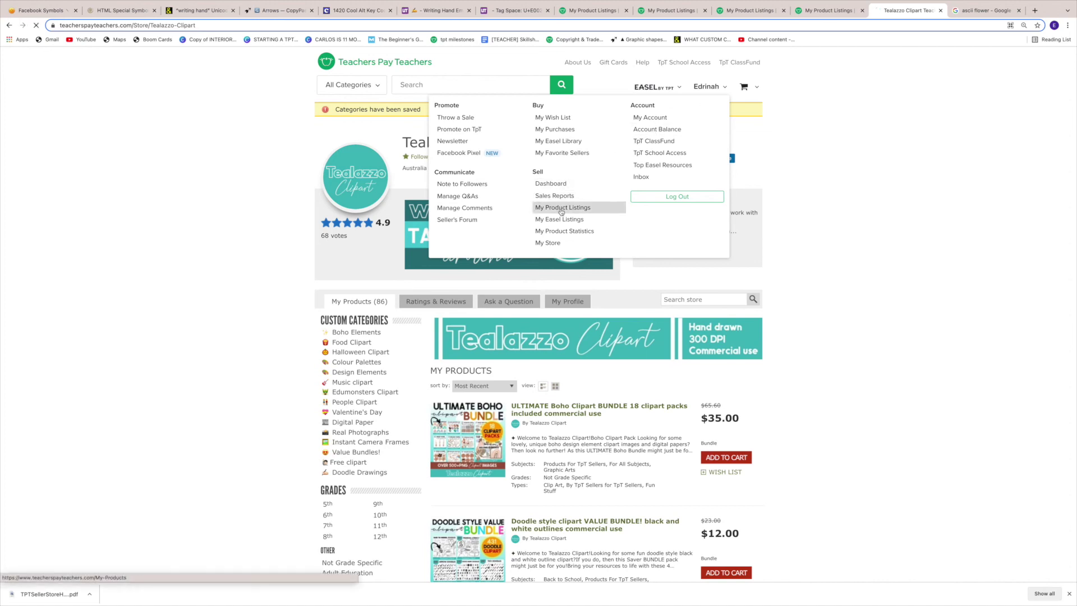
click(353, 343)
mouse_move(381, 342)
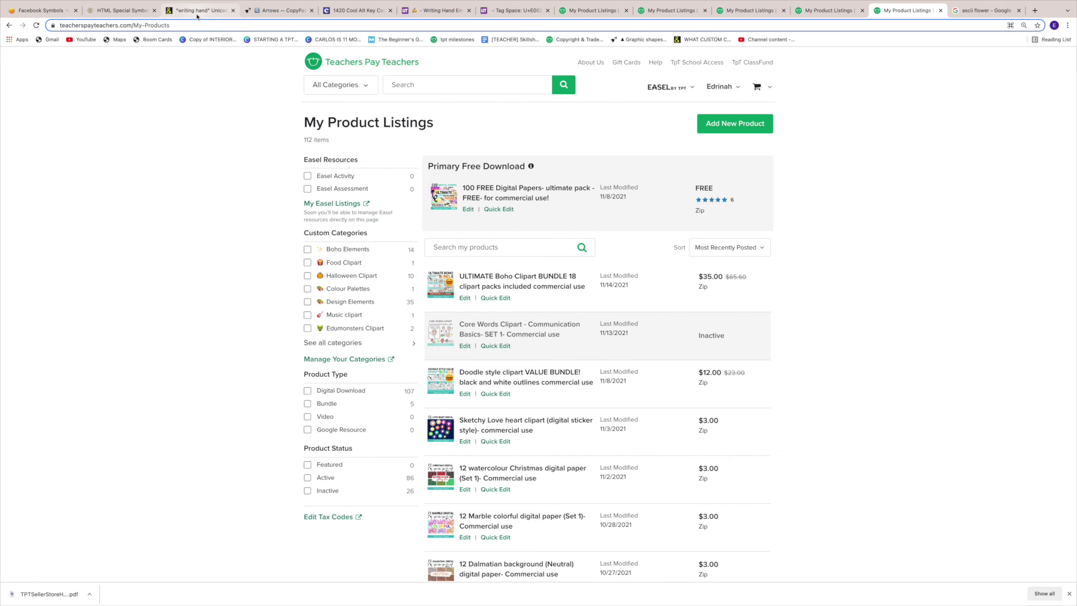
- Switch to the Unicode Character Table site, open its full emoji list and look through the face emojis
click(428, 33)
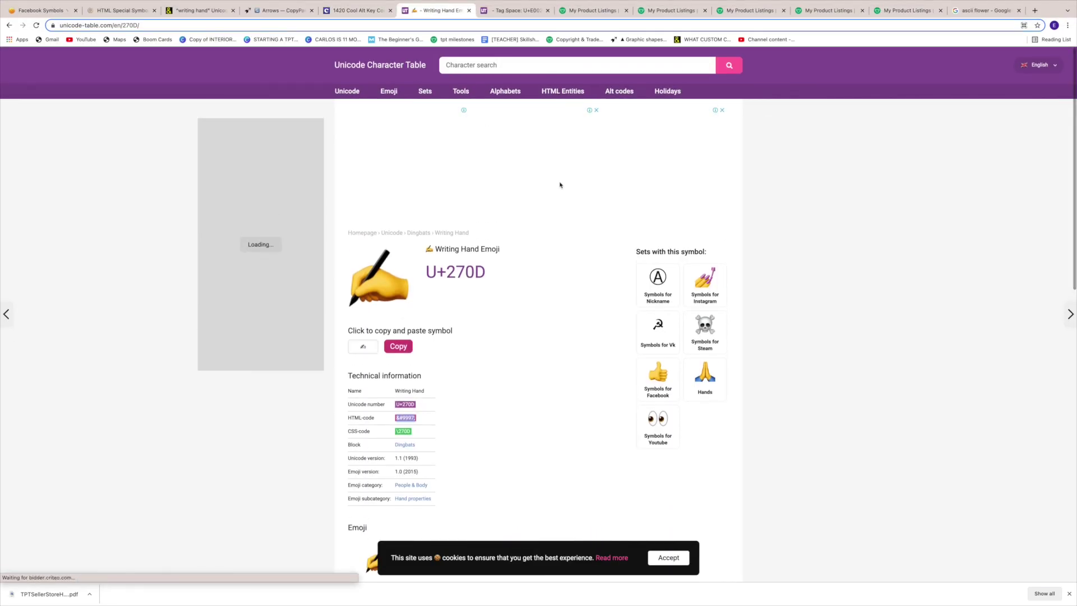
click(402, 67)
click(391, 92)
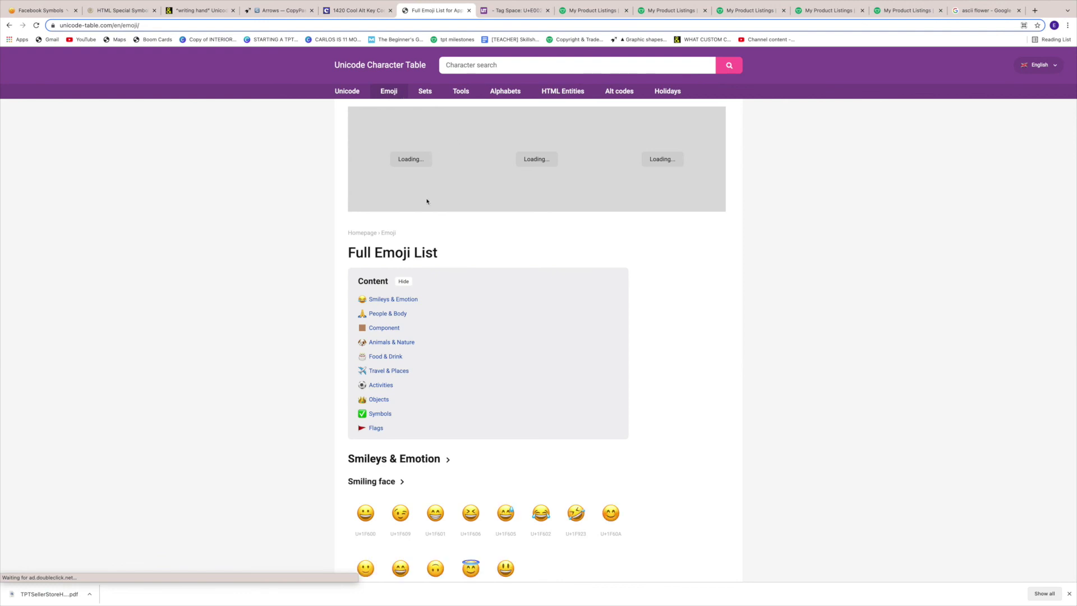
scroll(471, 255, down, 6)
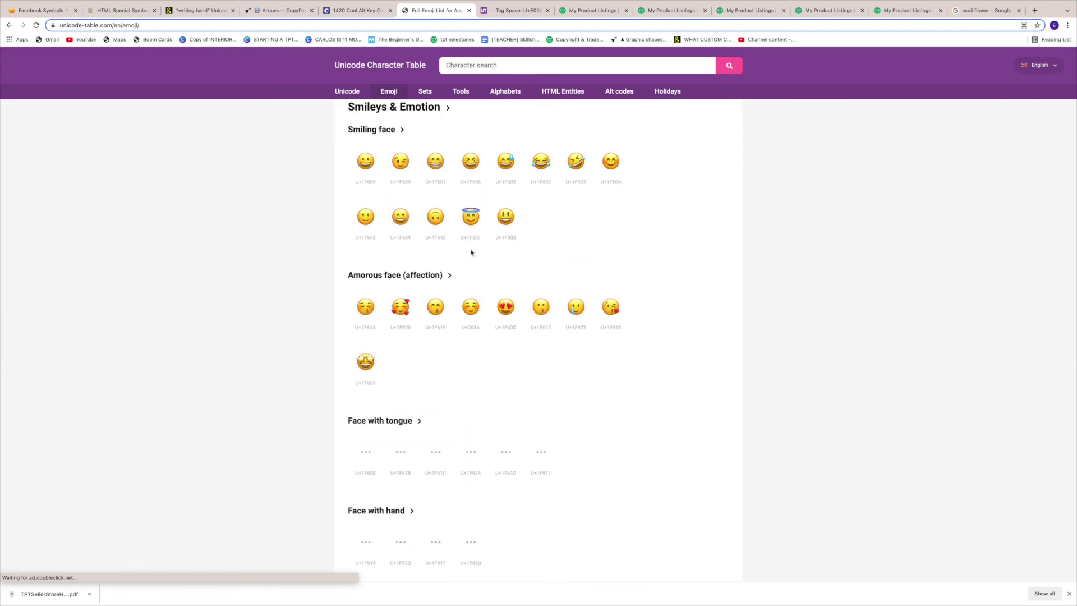
scroll(471, 252, down, 9)
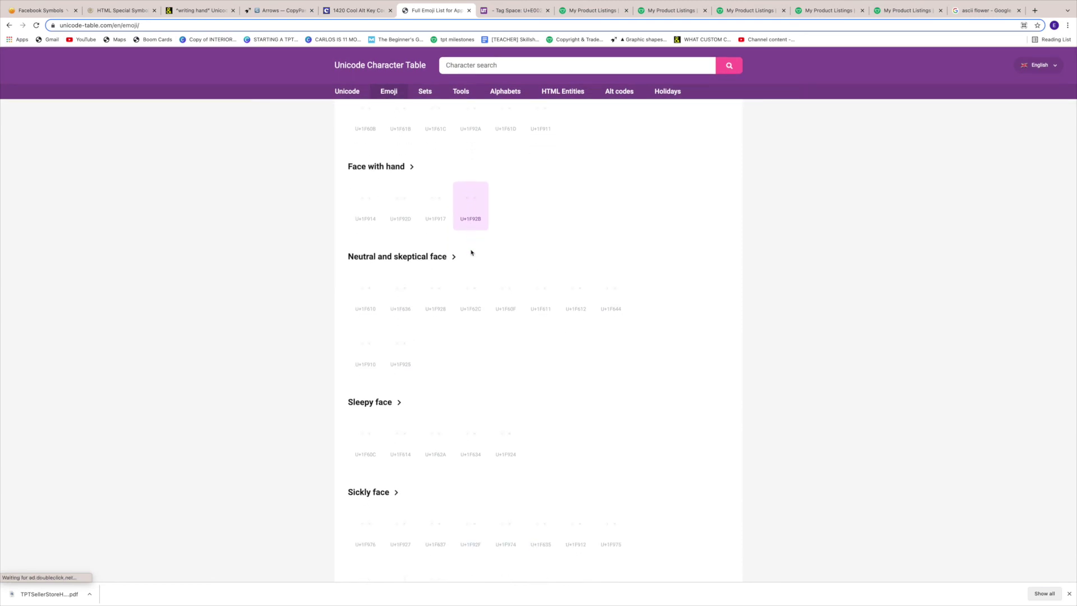
scroll(471, 253, down, 5)
scroll(471, 253, up, 4)
scroll(471, 252, up, 2)
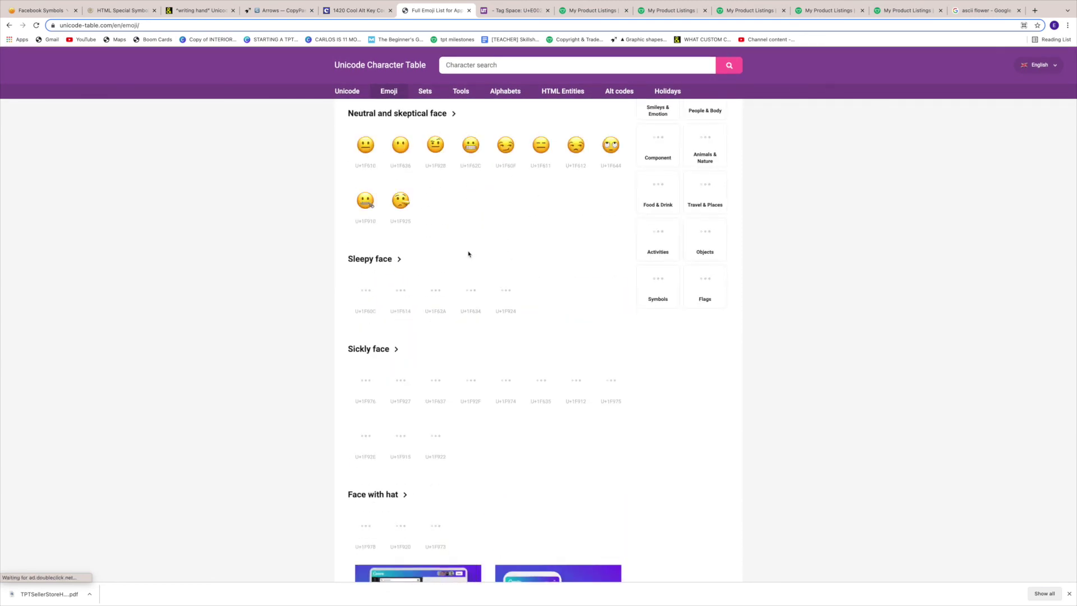
scroll(468, 254, up, 5)
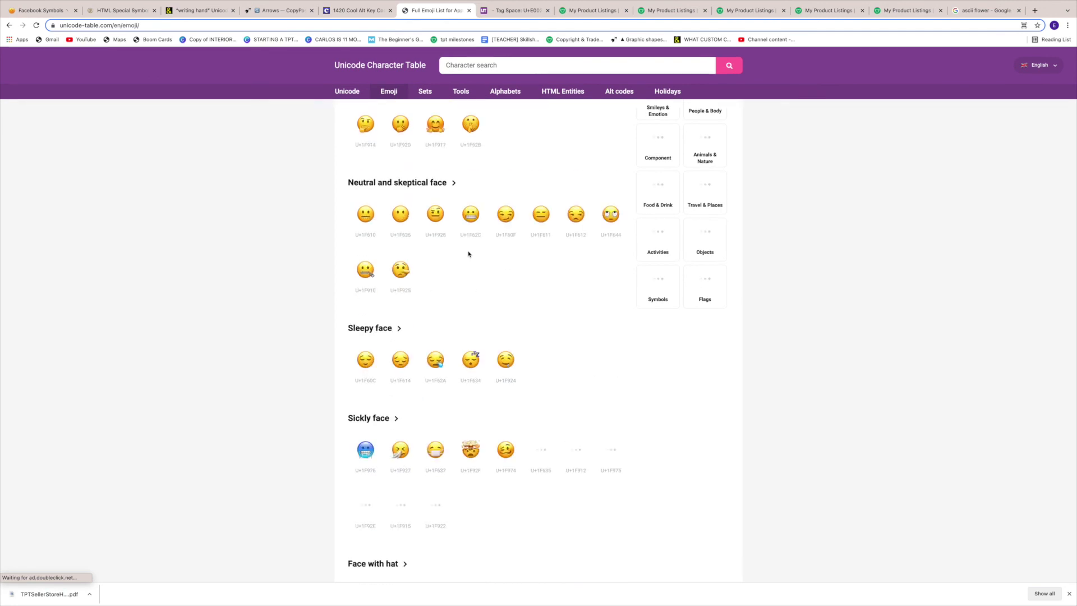
click(469, 254)
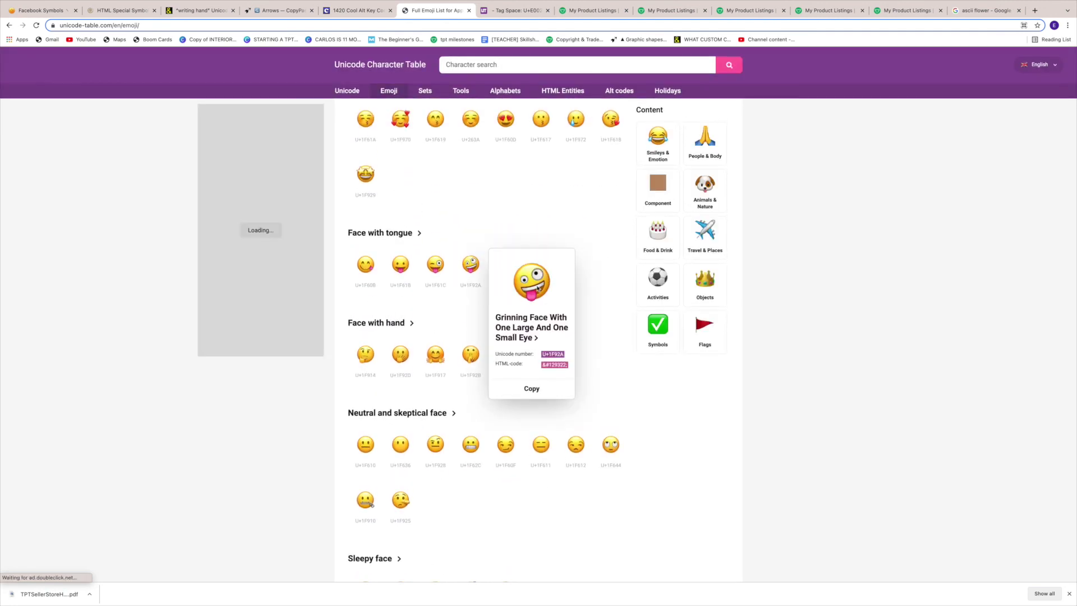
click(404, 240)
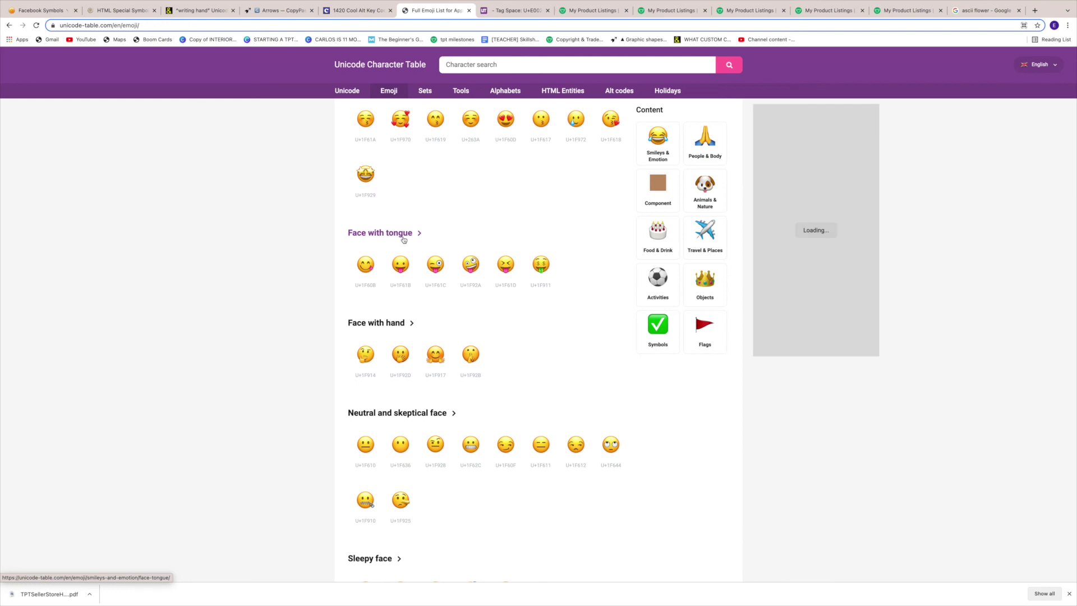
scroll(481, 236, up, 9)
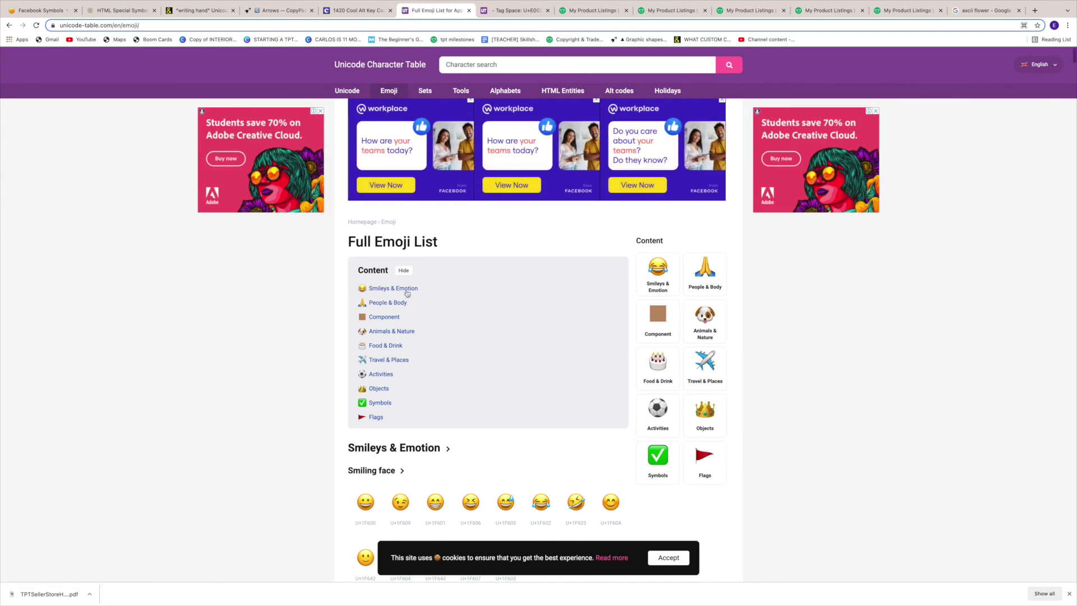
- Open the crown emoji from the Objects section of the emoji list and copy its HTML code &#128081;
click(379, 388)
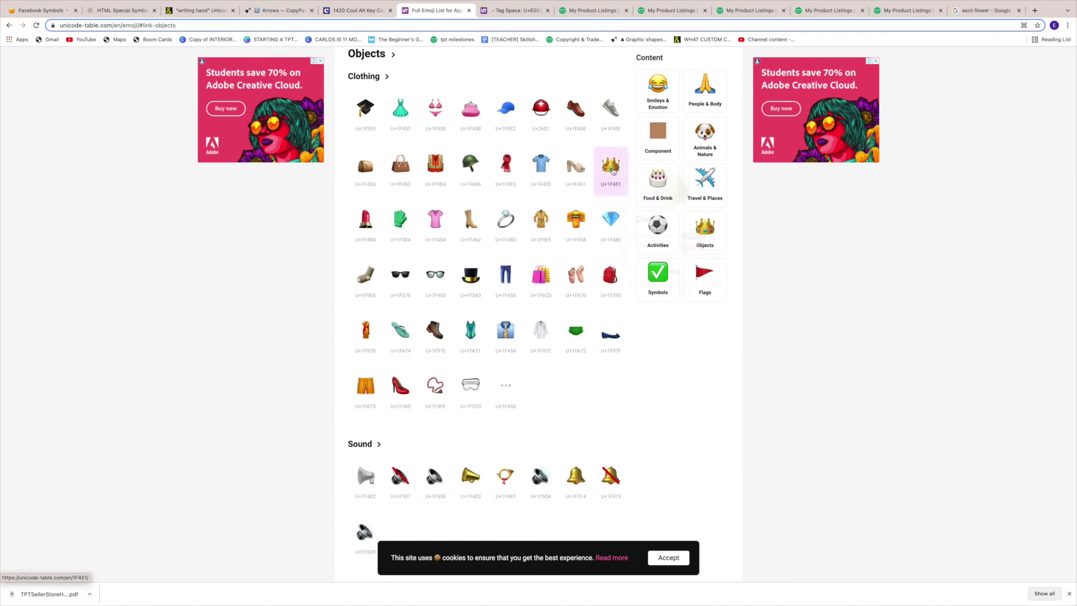
click(613, 173)
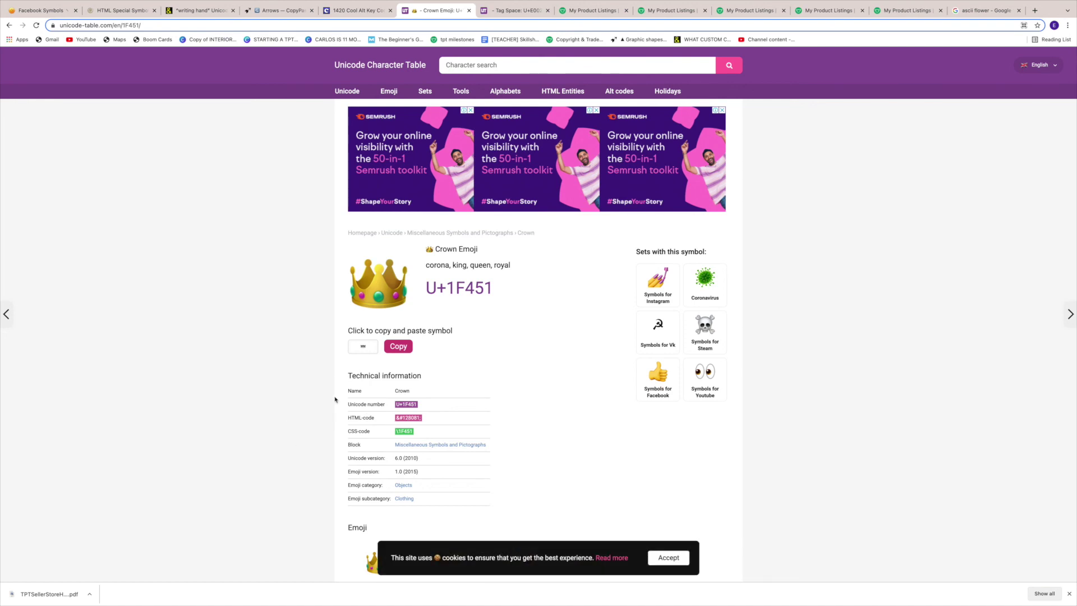
drag(423, 419, 396, 419)
click(445, 425)
drag(430, 421, 379, 422)
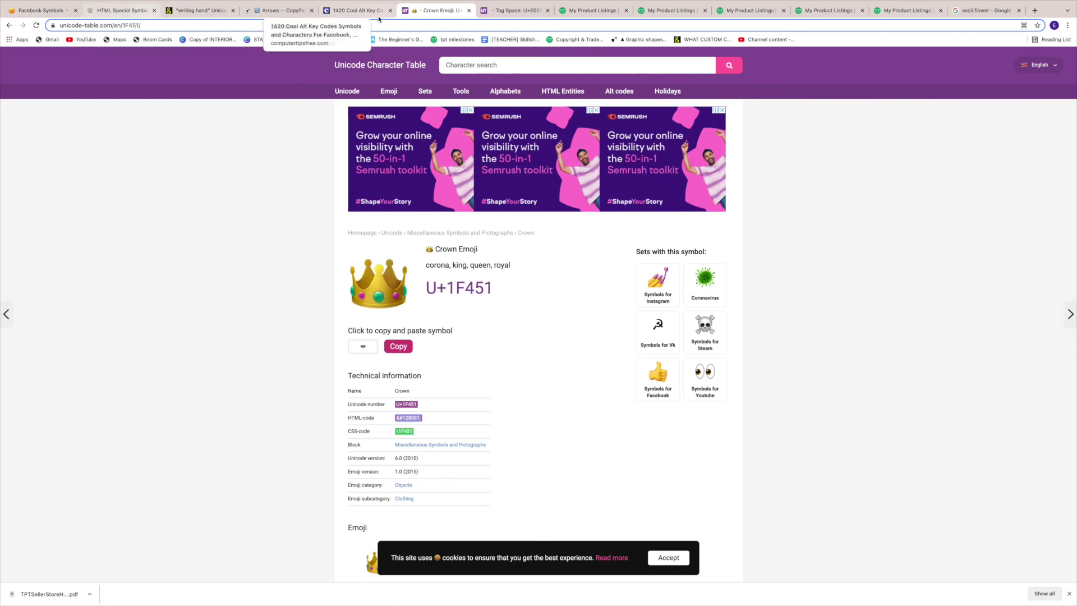
- Switch to the Teachers Pay Teachers product listings, add and save a custom category named &#128081;Queen, and check it in the full category list
click(909, 10)
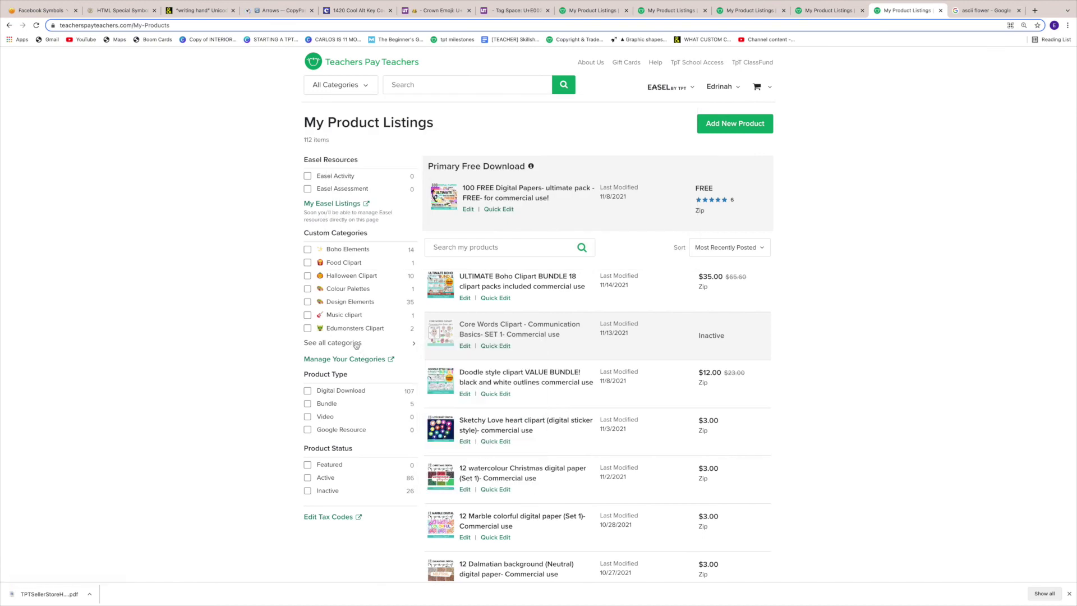
click(375, 360)
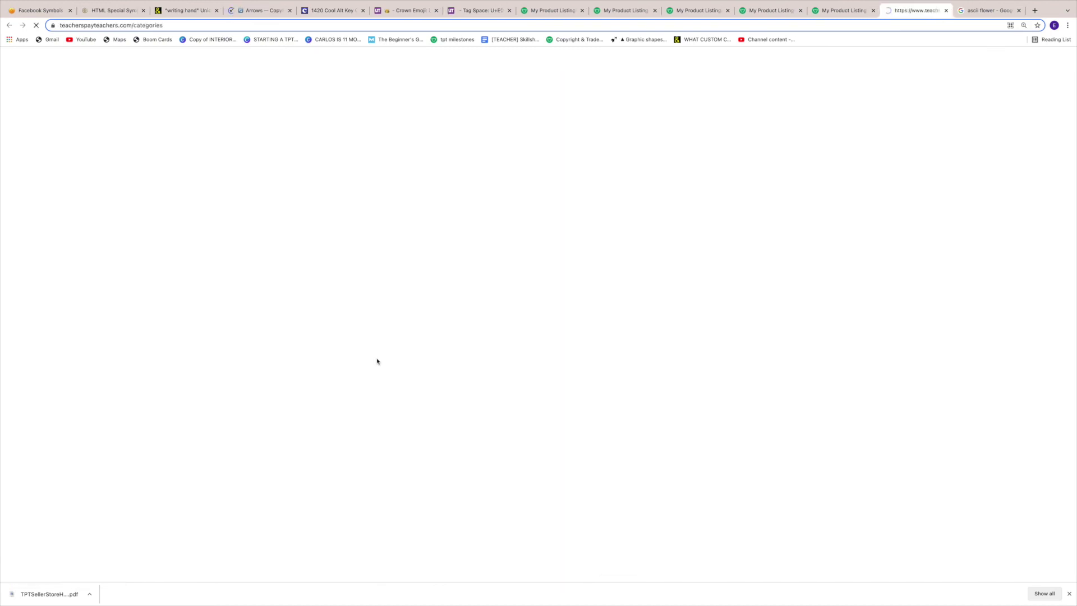
scroll(494, 402, down, 2)
click(442, 492)
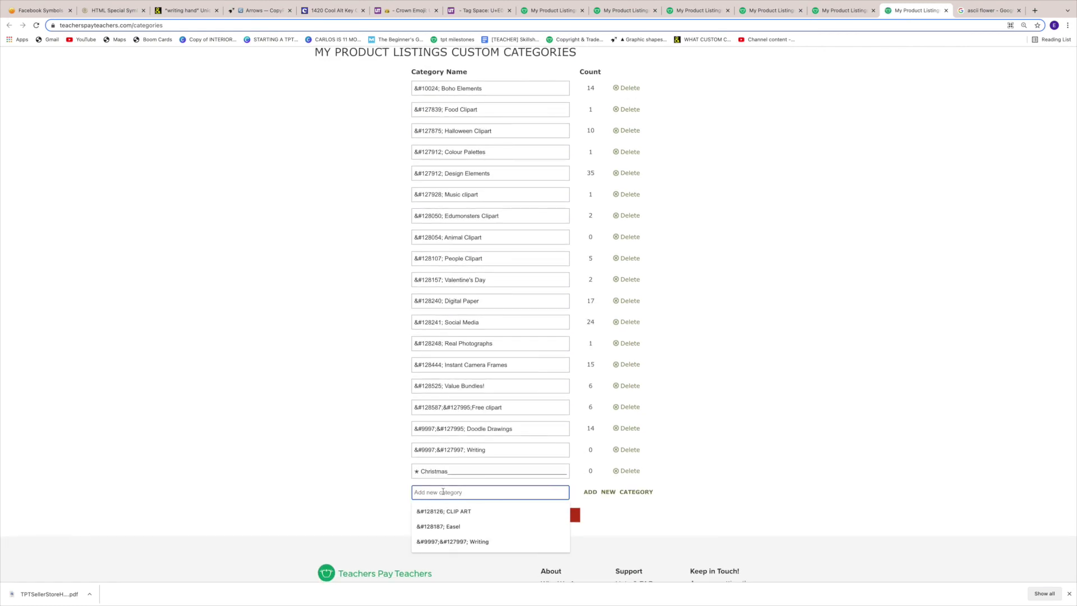
text(Q)
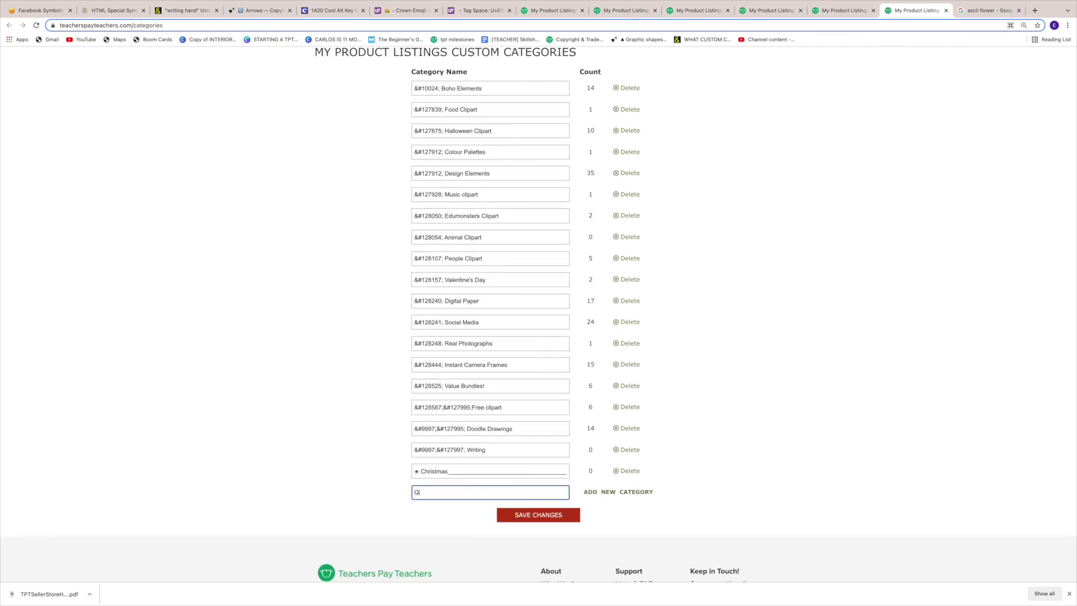
text(ueen)
text(&#128081;)
drag(429, 493, 395, 492)
key(BackSpace)
click(600, 492)
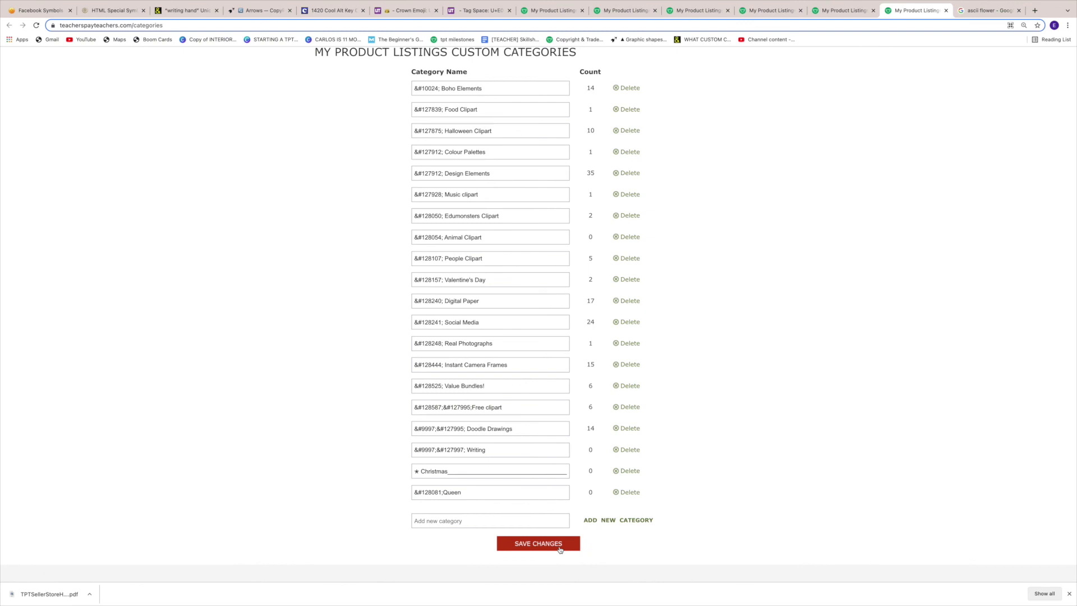
click(559, 548)
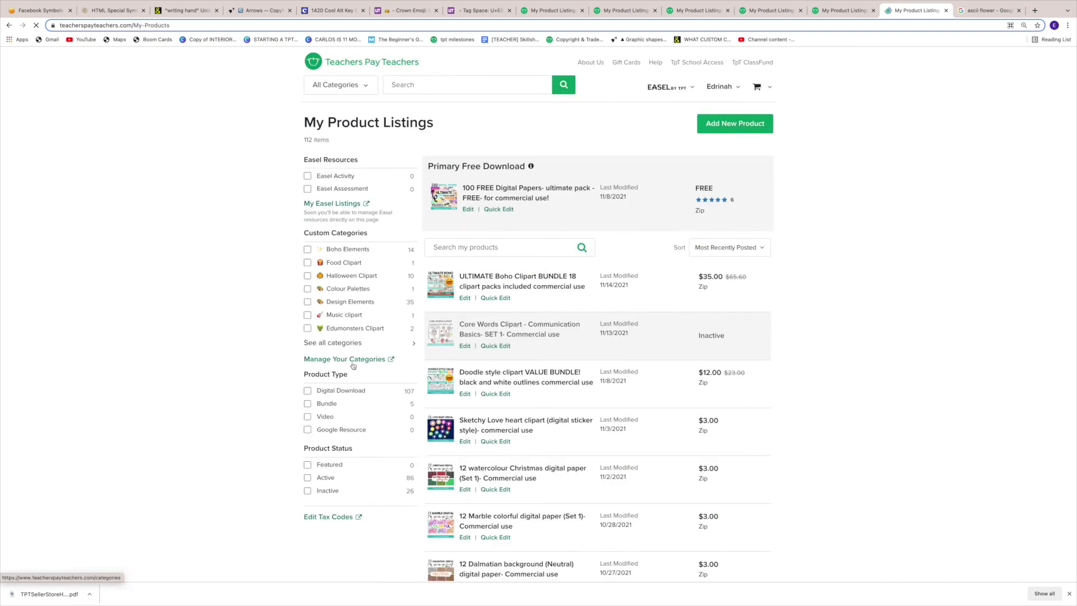
click(329, 342)
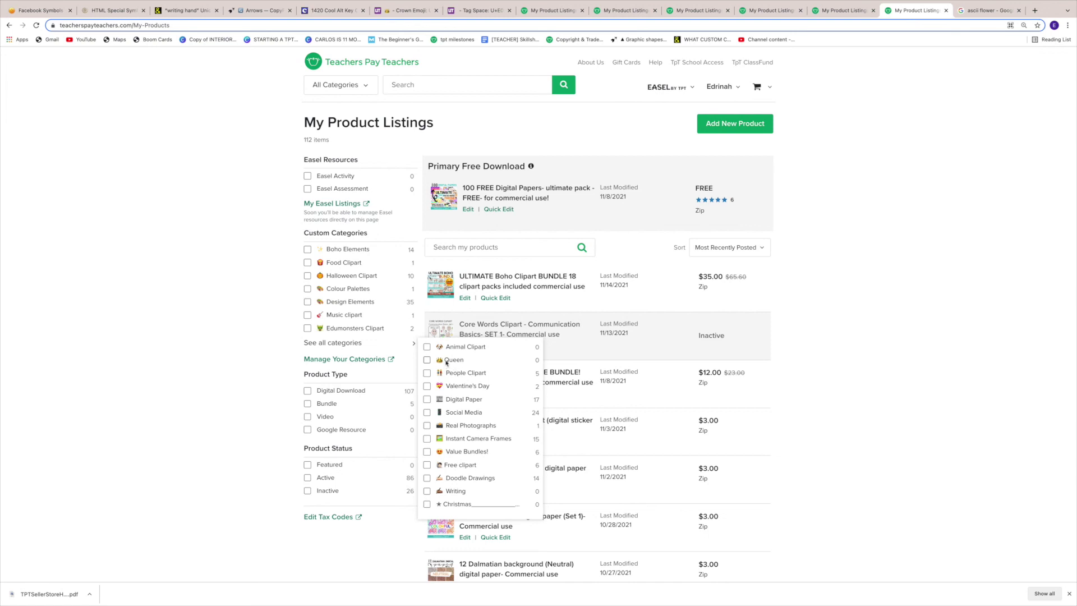
- Insert a space between the crown code and Queen in the category name, save the changes and recheck the full category list
click(363, 359)
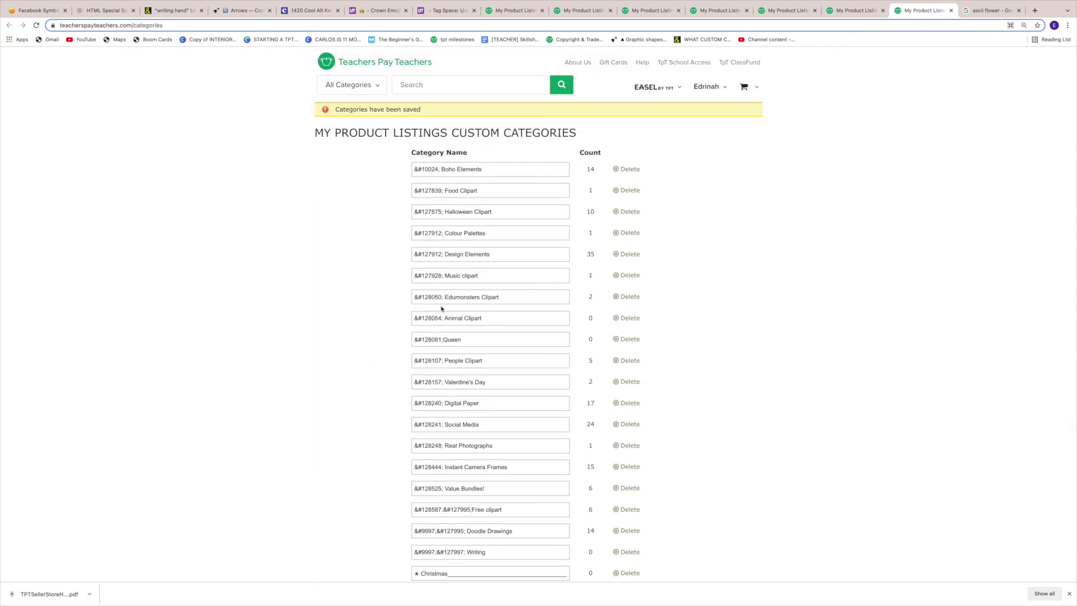
click(443, 339)
scroll(627, 435, down, 3)
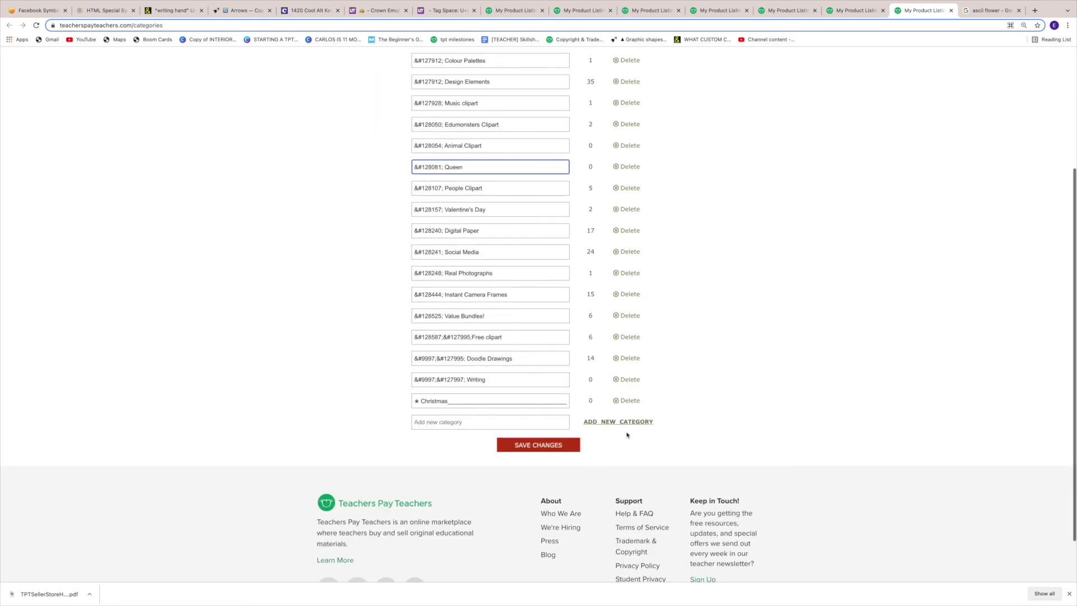
click(550, 453)
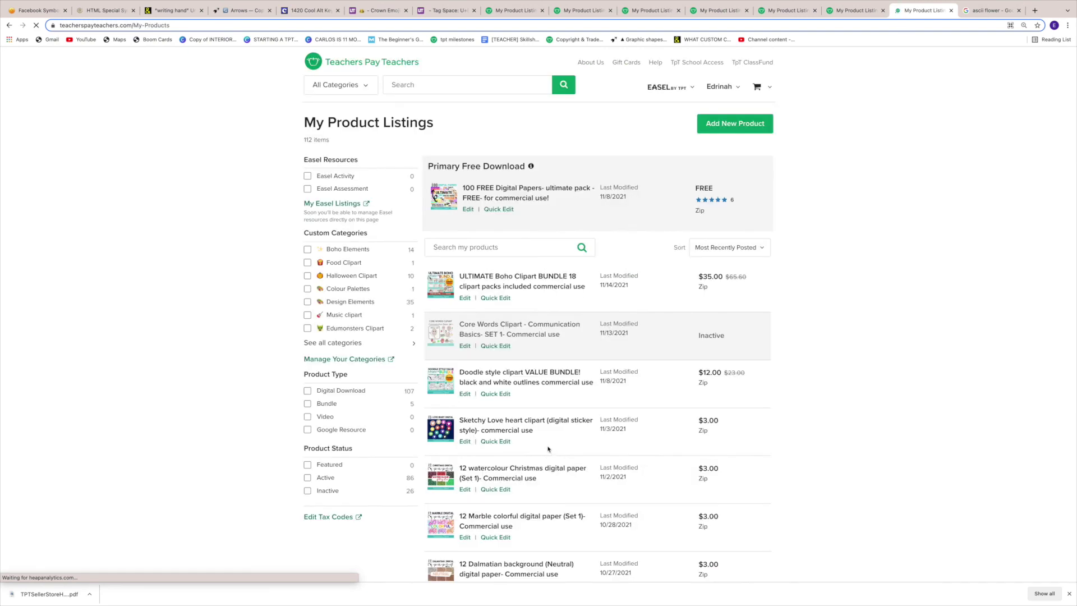
click(356, 347)
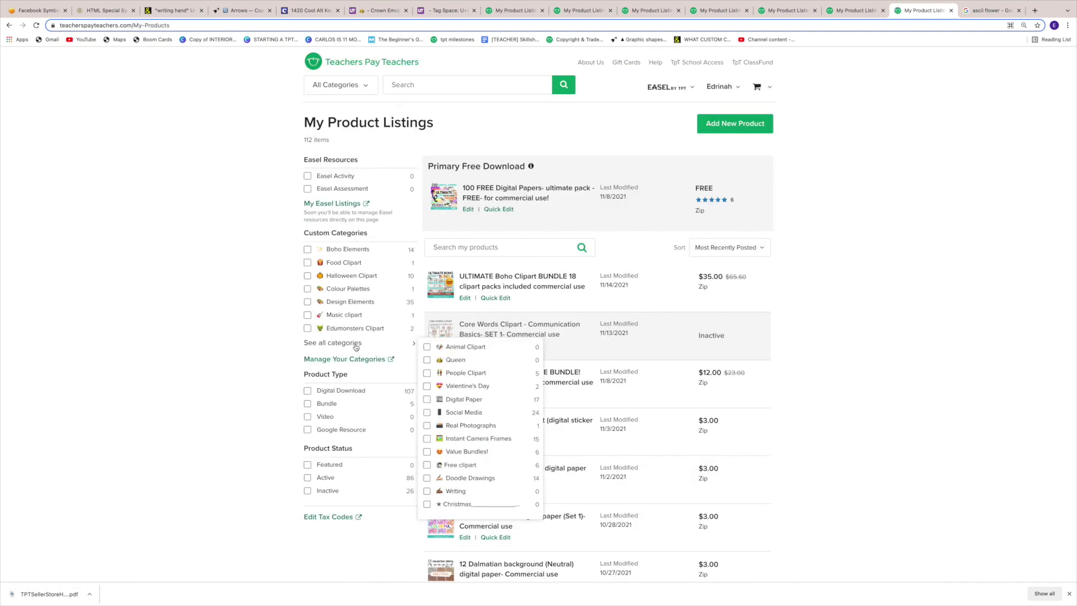